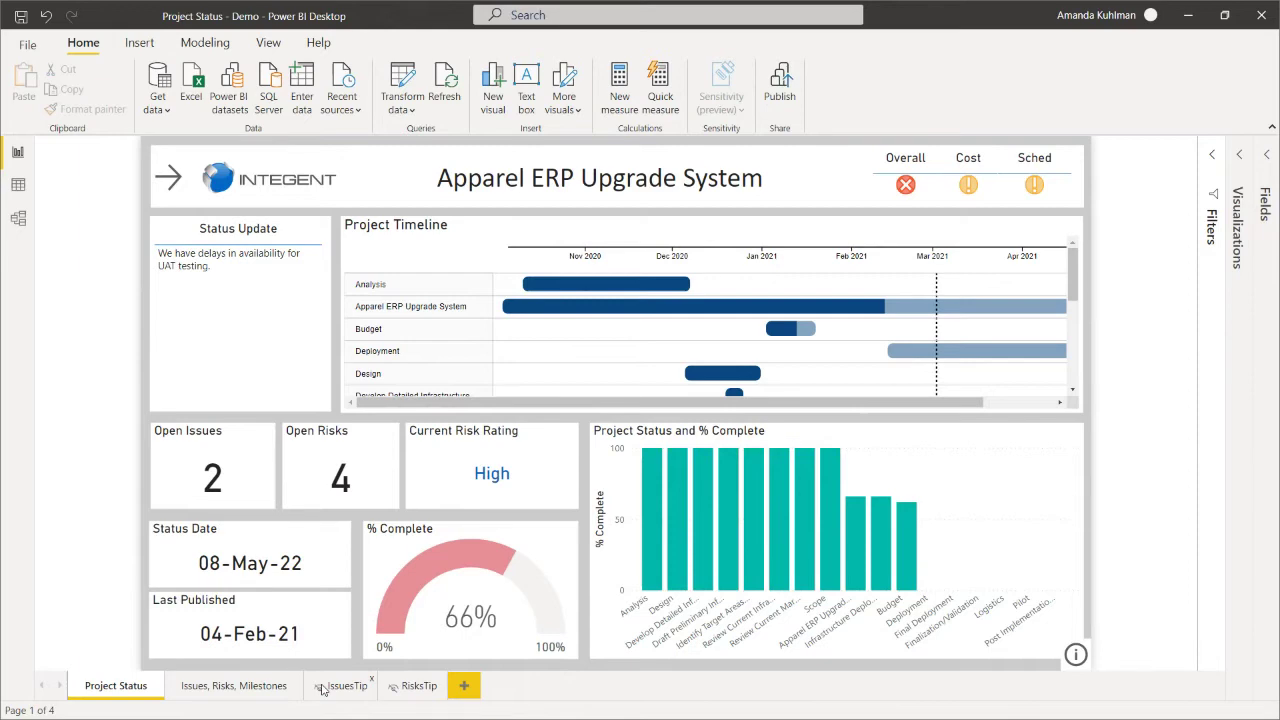
# Switch from the report to the table data view and clear the "projectown" search from the field list.
pyautogui.click(19, 187)
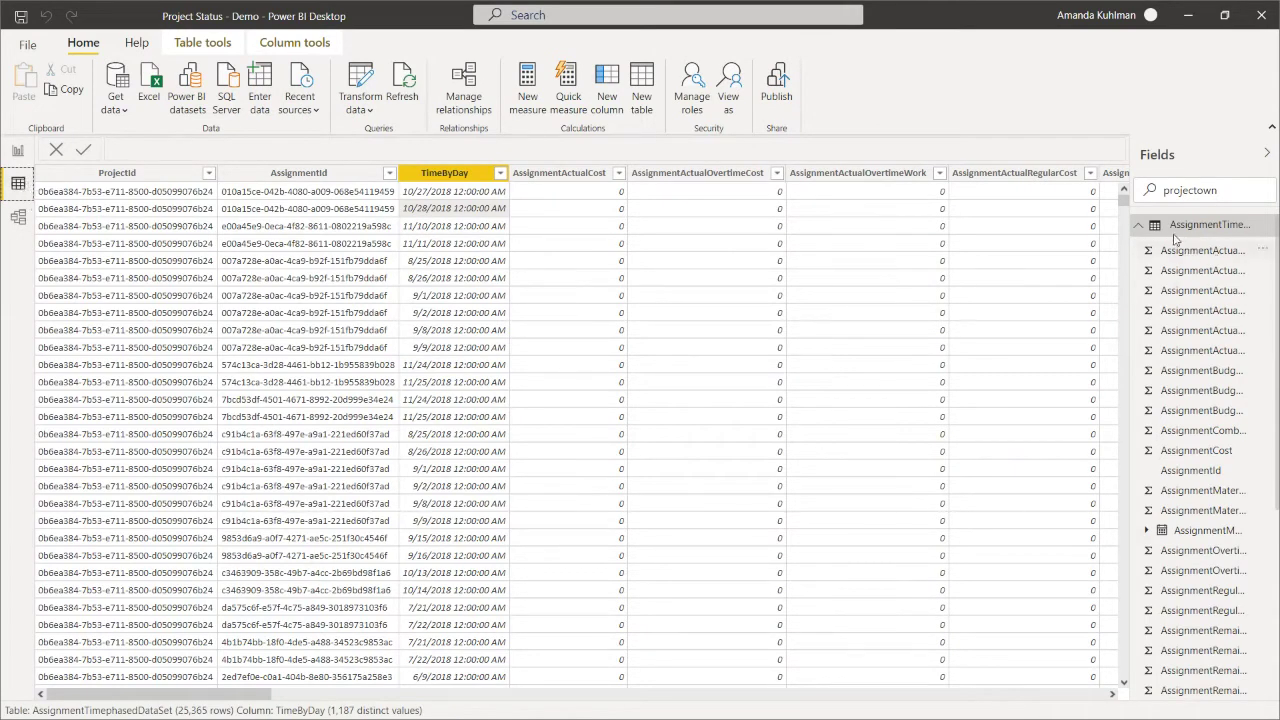
pyautogui.click(1138, 228)
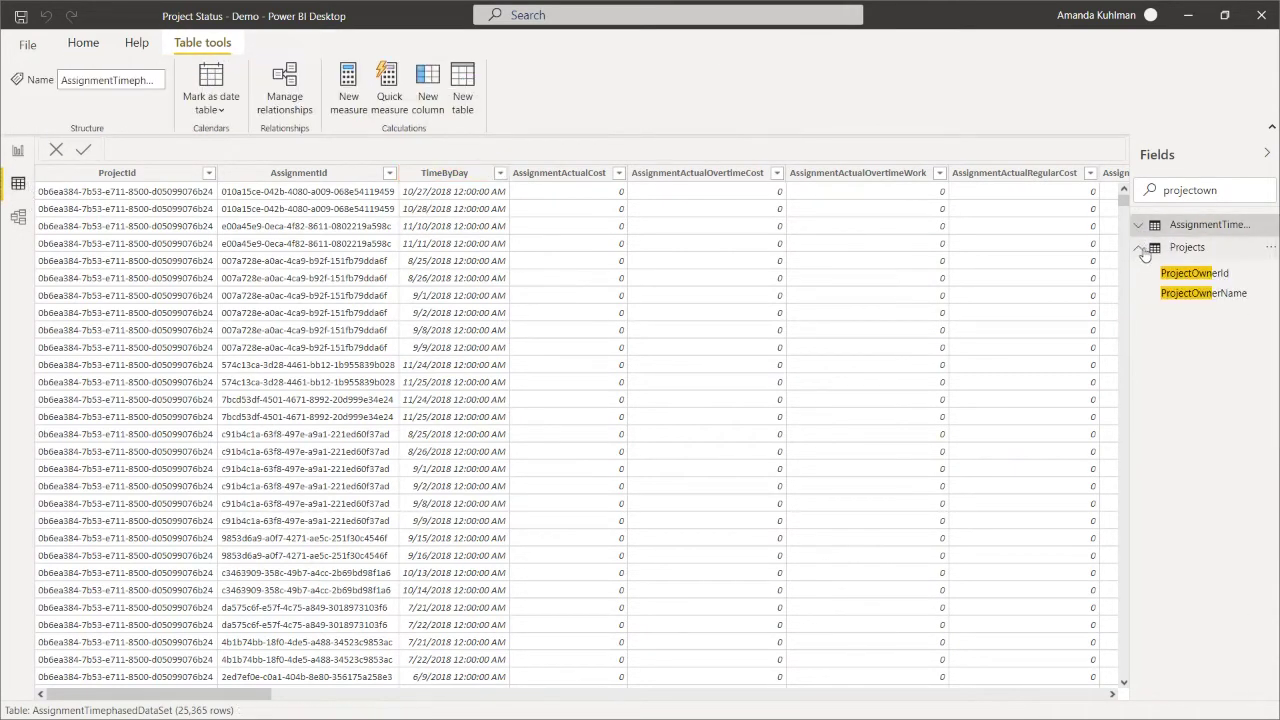
pyautogui.moveTo(1231, 193); pyautogui.dragTo(1156, 197)
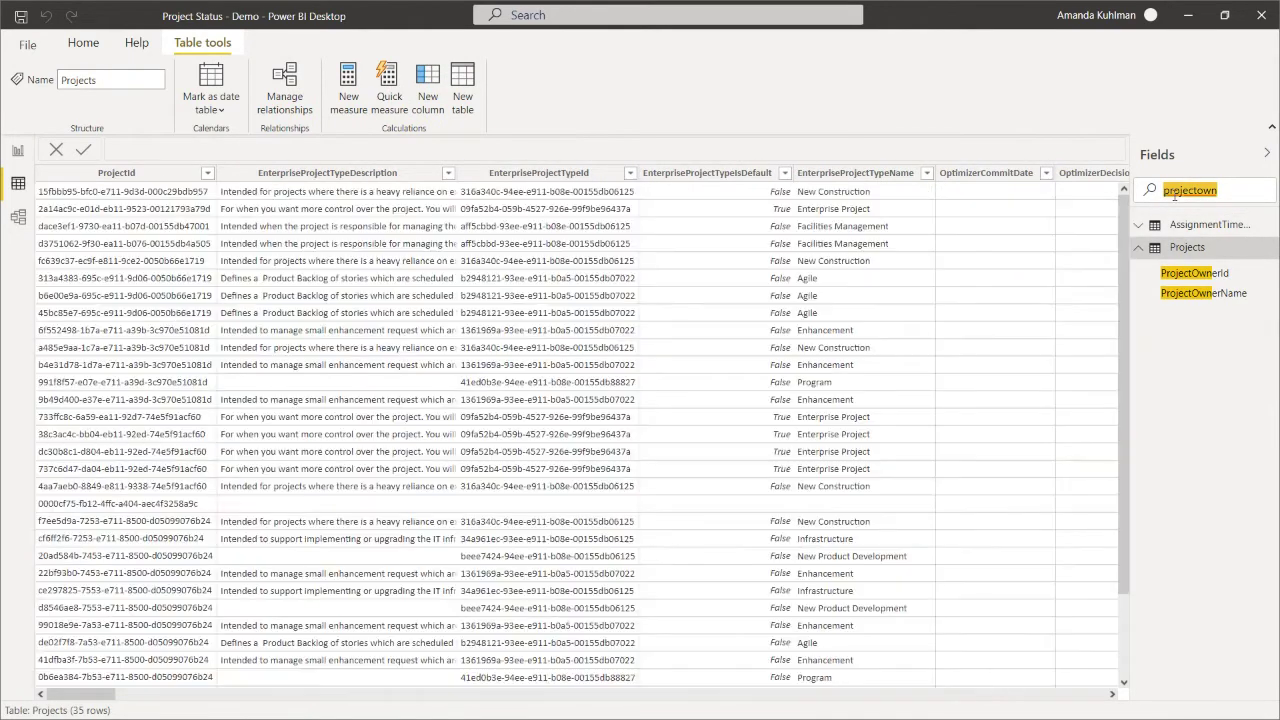
pyautogui.press('BackSpace')
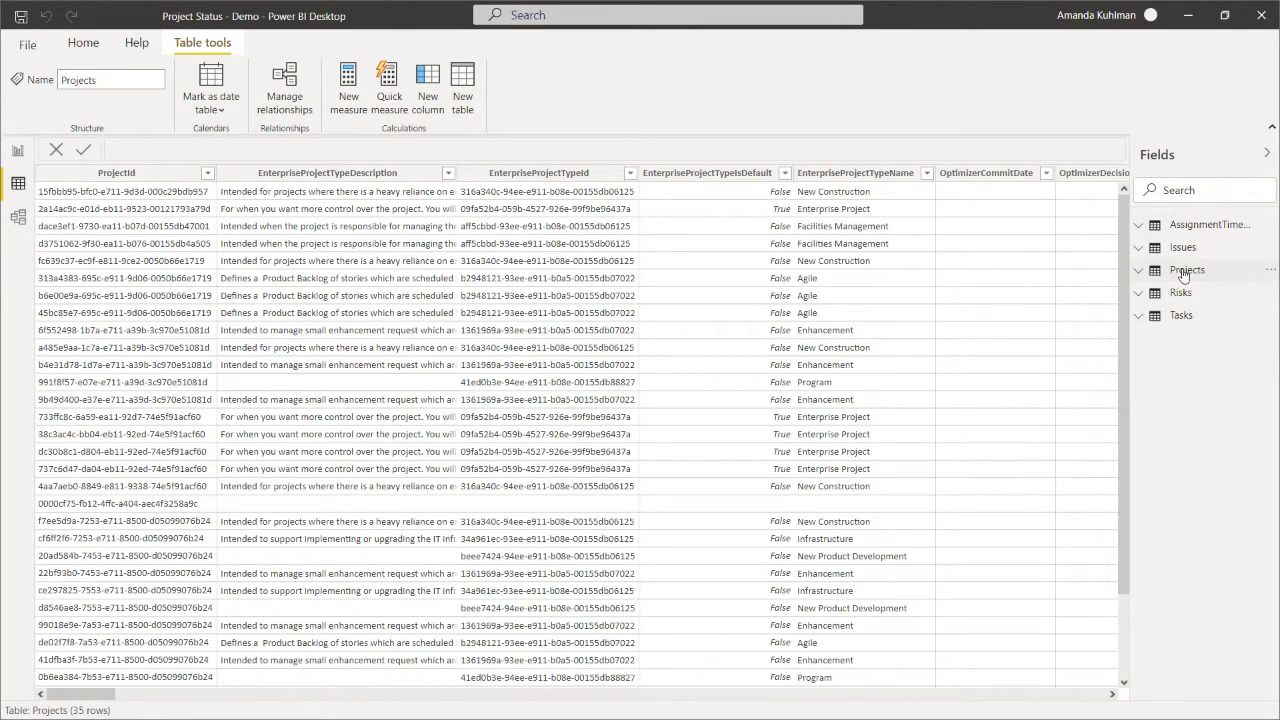
# Examine the Projects table's columns, from the finish date and owner fields through ProjectStatus to the cost, schedule, risk and ROI fields.
pyautogui.click(1184, 272)
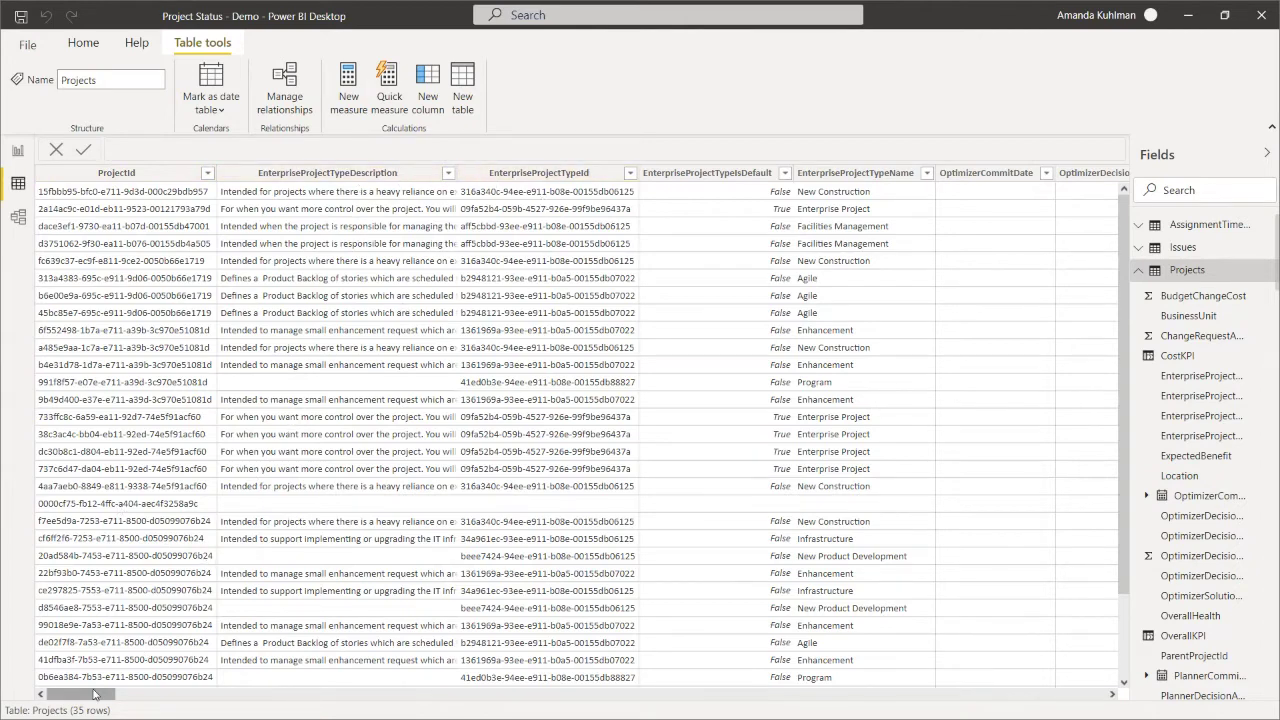
pyautogui.moveTo(95, 694); pyautogui.dragTo(522, 704)
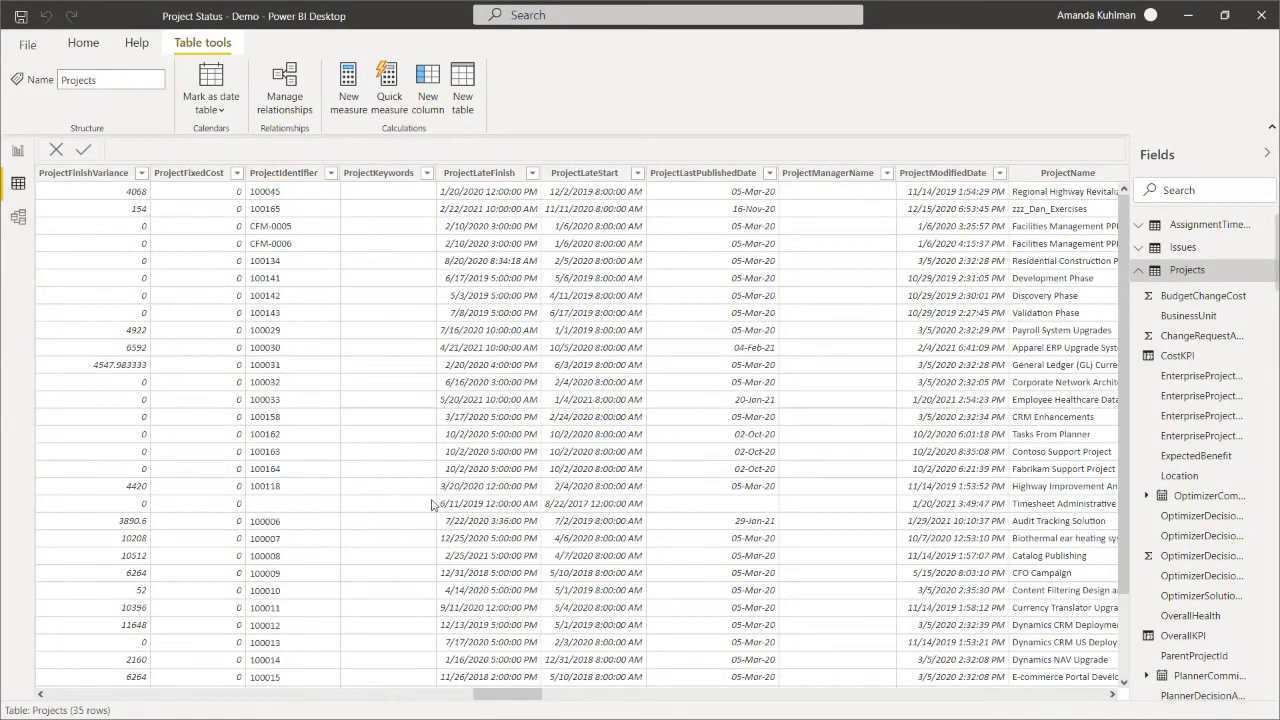
pyautogui.moveTo(495, 703); pyautogui.dragTo(471, 703)
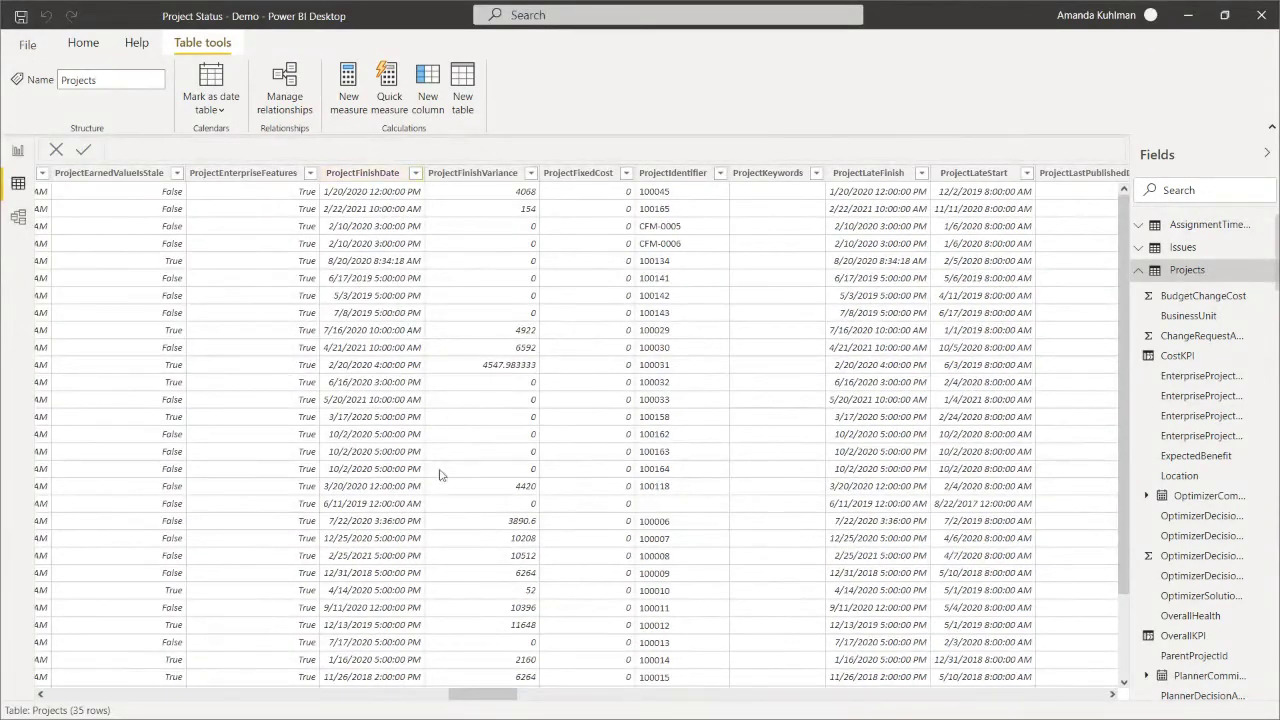
pyautogui.moveTo(499, 697); pyautogui.dragTo(565, 712)
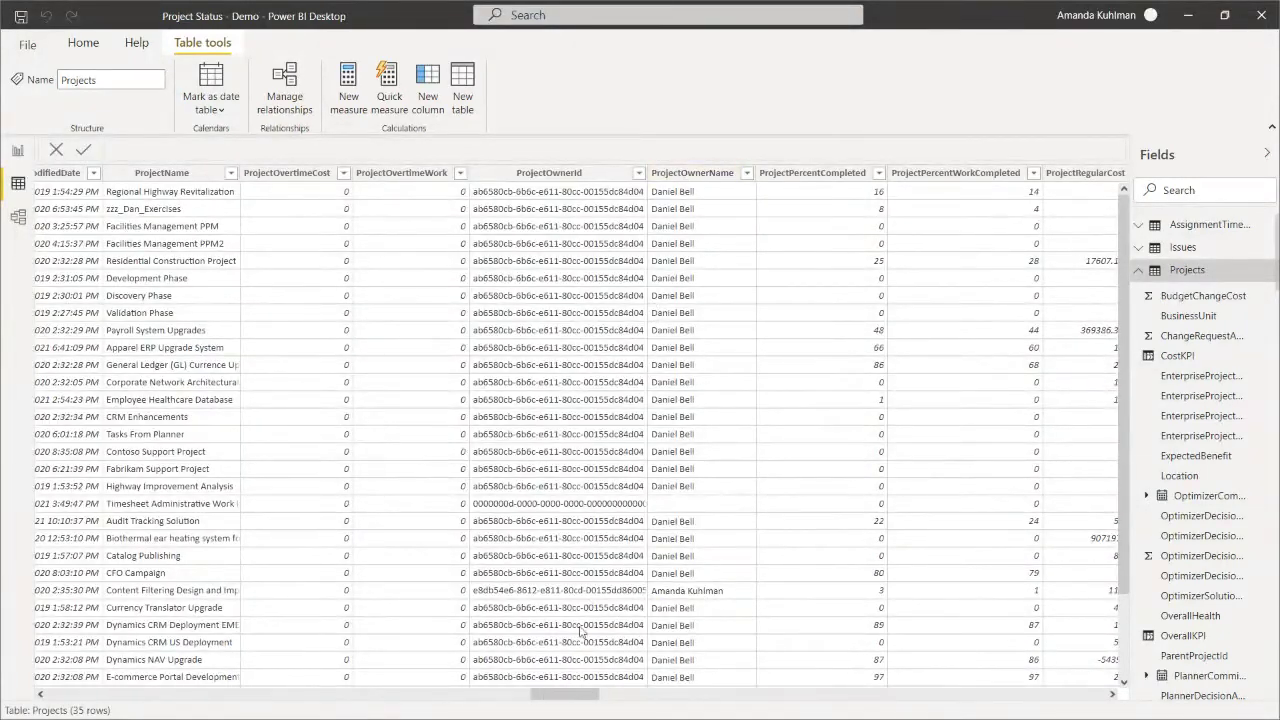
pyautogui.moveTo(570, 698); pyautogui.dragTo(859, 700)
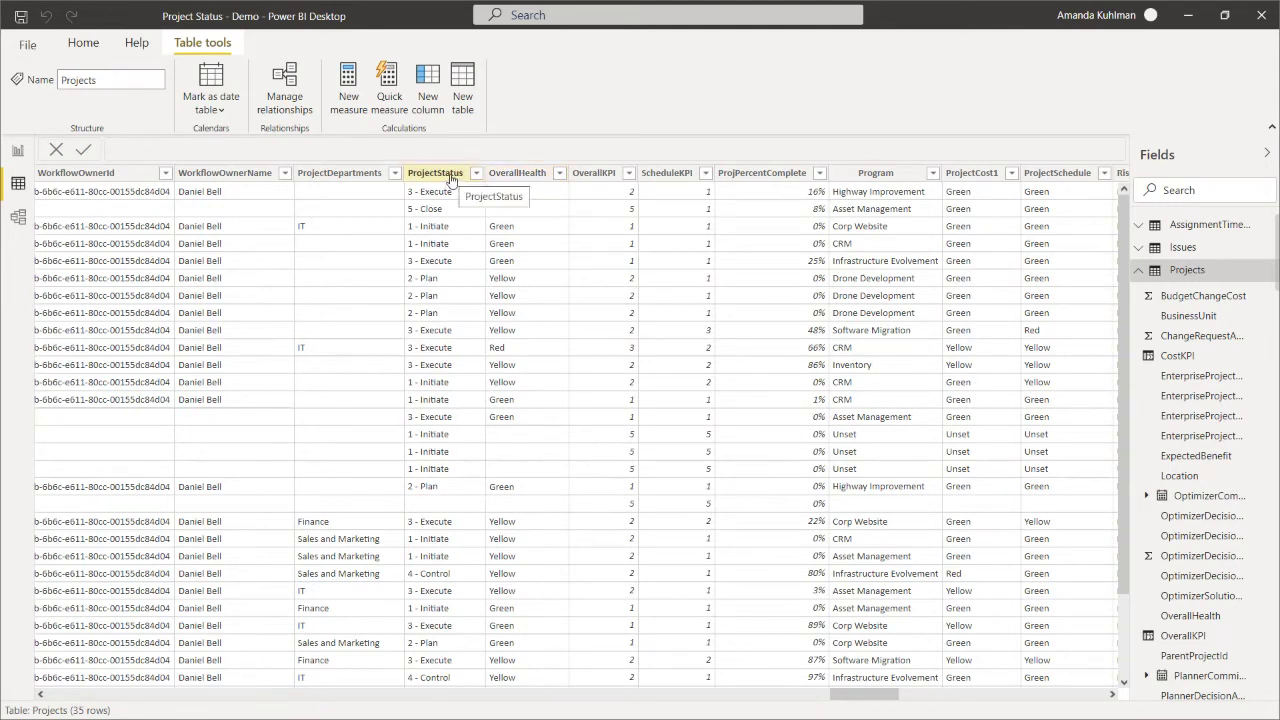
pyautogui.click(444, 262)
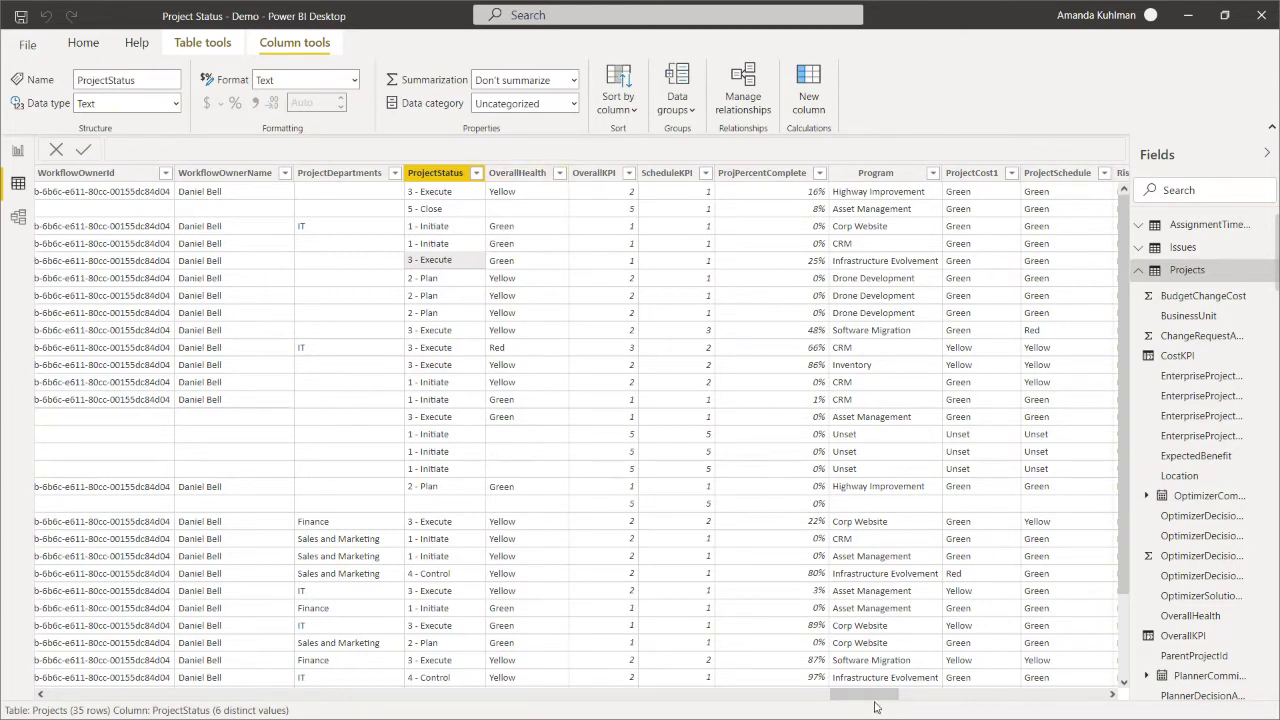
pyautogui.hscroll(2, 875, 702)
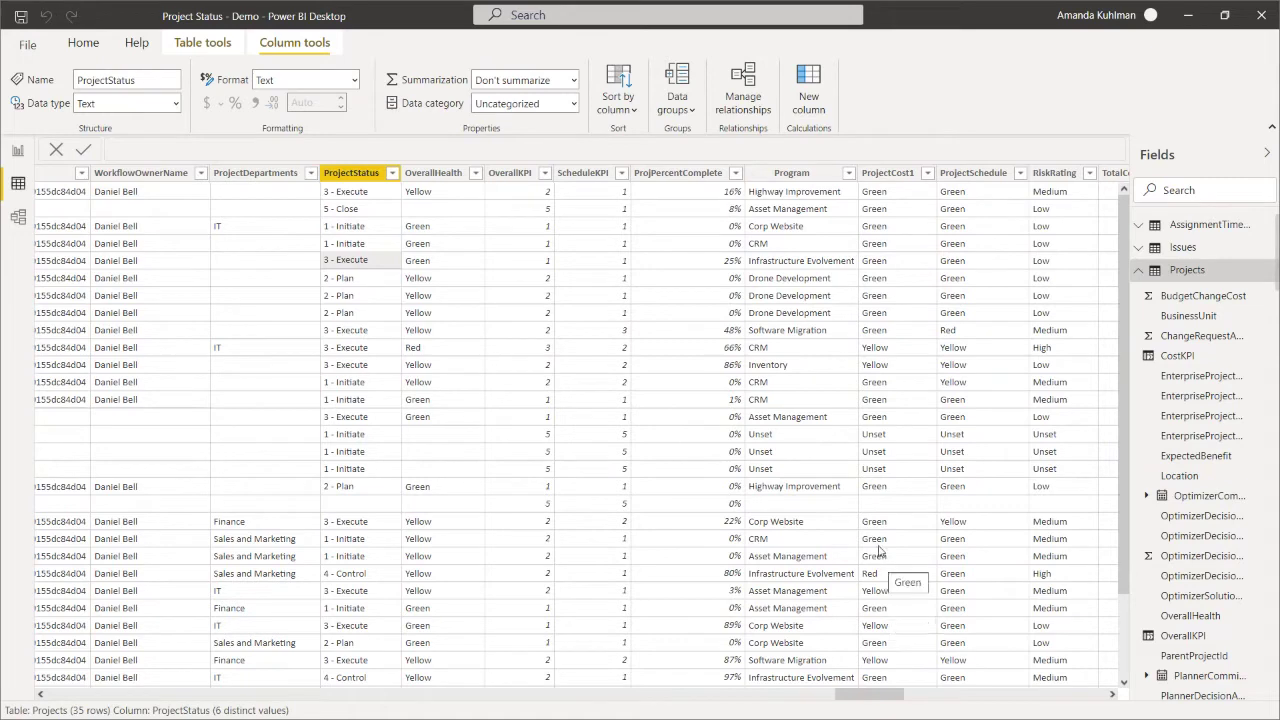
pyautogui.moveTo(863, 694); pyautogui.dragTo(878, 694)
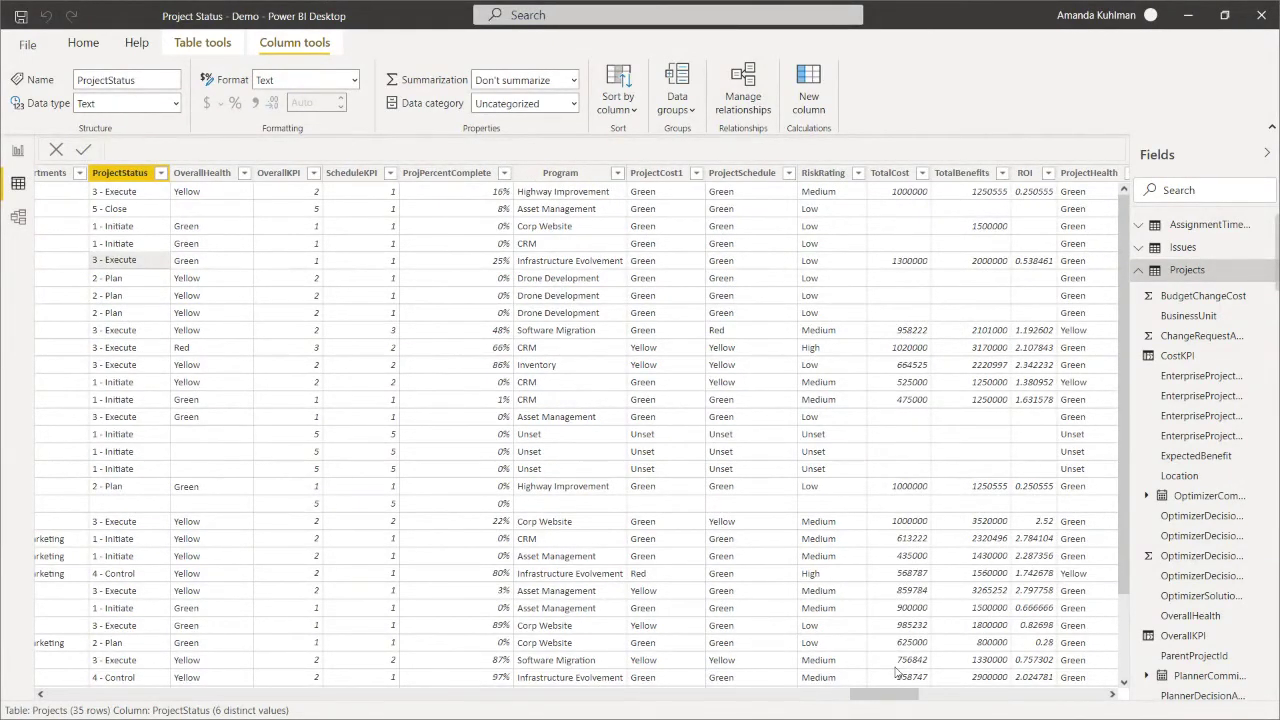
pyautogui.moveTo(880, 695); pyautogui.dragTo(891, 697)
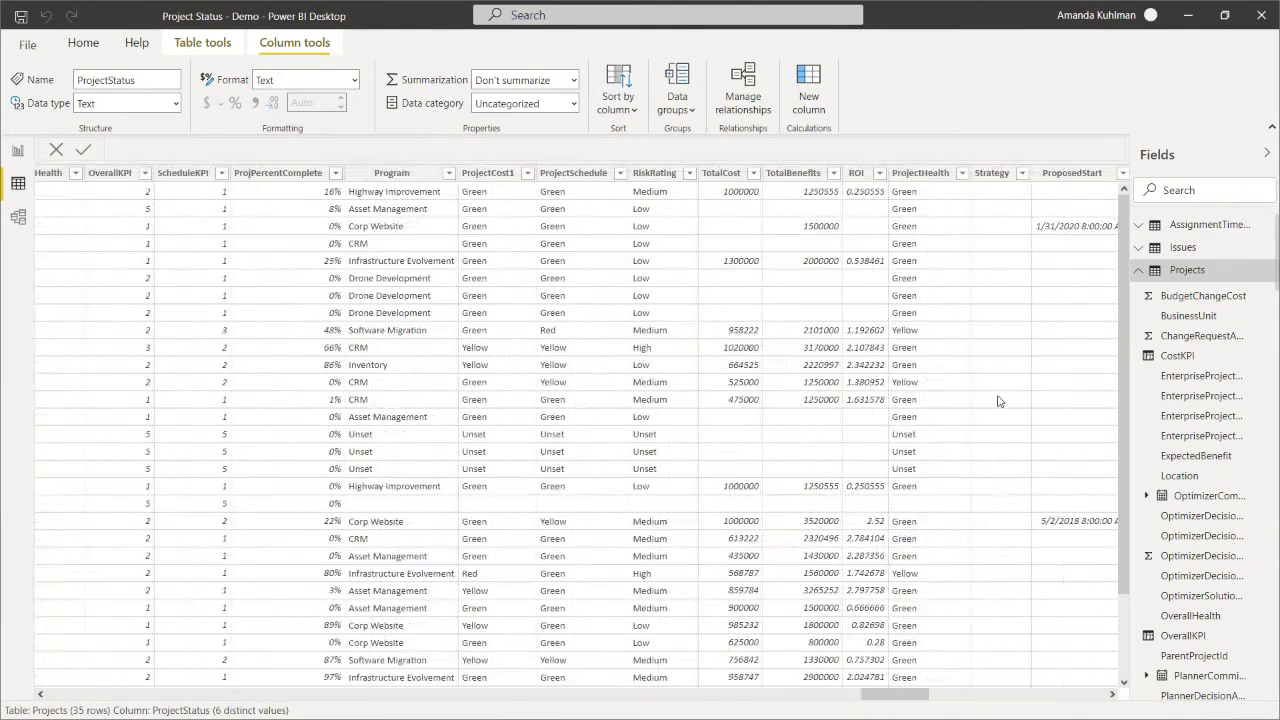
pyautogui.click(1137, 275)
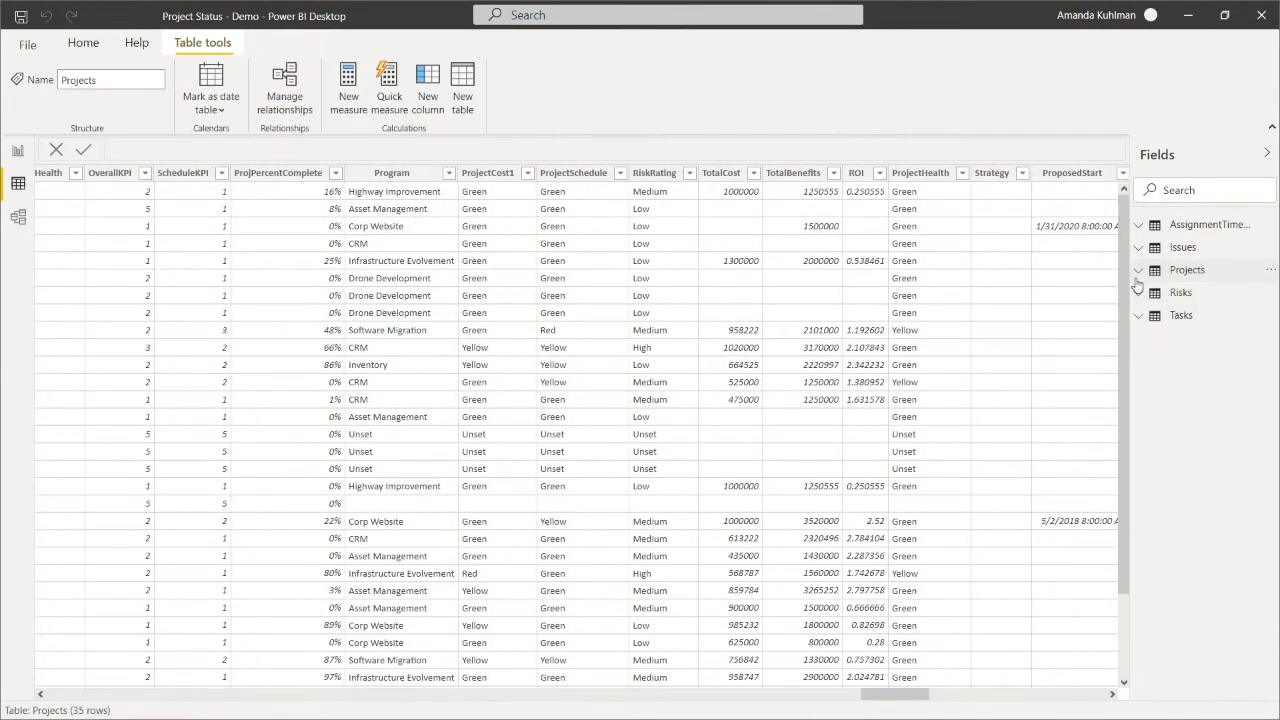
# Examine the Tasks table's columns, from ProjectId, TaskId and ProjectName through to the percent complete, LateTask and TaskIsMilestone fields.
pyautogui.click(1182, 318)
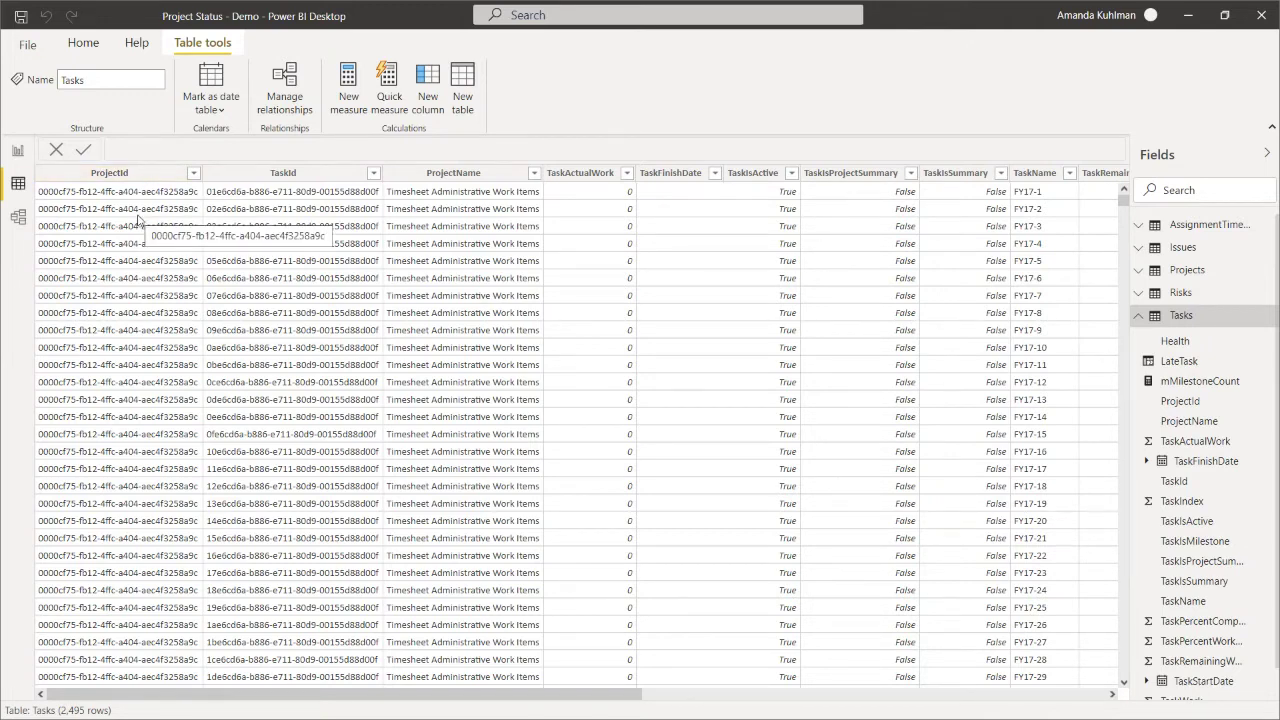
pyautogui.click(280, 174)
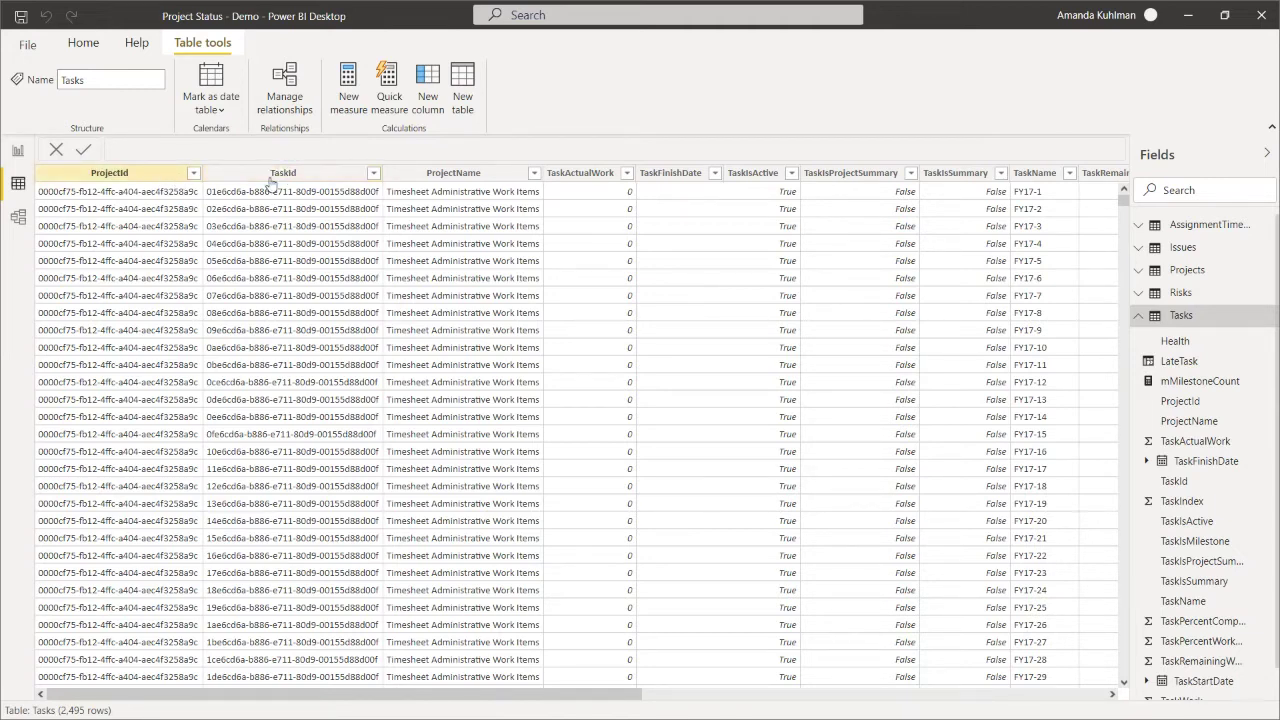
pyautogui.click(418, 174)
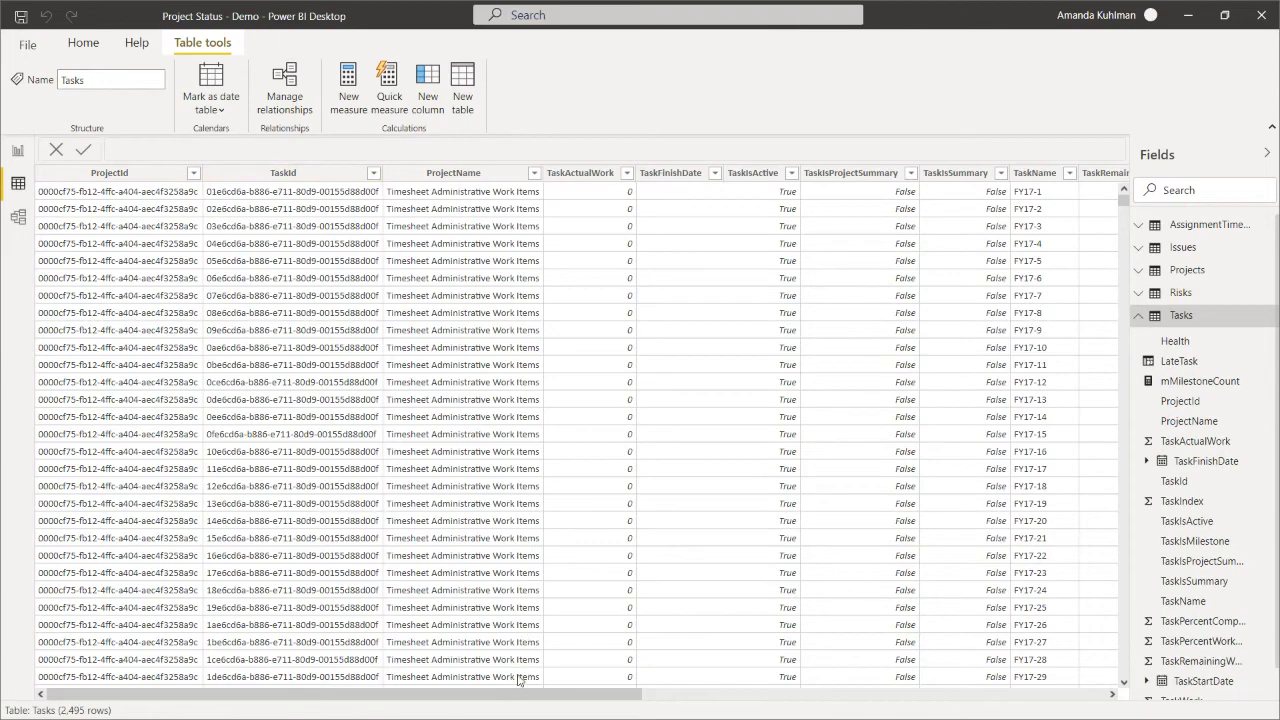
pyautogui.moveTo(529, 694); pyautogui.dragTo(991, 700)
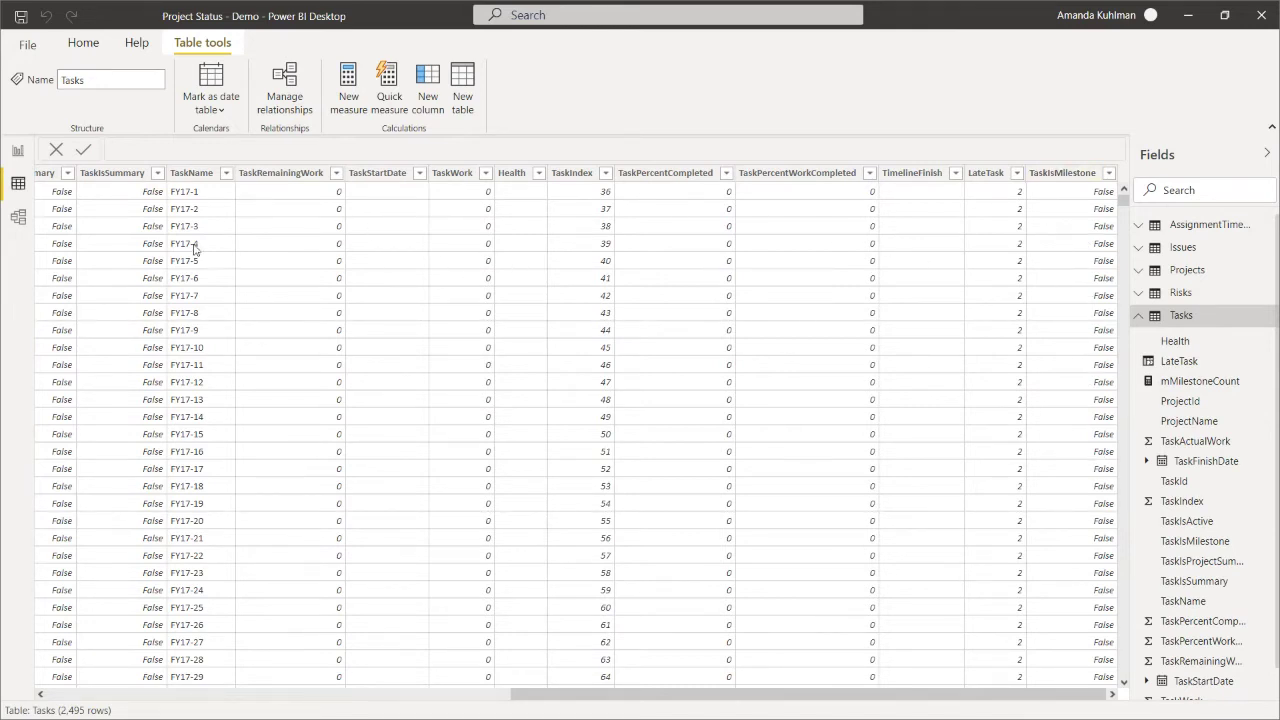
pyautogui.moveTo(520, 695); pyautogui.dragTo(375, 703)
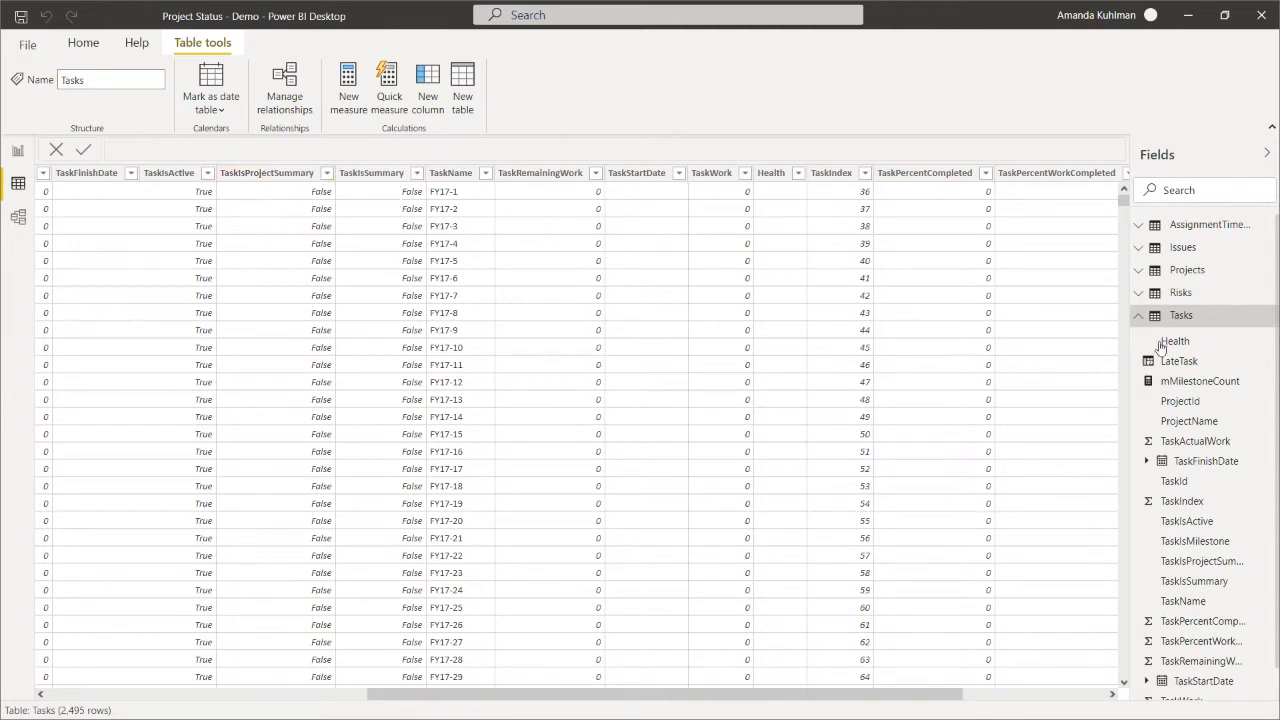
pyautogui.click(1138, 315)
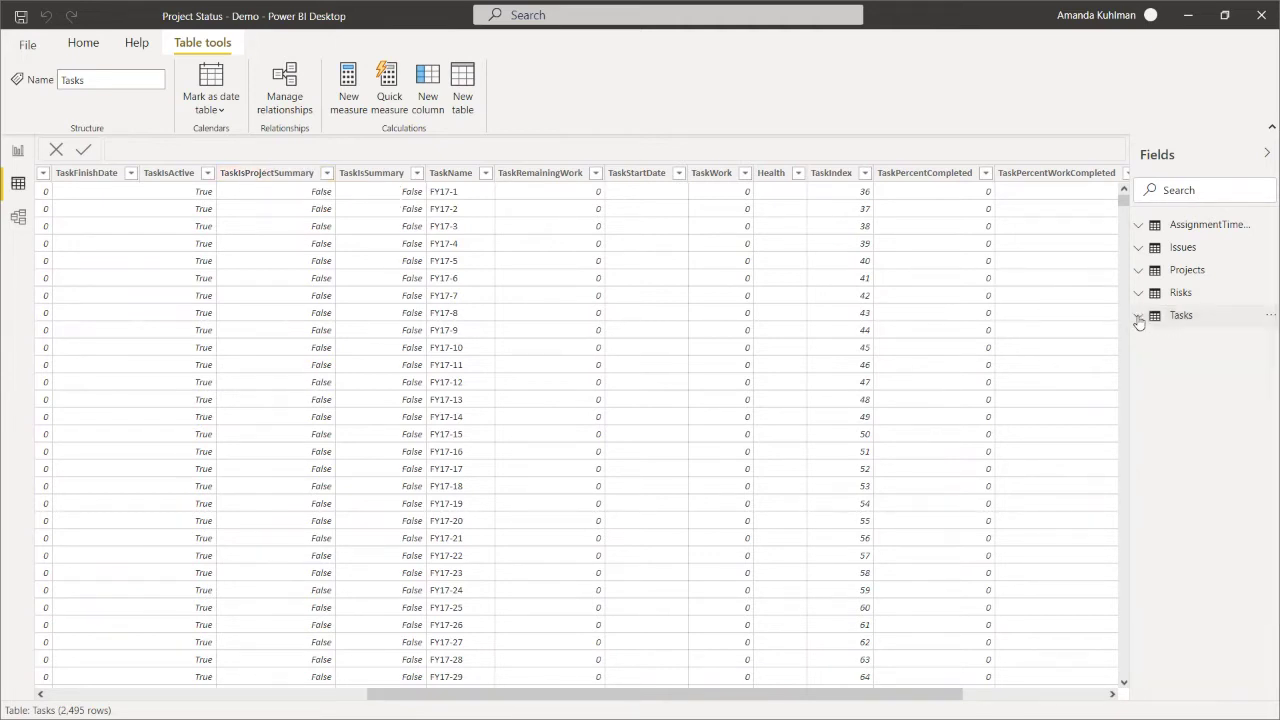
# Open the AssignmentTimephasedDataSet table and examine its TimeByDay column and the assignment actual cost and work columns.
pyautogui.click(1175, 228)
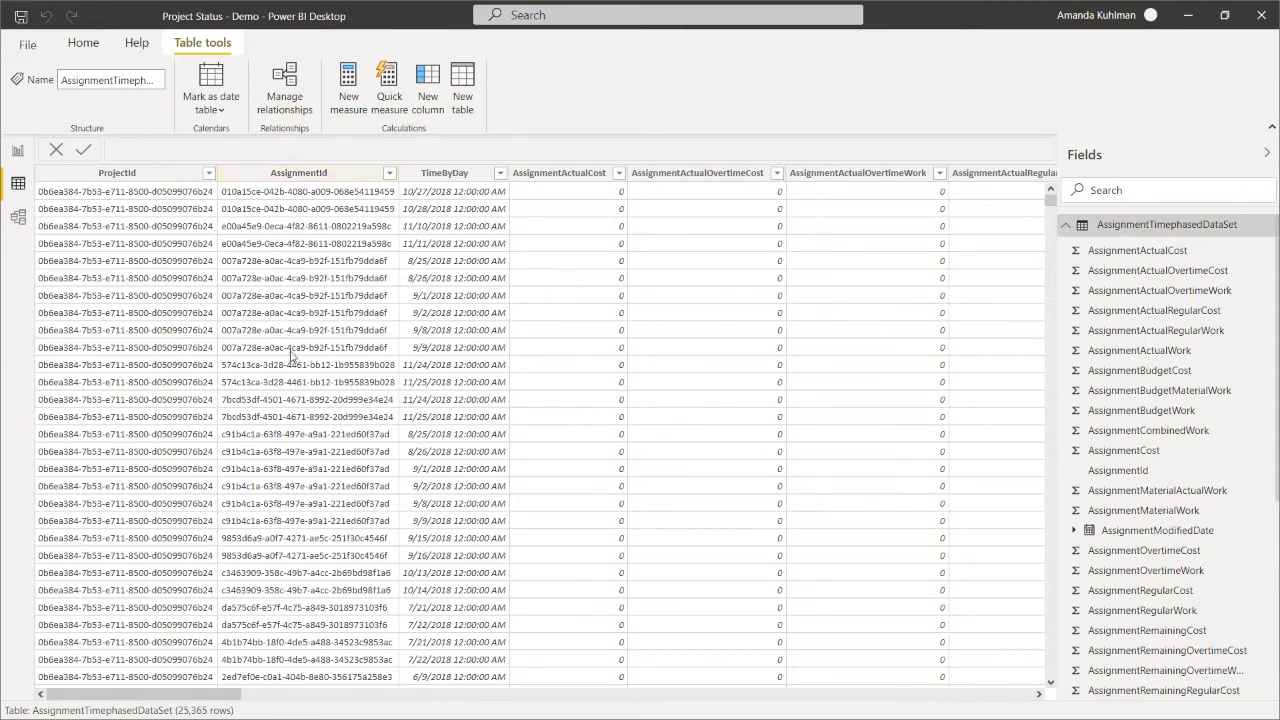
pyautogui.moveTo(226, 694); pyautogui.dragTo(42, 620)
pyautogui.click(448, 204)
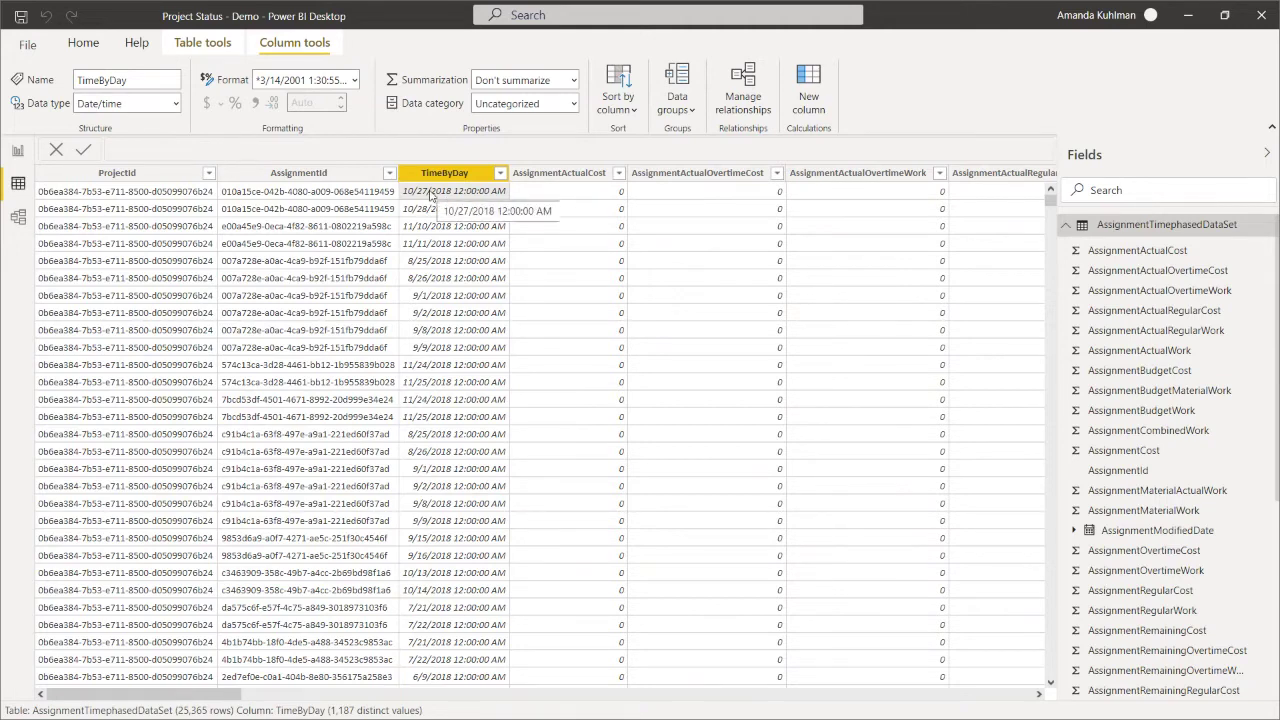
pyautogui.click(920, 196)
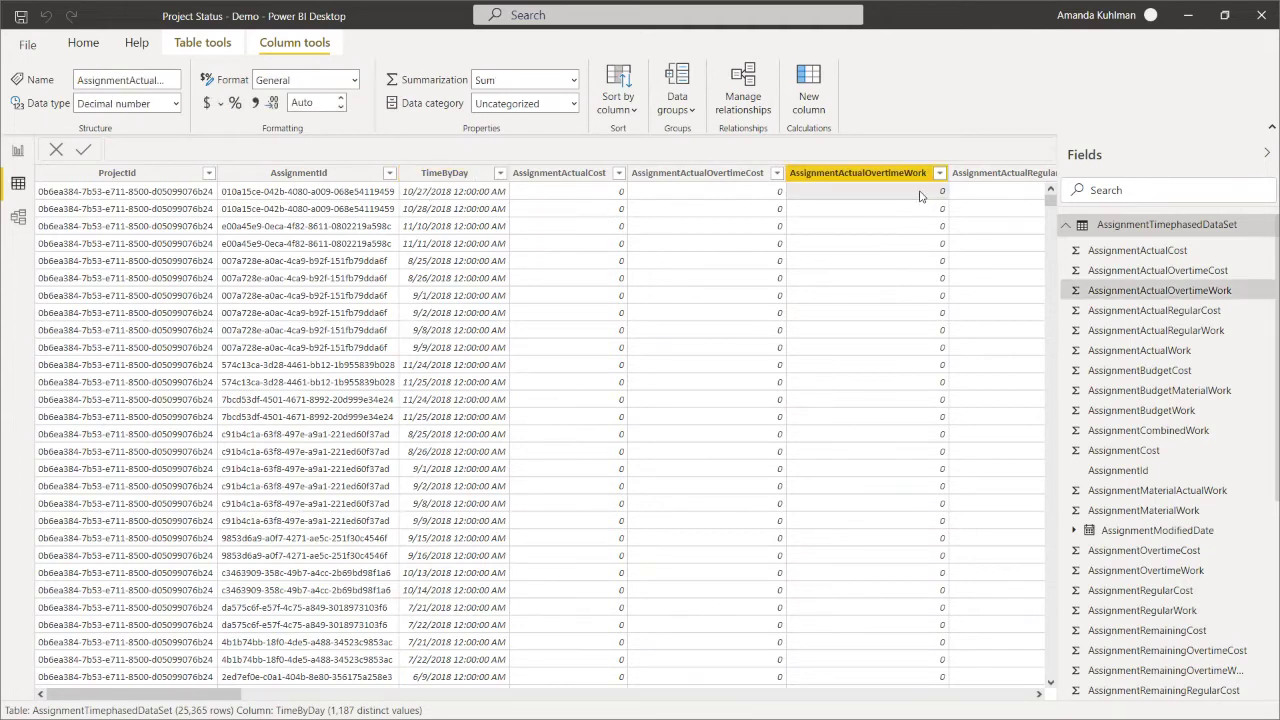
pyautogui.press('Right')
pyautogui.press('Right')
pyautogui.press('Right')
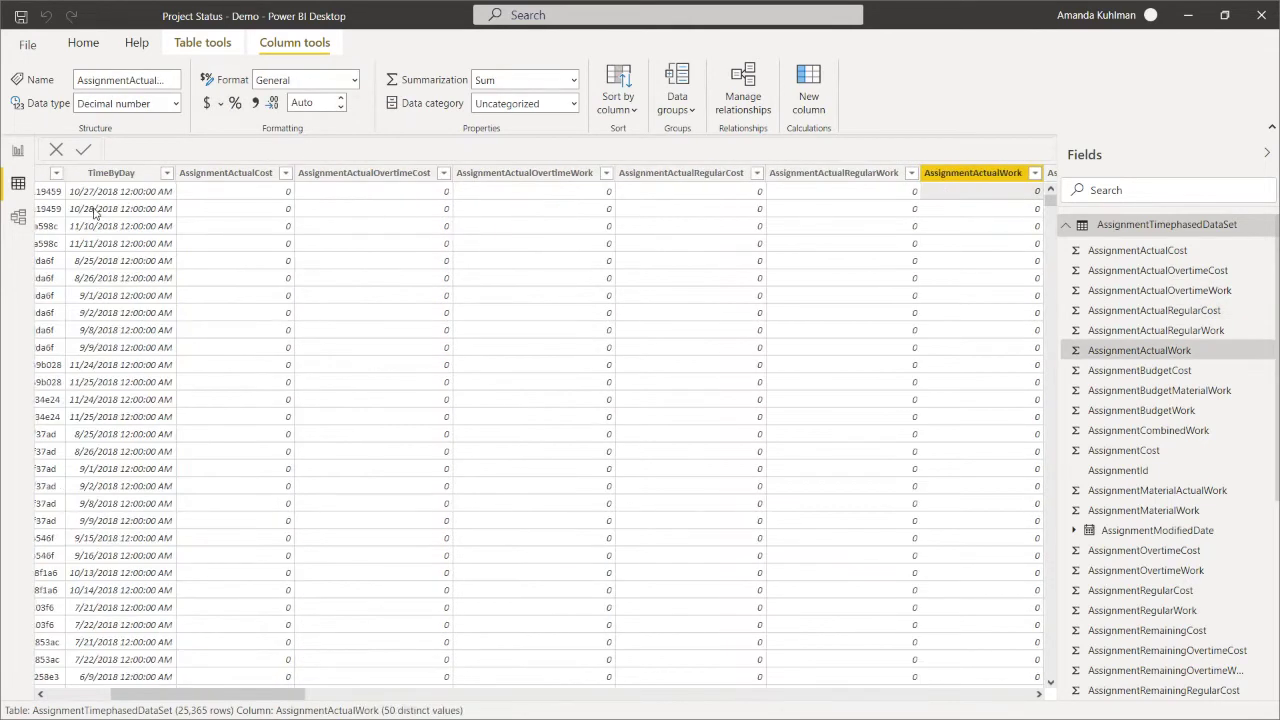
# Examine the ProjectName, ResourceId, TaskId and TaskName columns of the AssignmentTimephasedDataSet table.
pyautogui.press('Left')
pyautogui.press('Left')
pyautogui.press('Left')
pyautogui.press('Left')
pyautogui.press('Left')
pyautogui.press('Left')
pyautogui.press('Left')
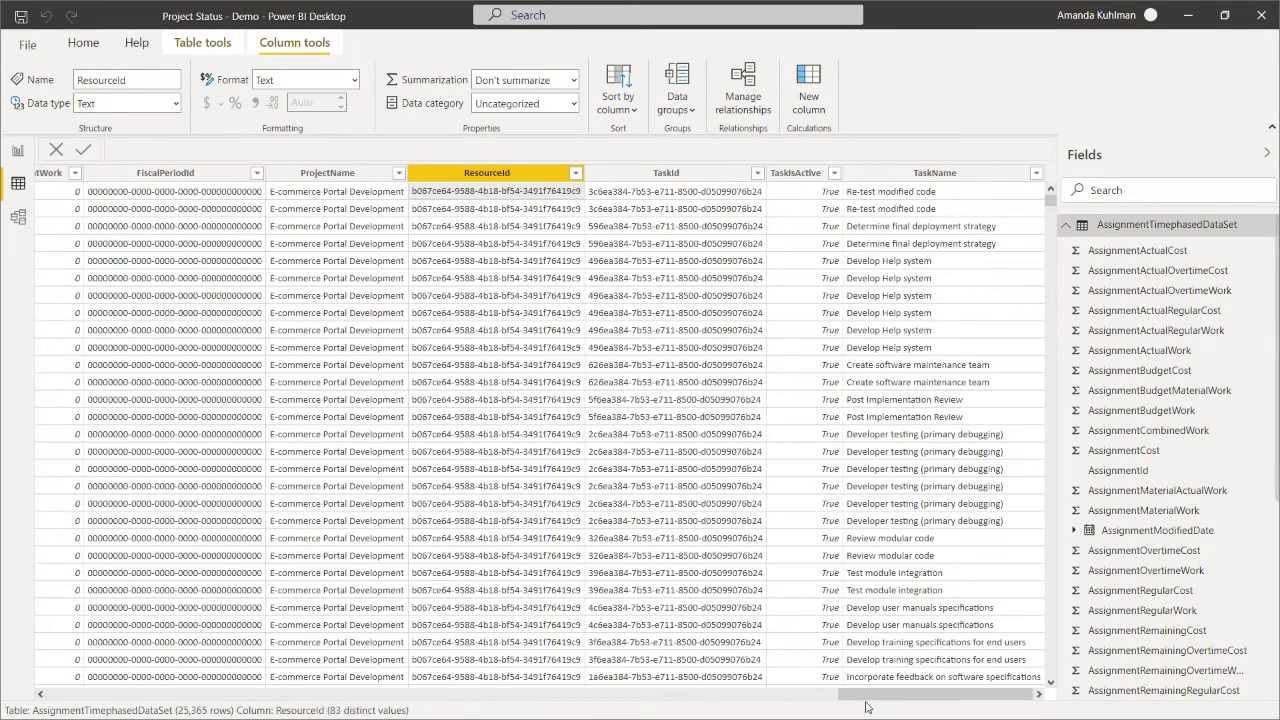
# Return to the first columns of AssignmentTimephasedDataSet, compare AssignmentId with TimeByDay, and collapse the table's field list.
pyautogui.moveTo(866, 694); pyautogui.dragTo(80, 287)
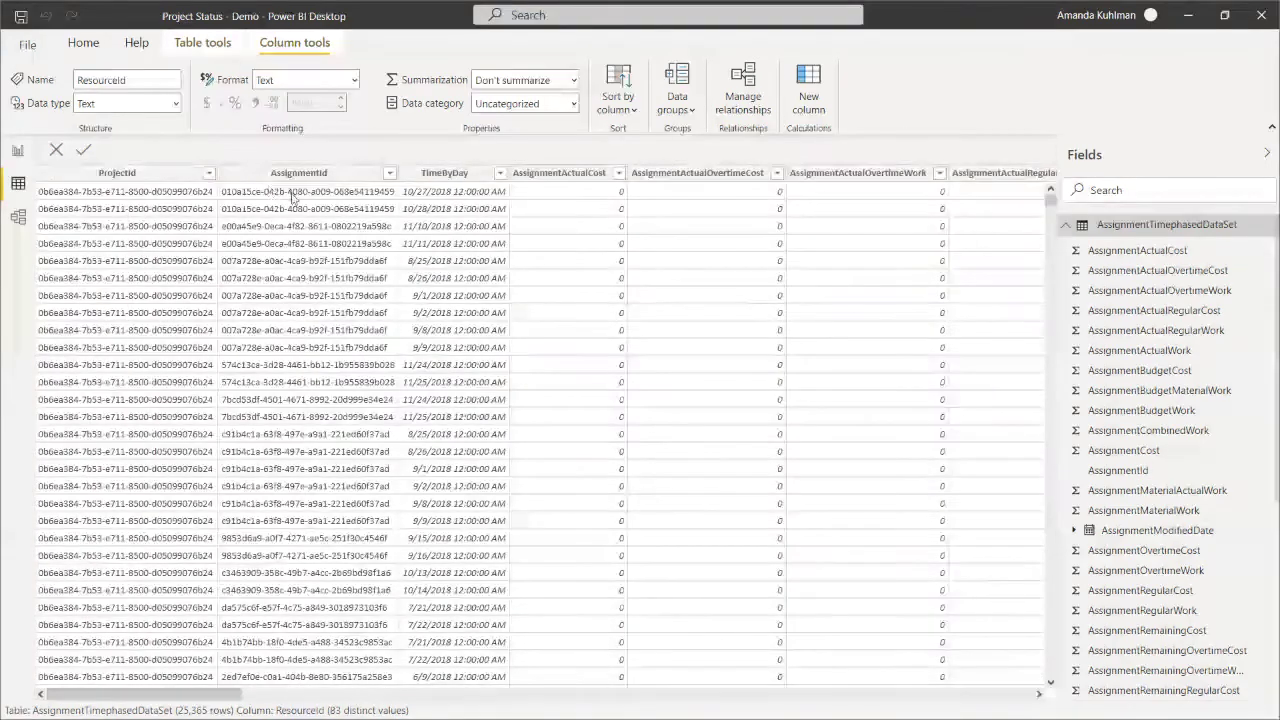
pyautogui.click(350, 220)
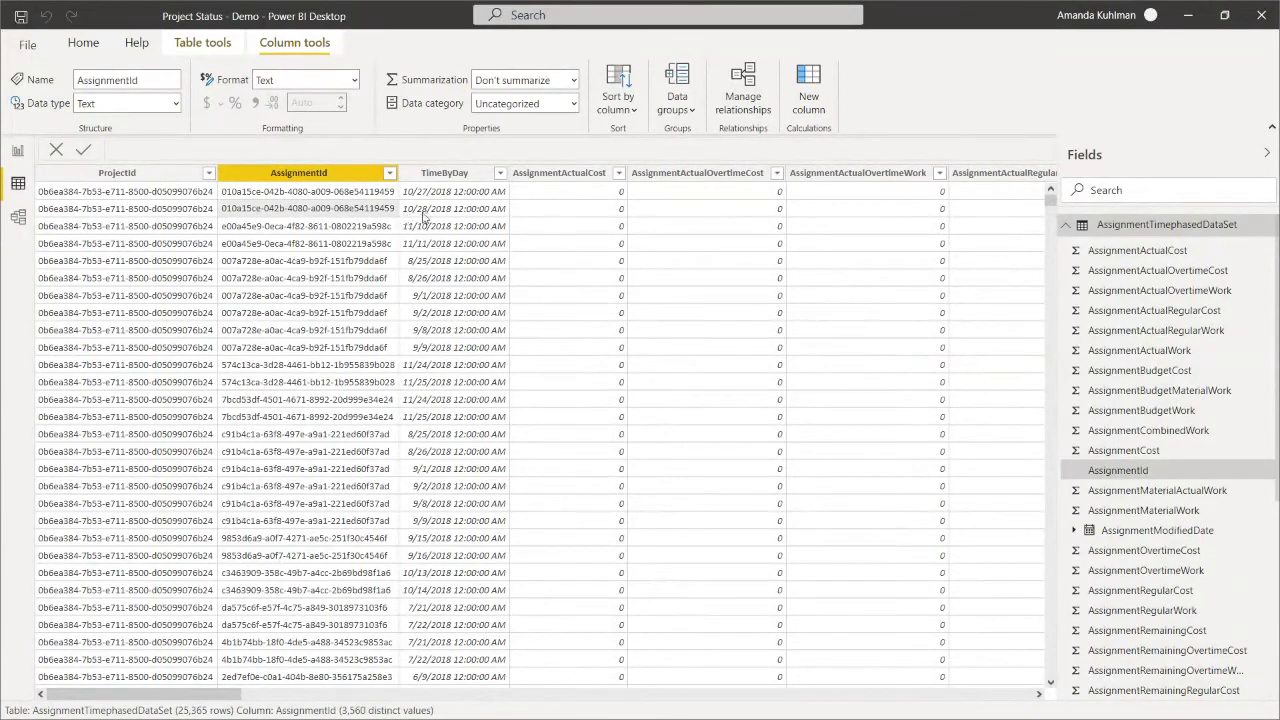
pyautogui.click(438, 218)
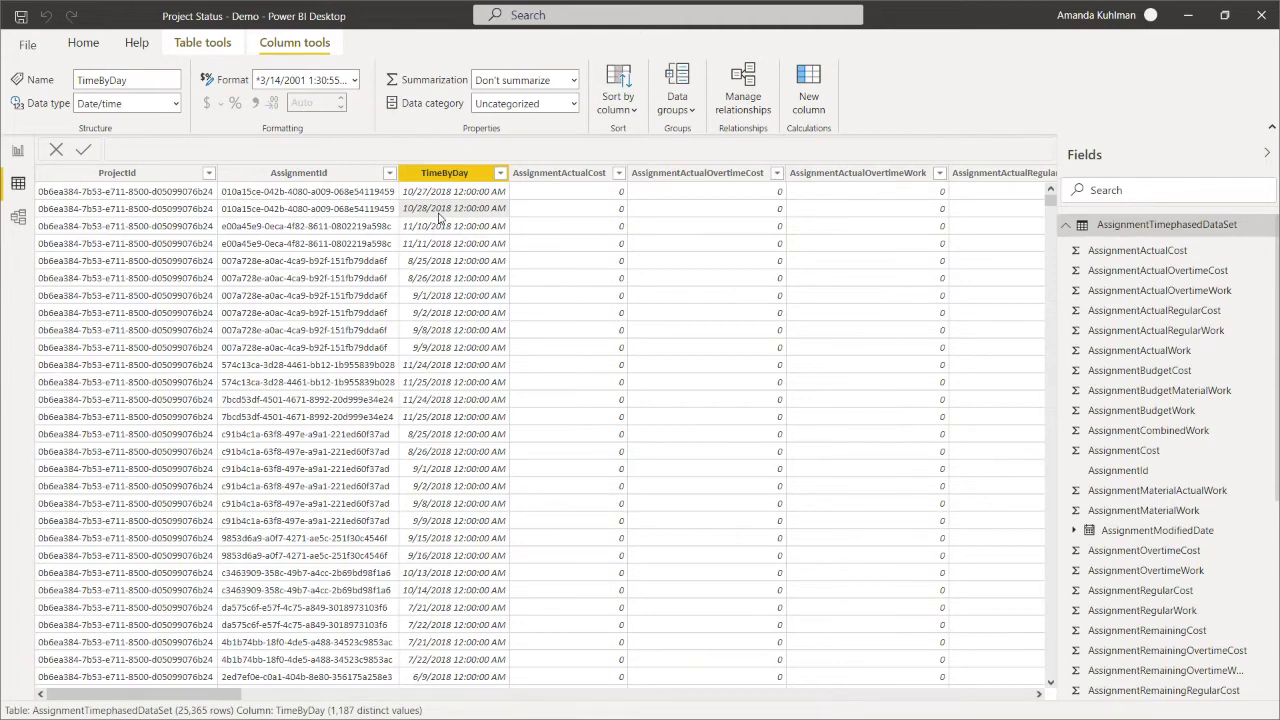
pyautogui.click(1066, 225)
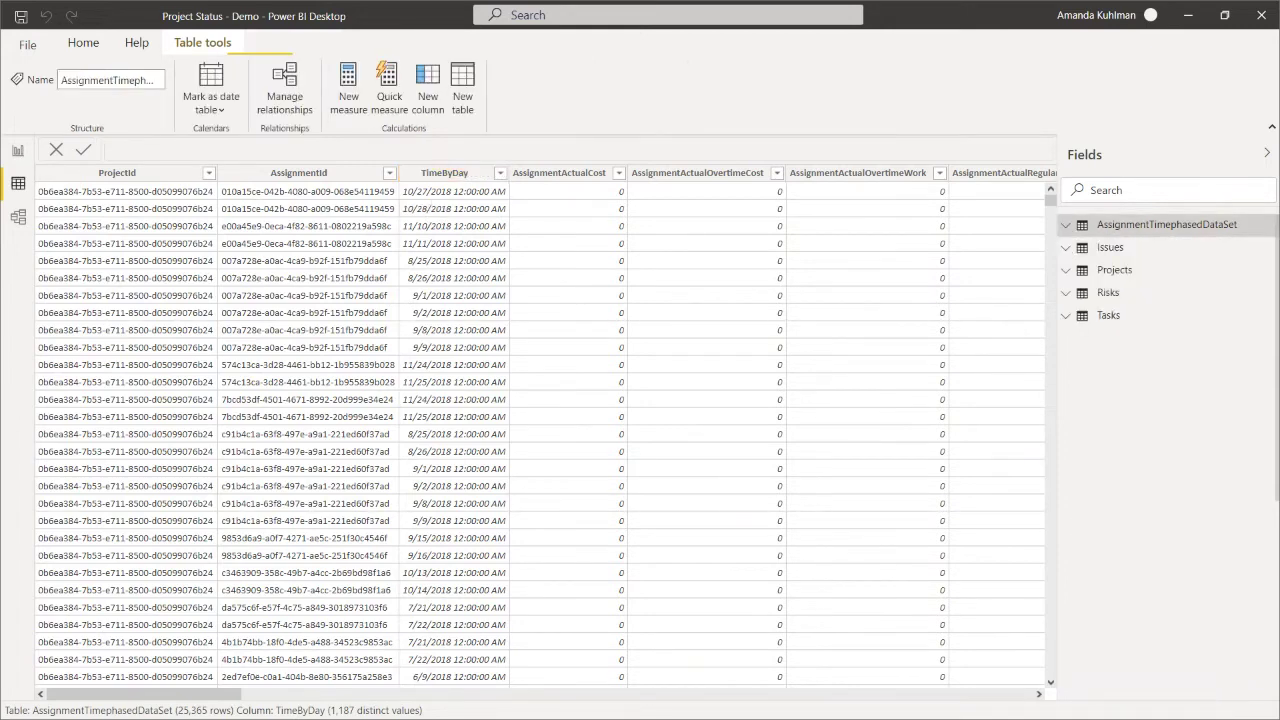
# Show the model's relationship diagram and clear away the Properties and Fields panes and the model view upgrade notice.
pyautogui.click(22, 226)
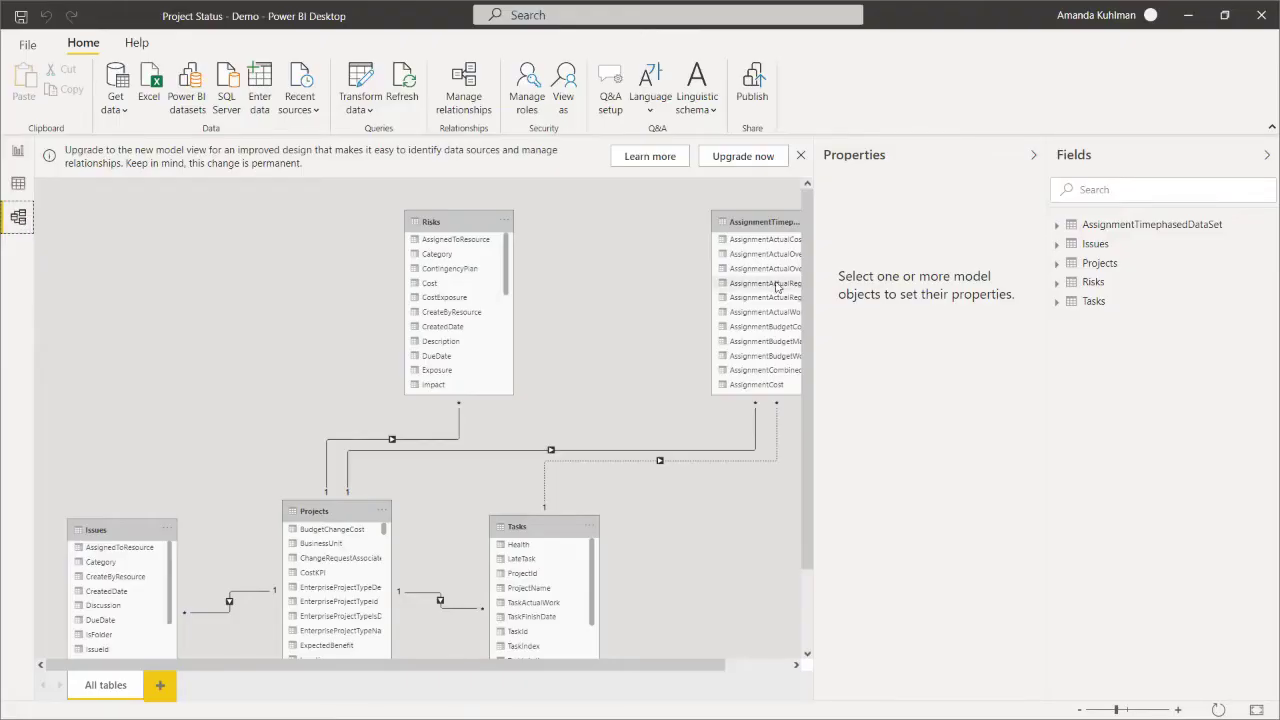
pyautogui.click(1033, 155)
pyautogui.click(1265, 156)
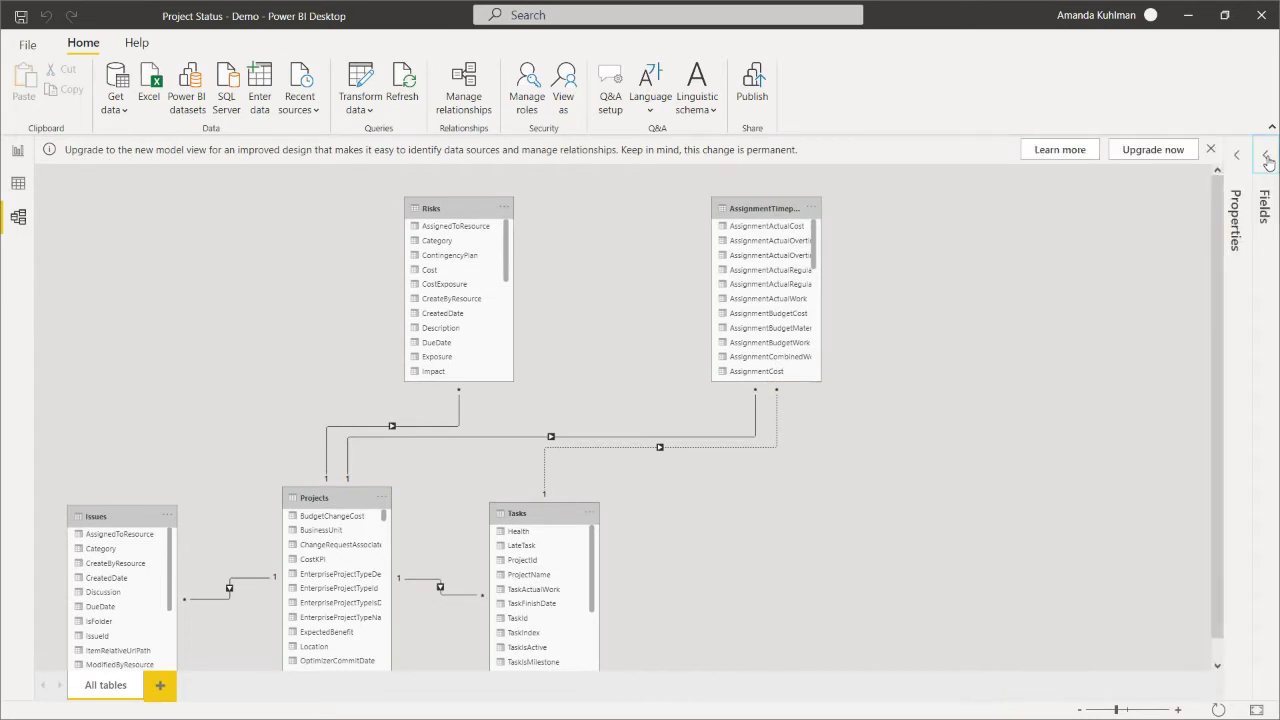
pyautogui.click(1210, 152)
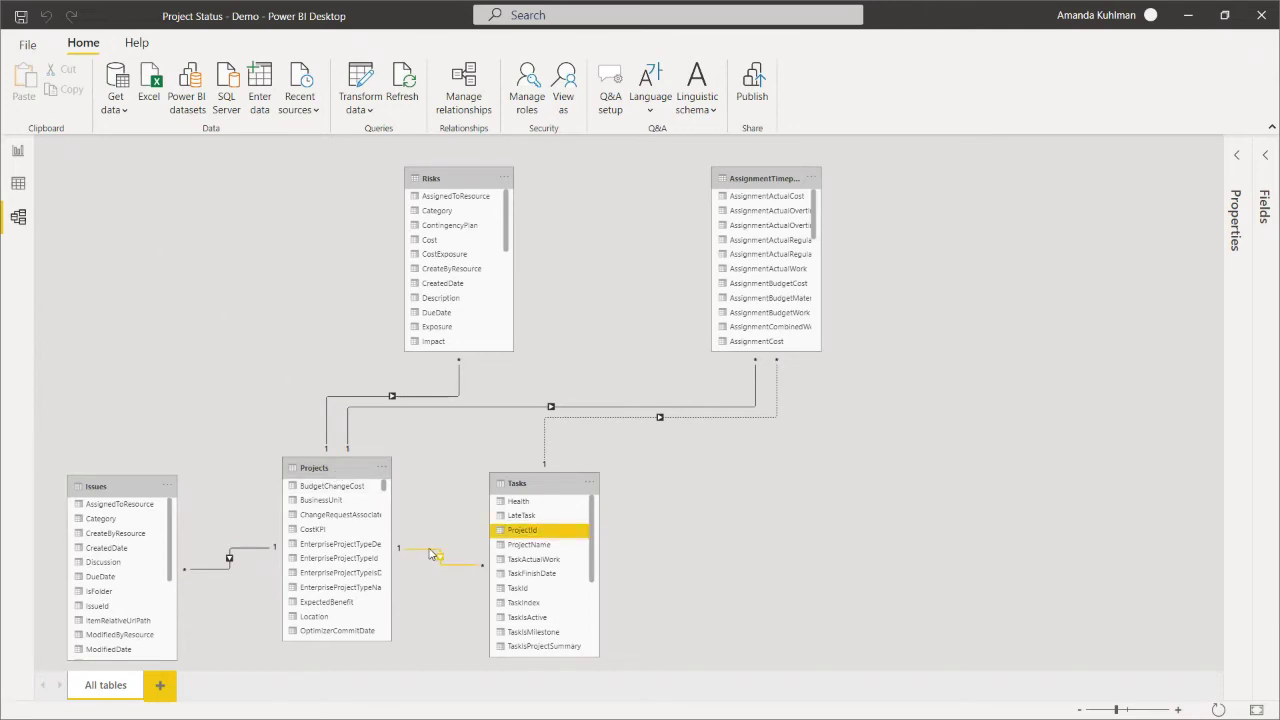
# Find the ProjectId field in the Projects table of the relationship diagram.
pyautogui.scroll(-4, 345, 540)
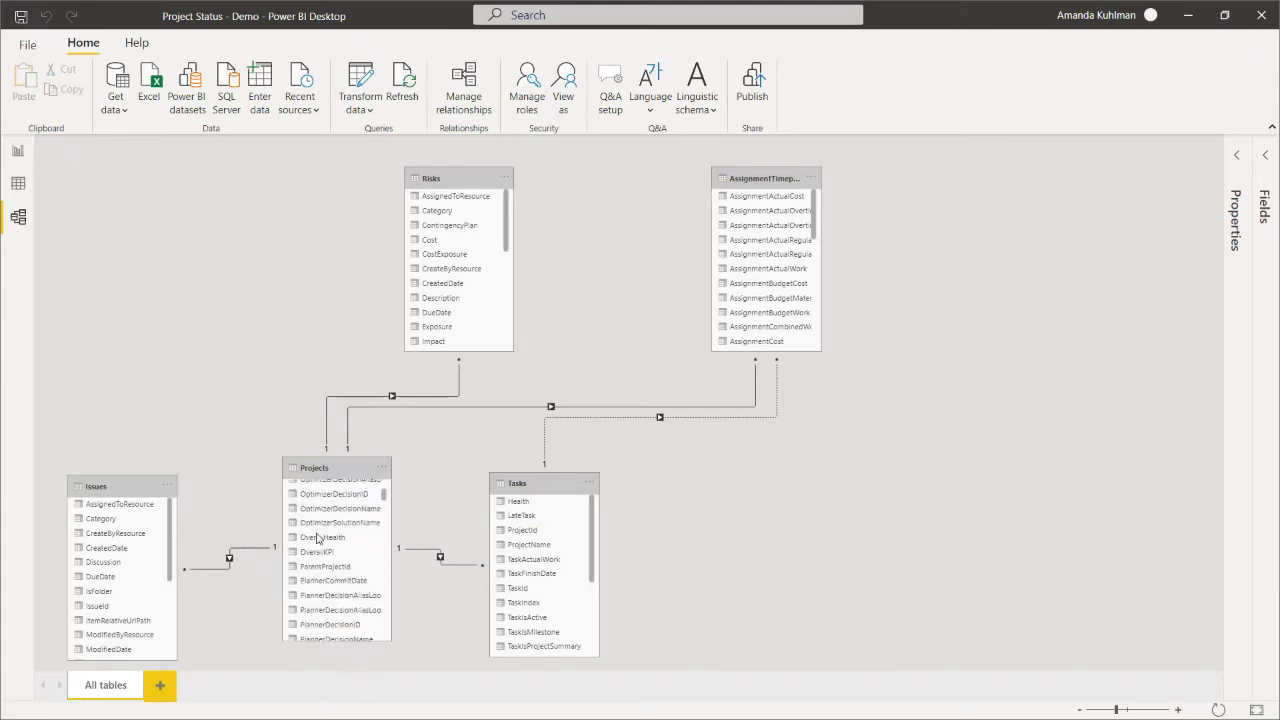
pyautogui.scroll(-6, 341, 523)
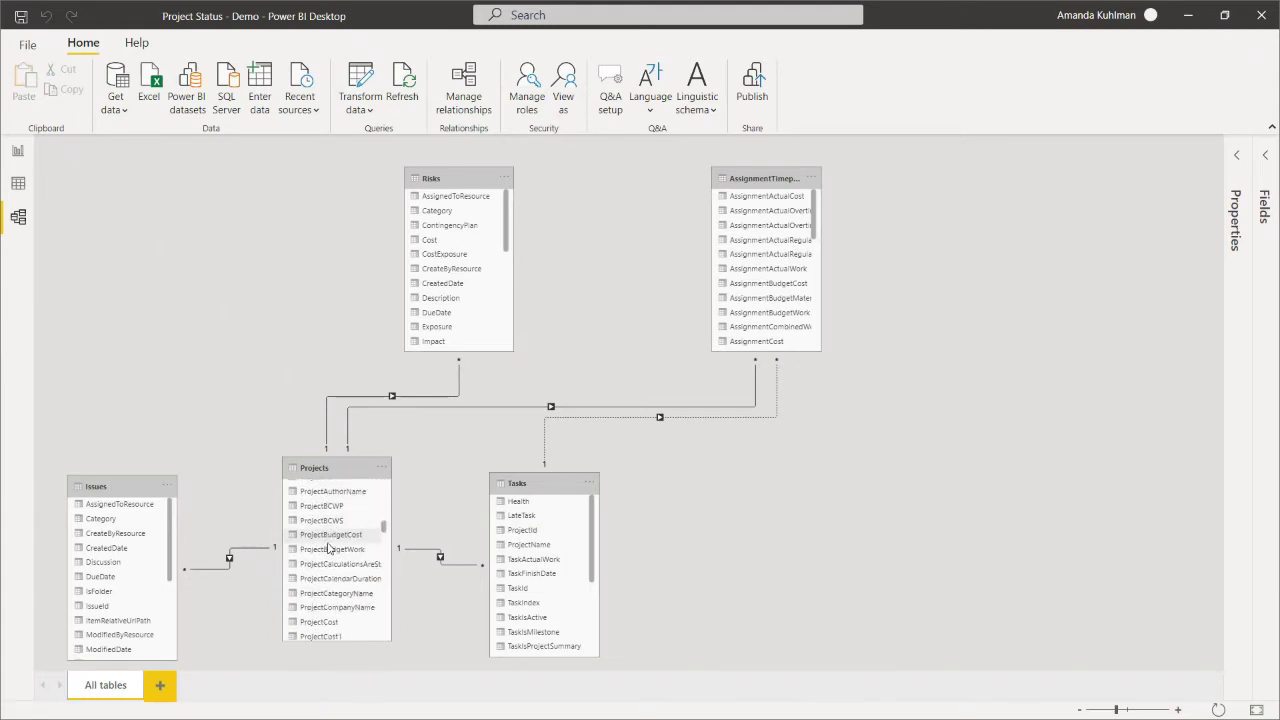
pyautogui.scroll(-4, 328, 554)
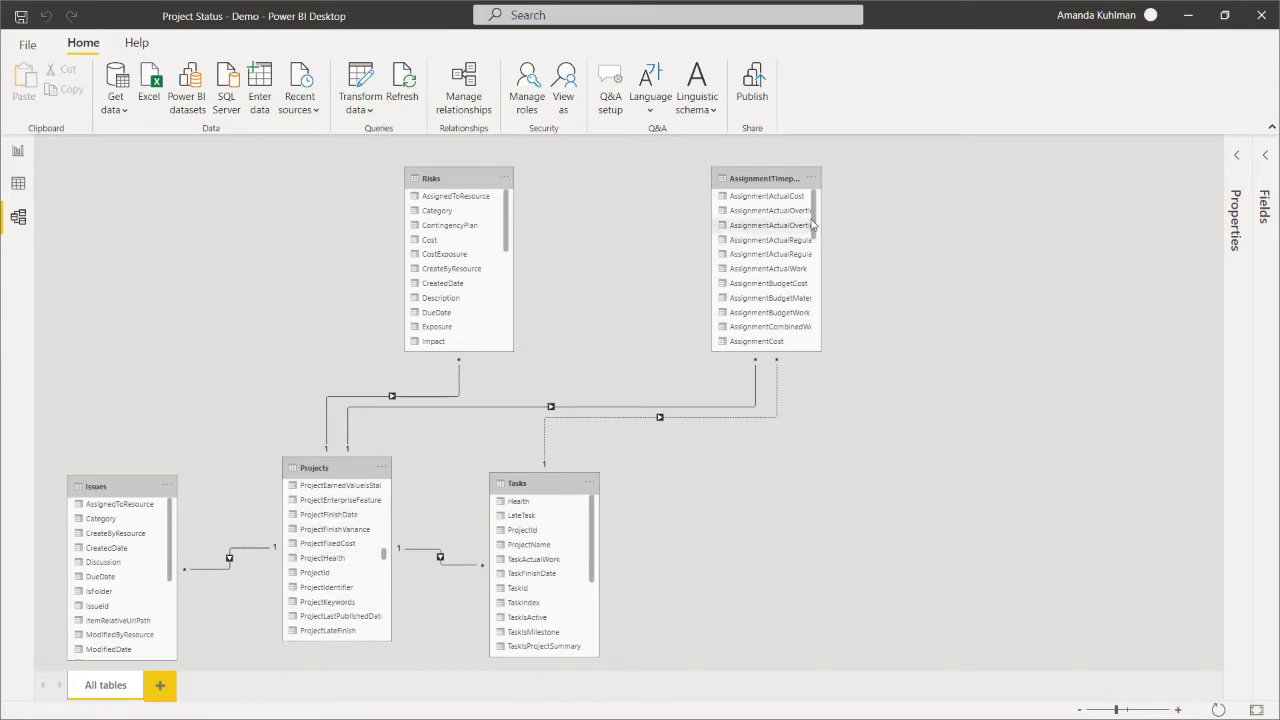
# Shift the AssignmentTimephasedDataSet table slightly in the diagram and make its ProjectId relationship with Projects inactive.
pyautogui.click(773, 178)
pyautogui.moveTo(773, 178); pyautogui.dragTo(764, 178)
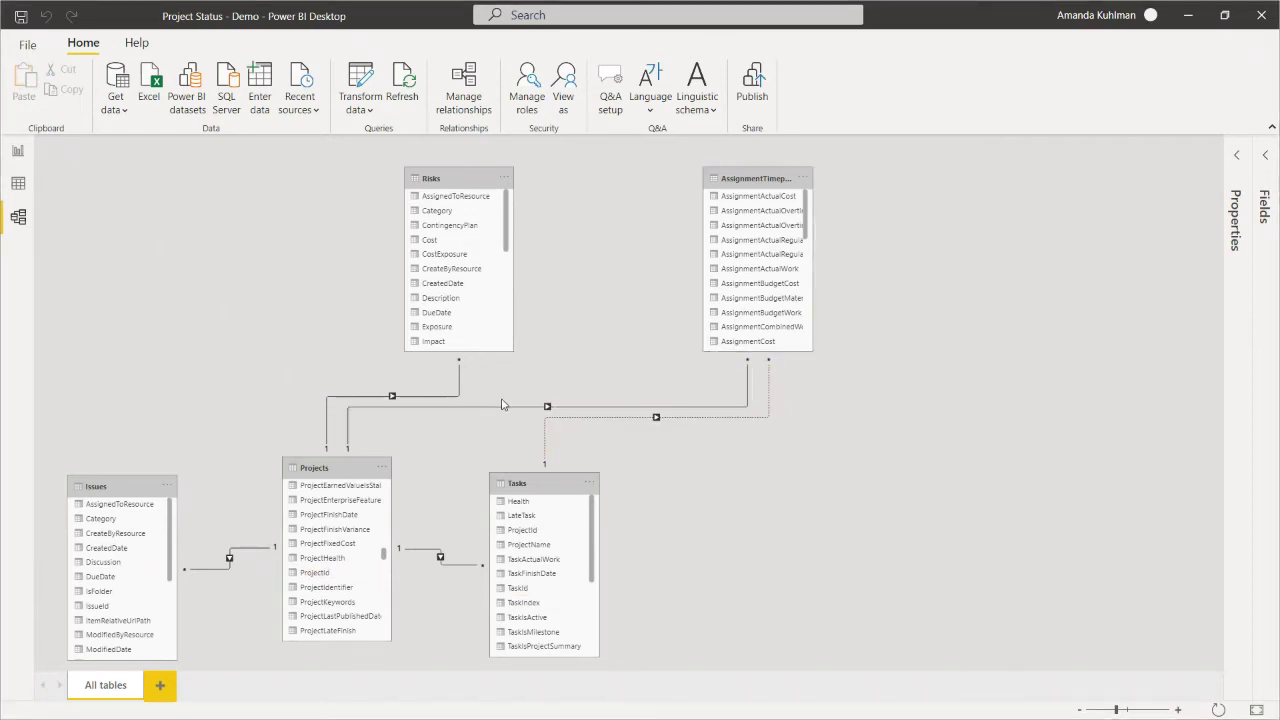
pyautogui.doubleClick(540, 408)
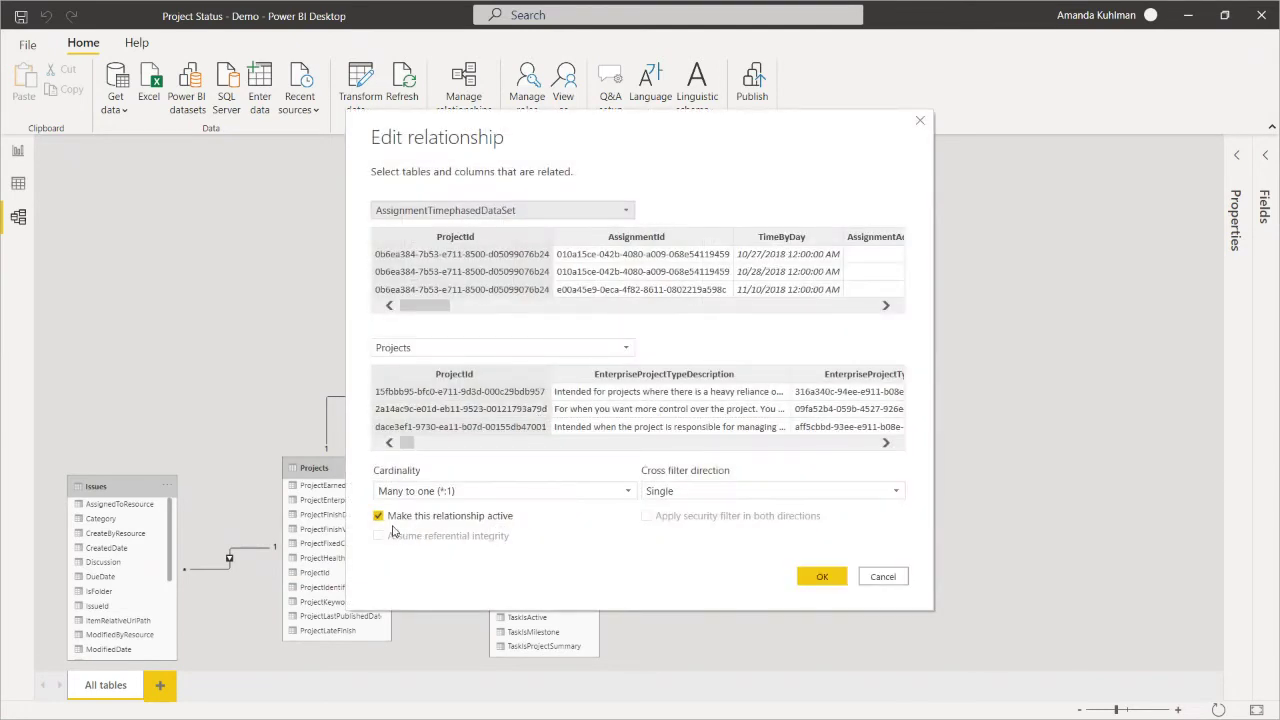
pyautogui.click(380, 517)
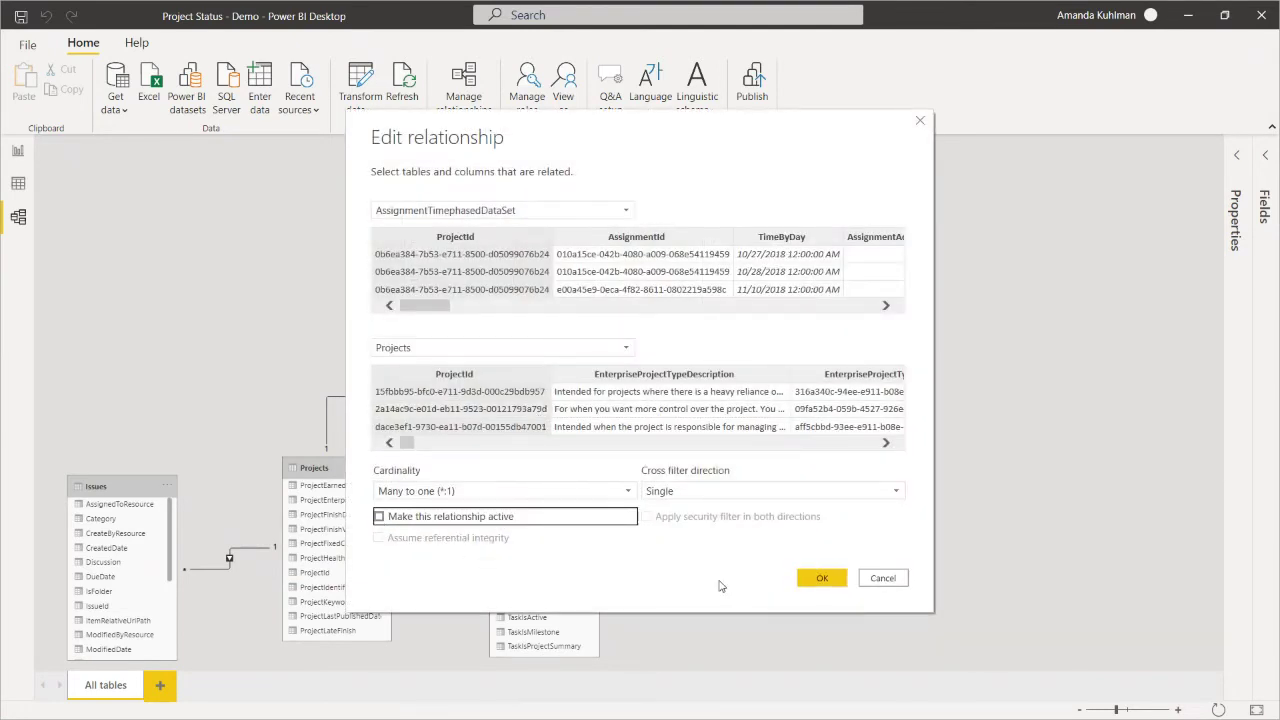
pyautogui.click(820, 580)
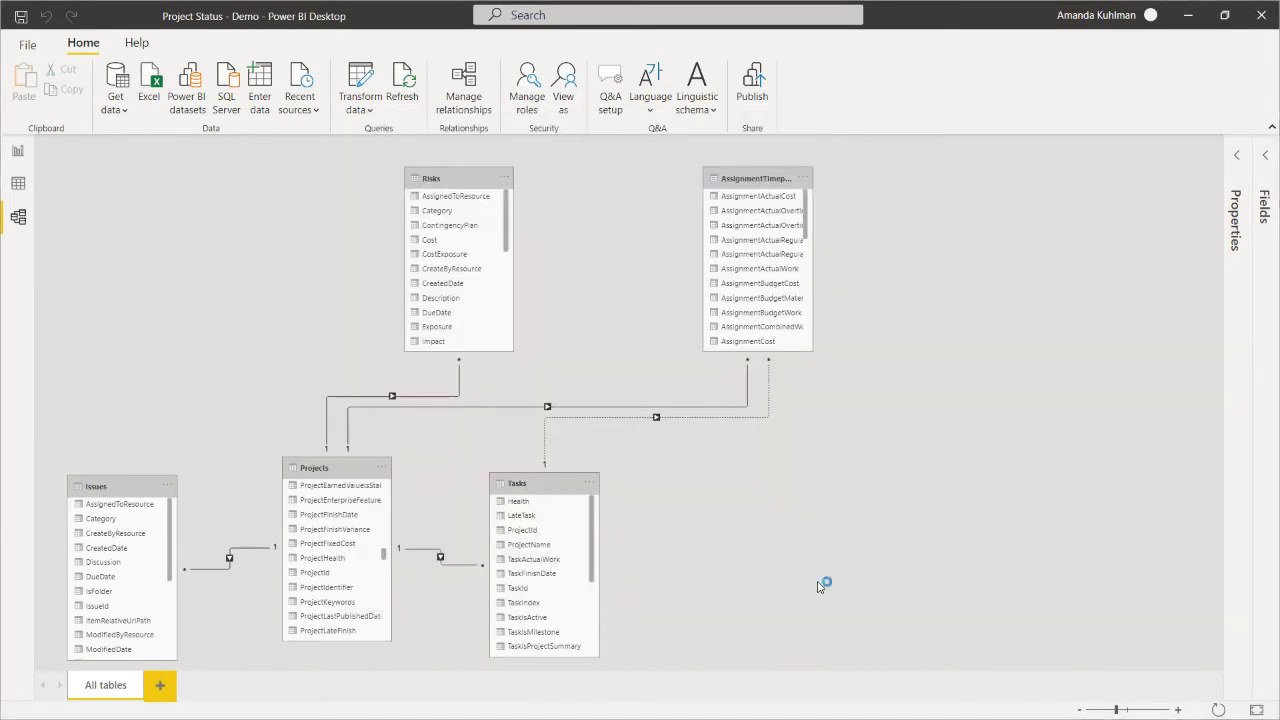
# Make the TaskId relationship between AssignmentTimephasedDataSet and Tasks active.
pyautogui.doubleClick(699, 419)
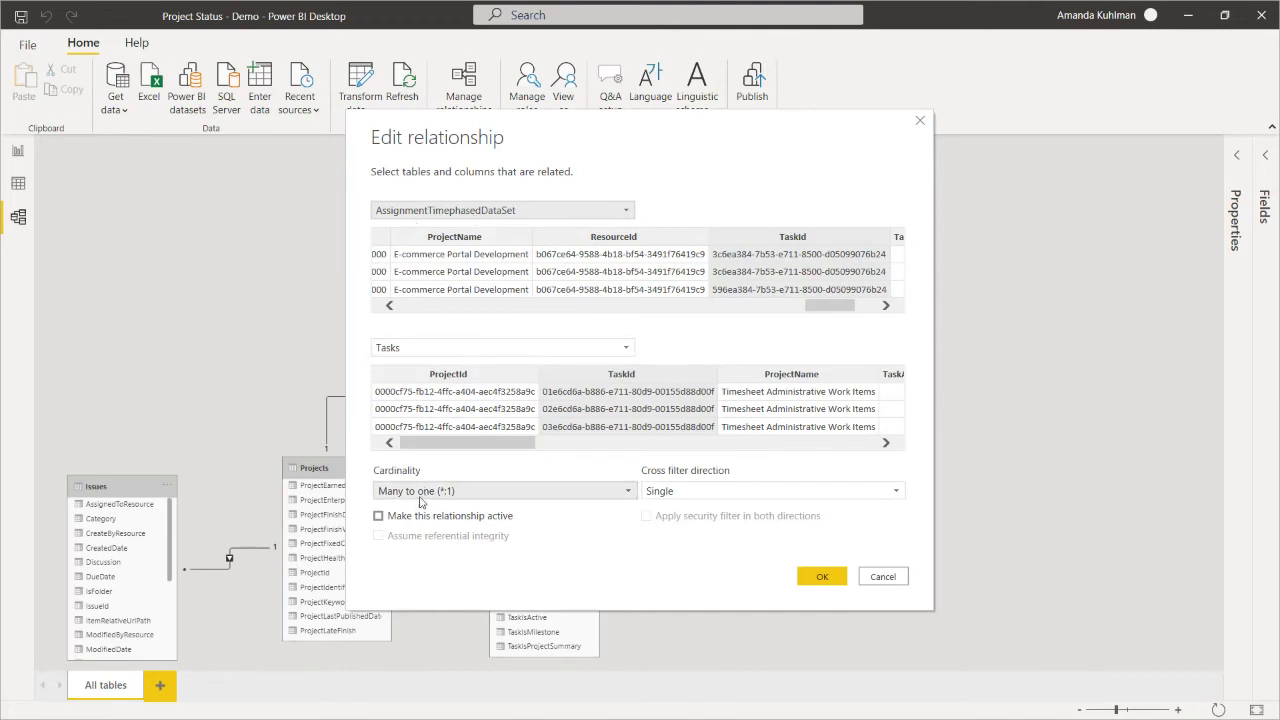
pyautogui.click(379, 516)
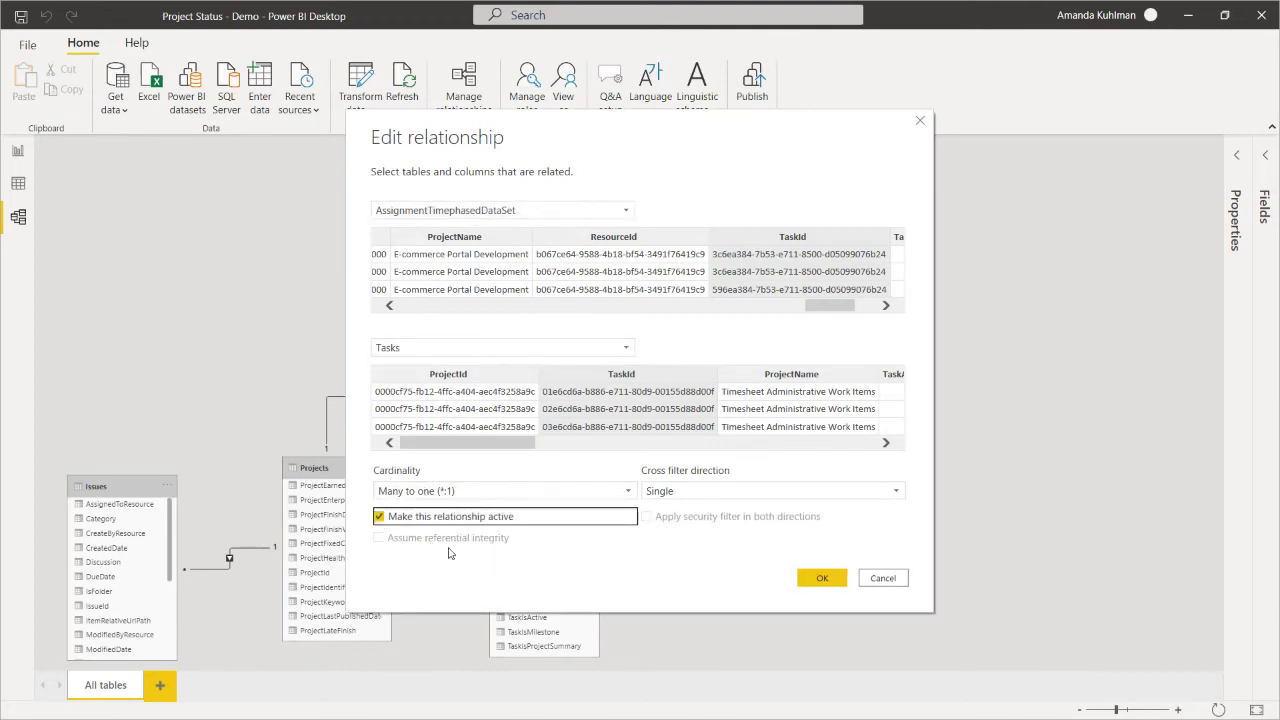
pyautogui.click(379, 517)
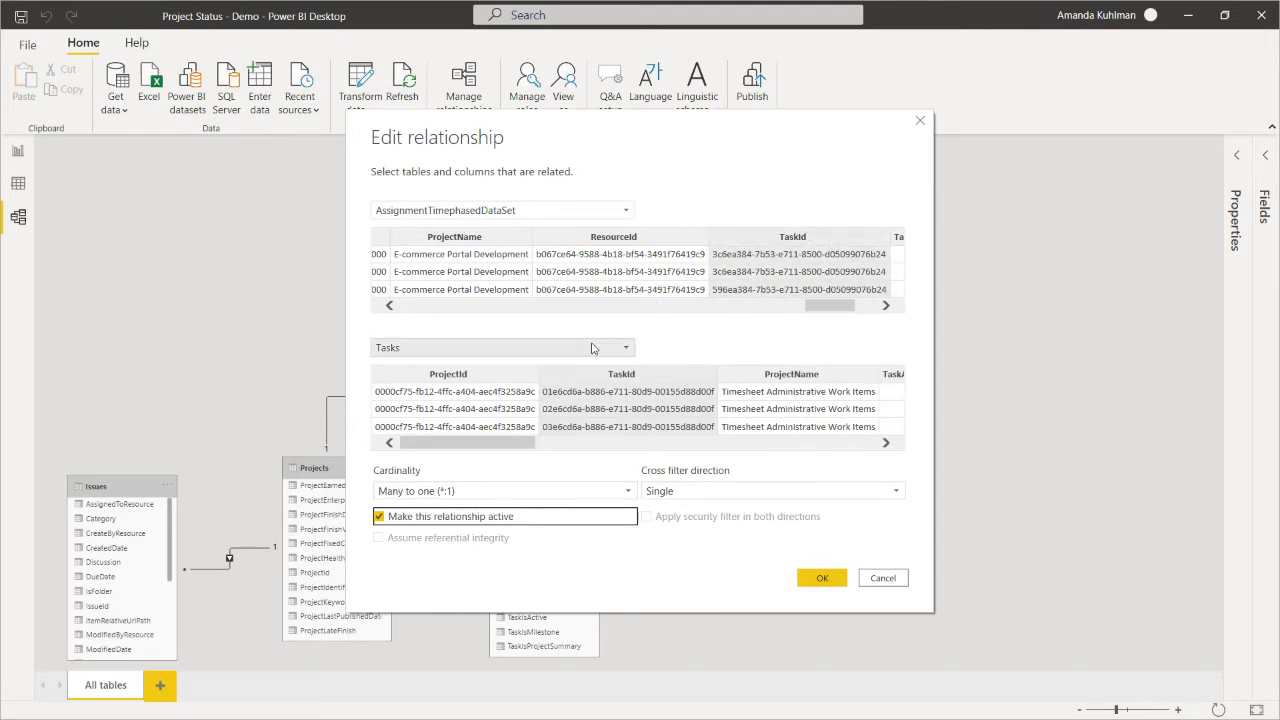
pyautogui.click(822, 578)
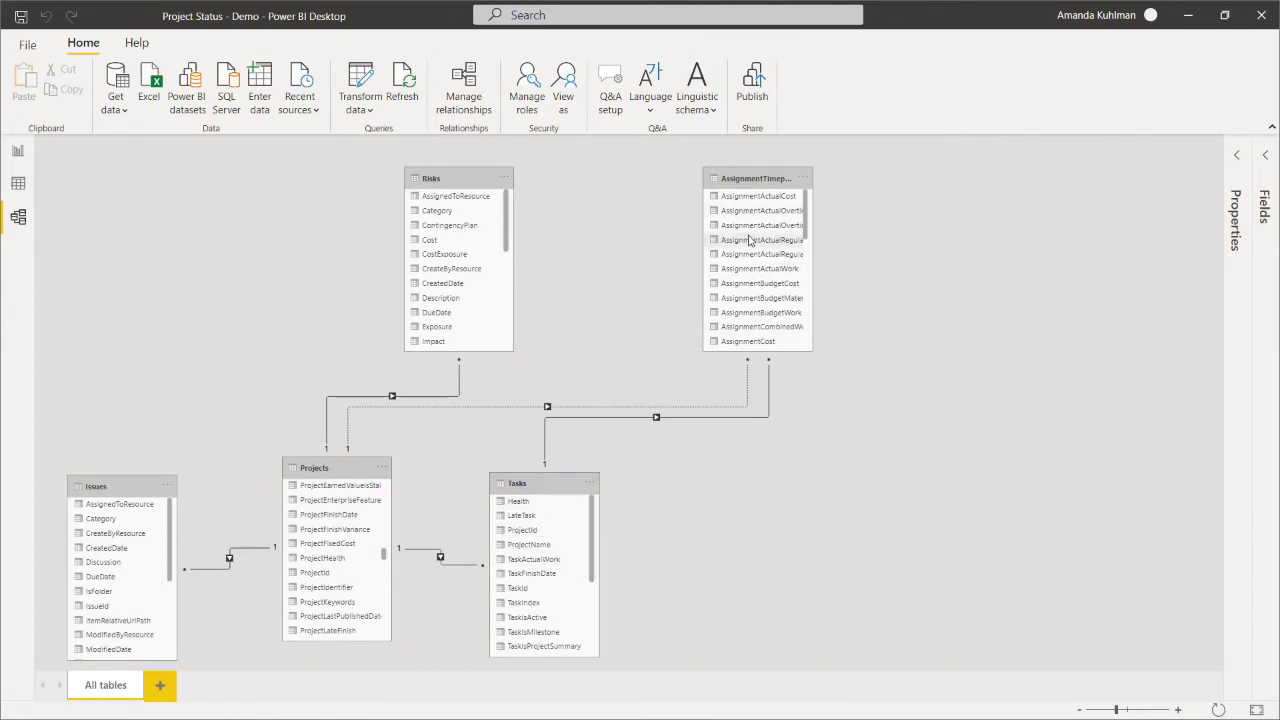
# Show the table data, search the fields for "count", and inspect the mIssueCount and mMilestoneCount measures.
pyautogui.click(18, 183)
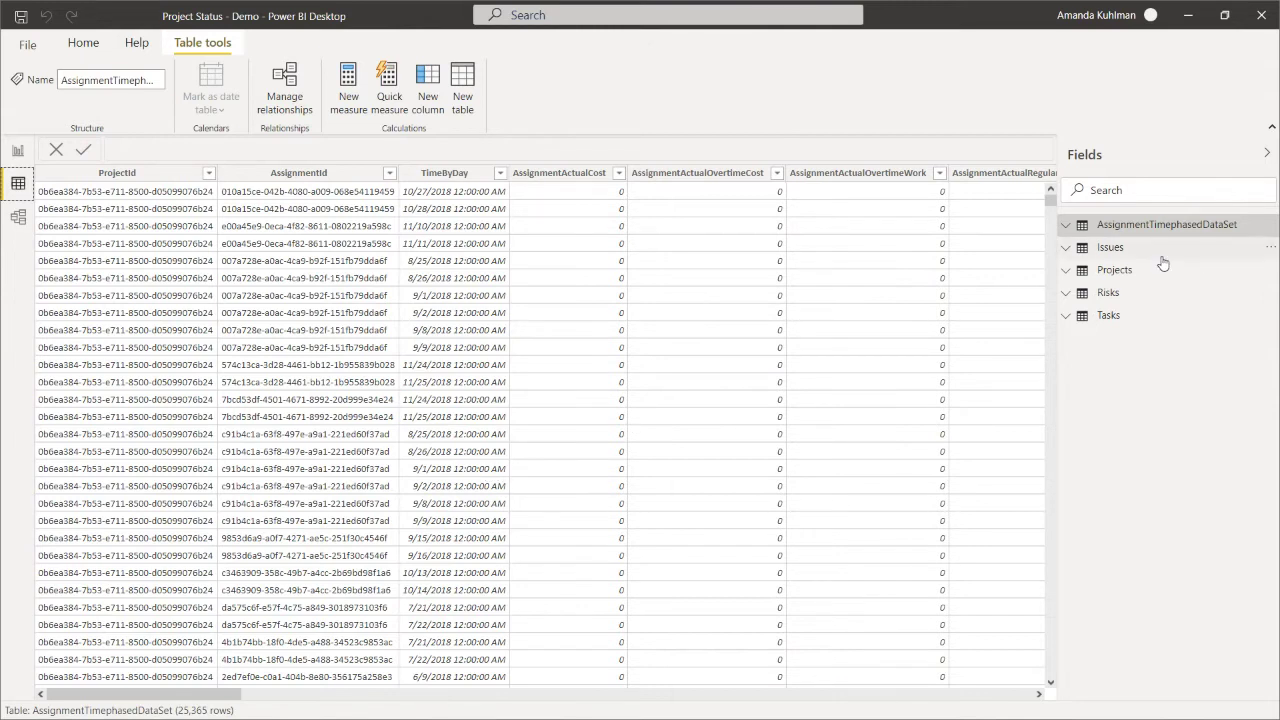
pyautogui.click(1147, 188)
pyautogui.write('count')
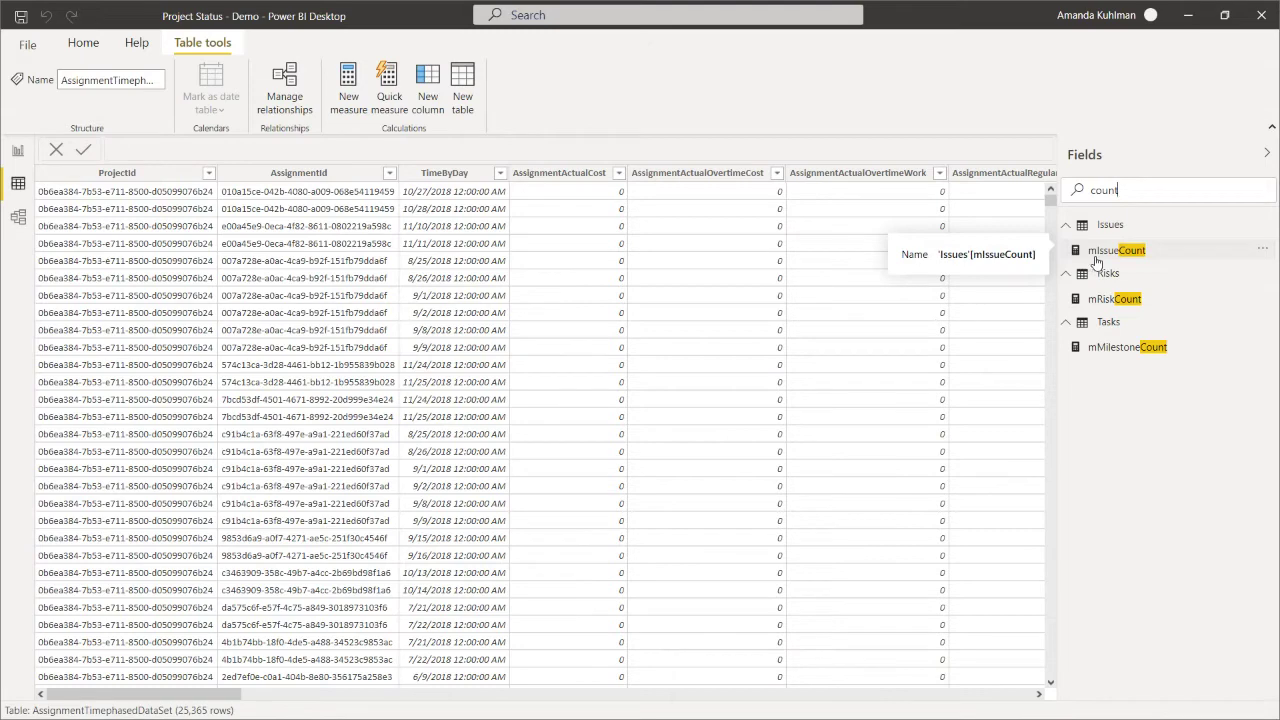
pyautogui.click(1128, 252)
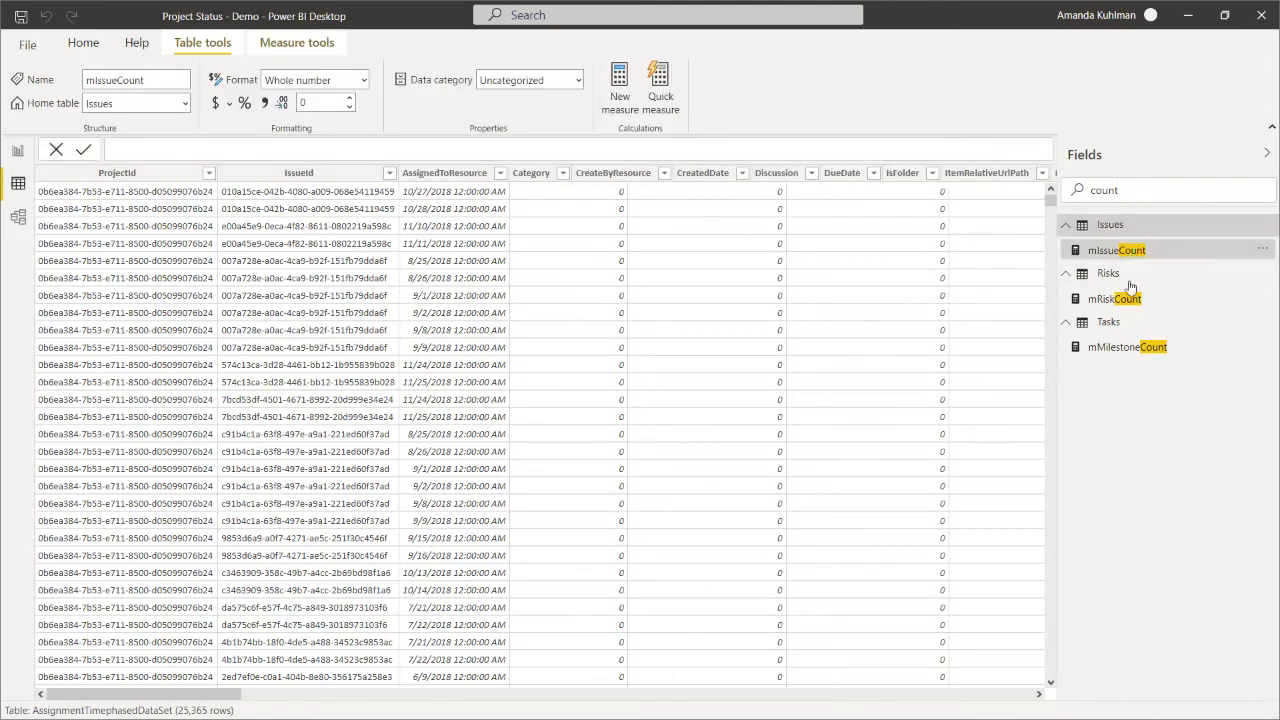
pyautogui.click(1132, 350)
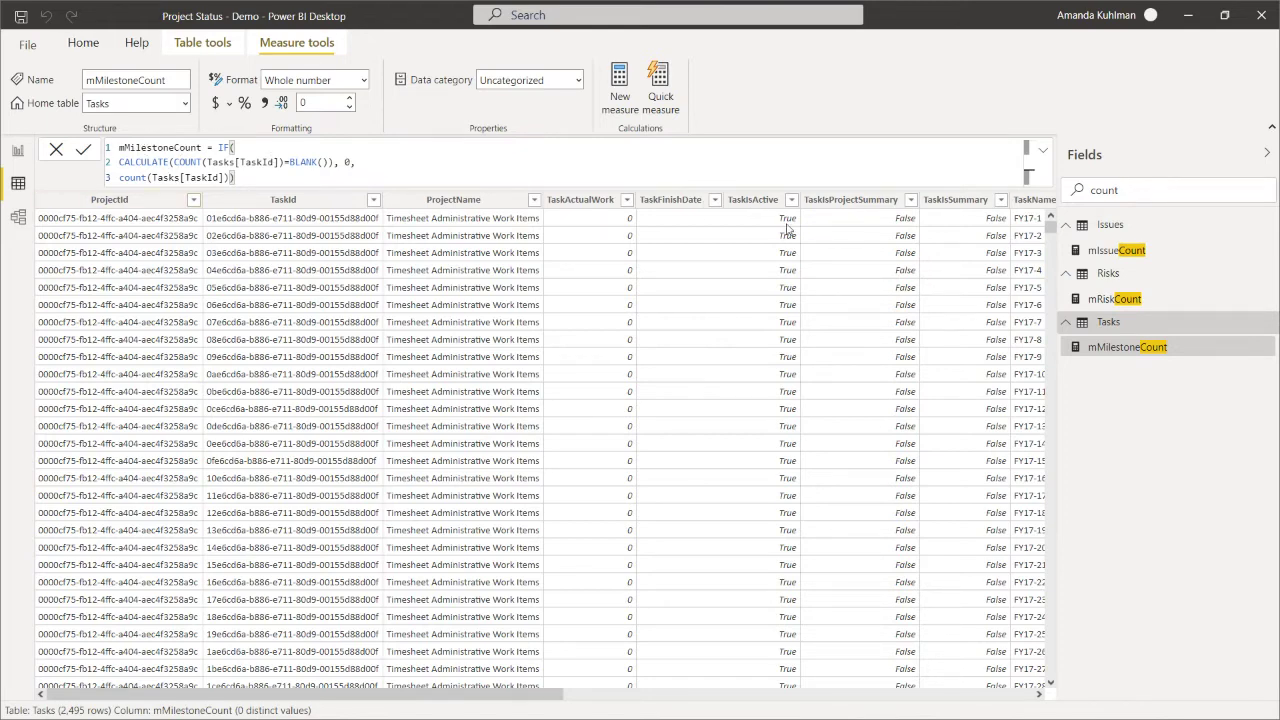
# Search the fields for "kpi", review the CostKPI formula without changing it, and look through the Projects columns to ChangeRequestAssociatedCost.
pyautogui.click(1128, 324)
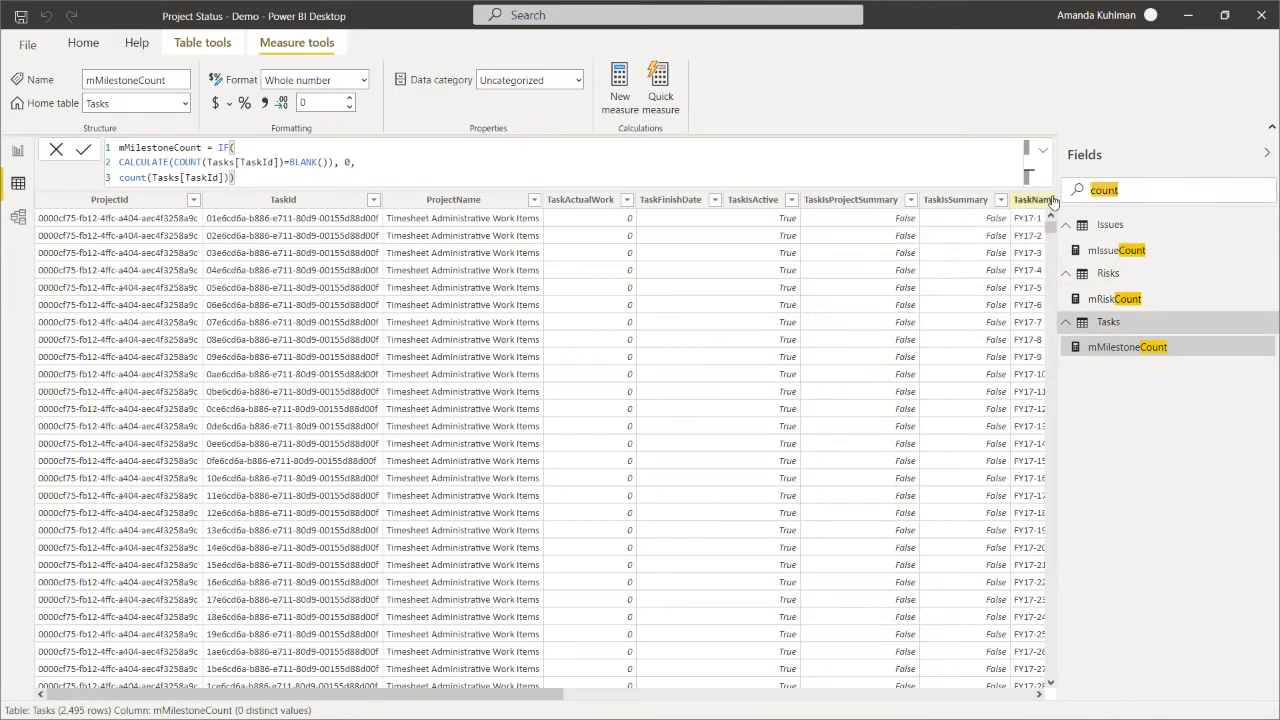
pyautogui.write('kpi')
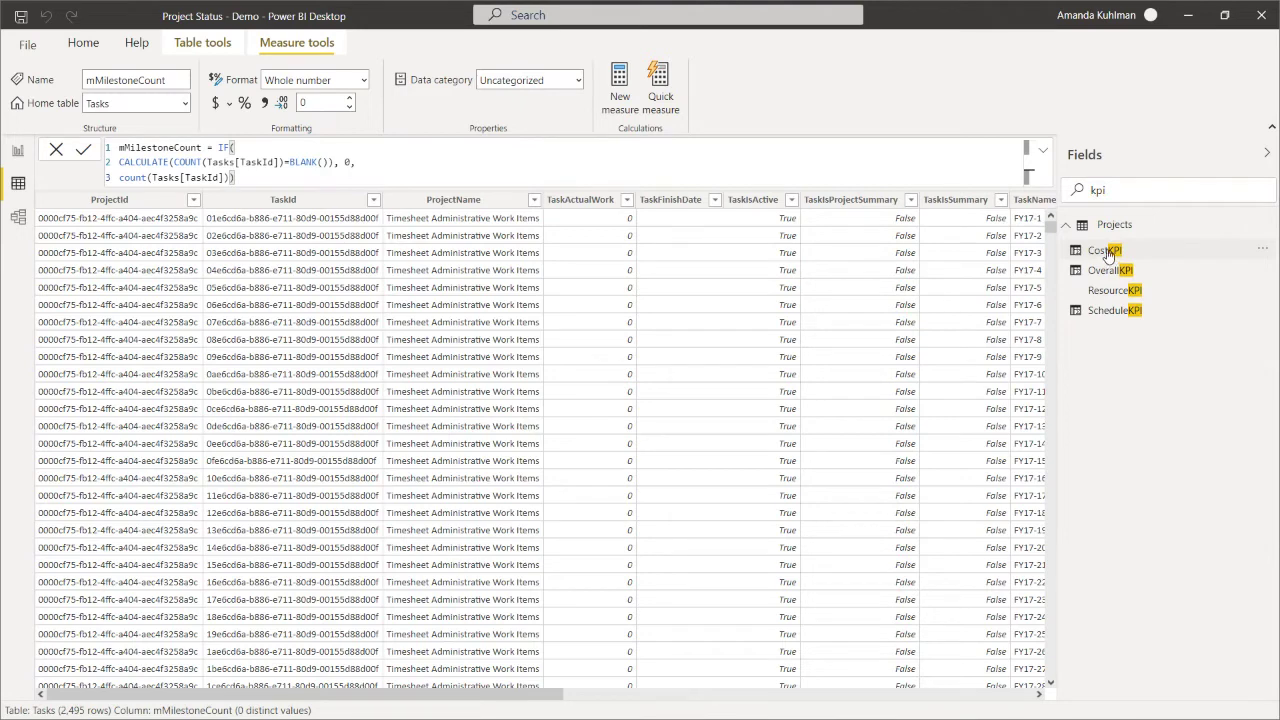
pyautogui.click(1108, 257)
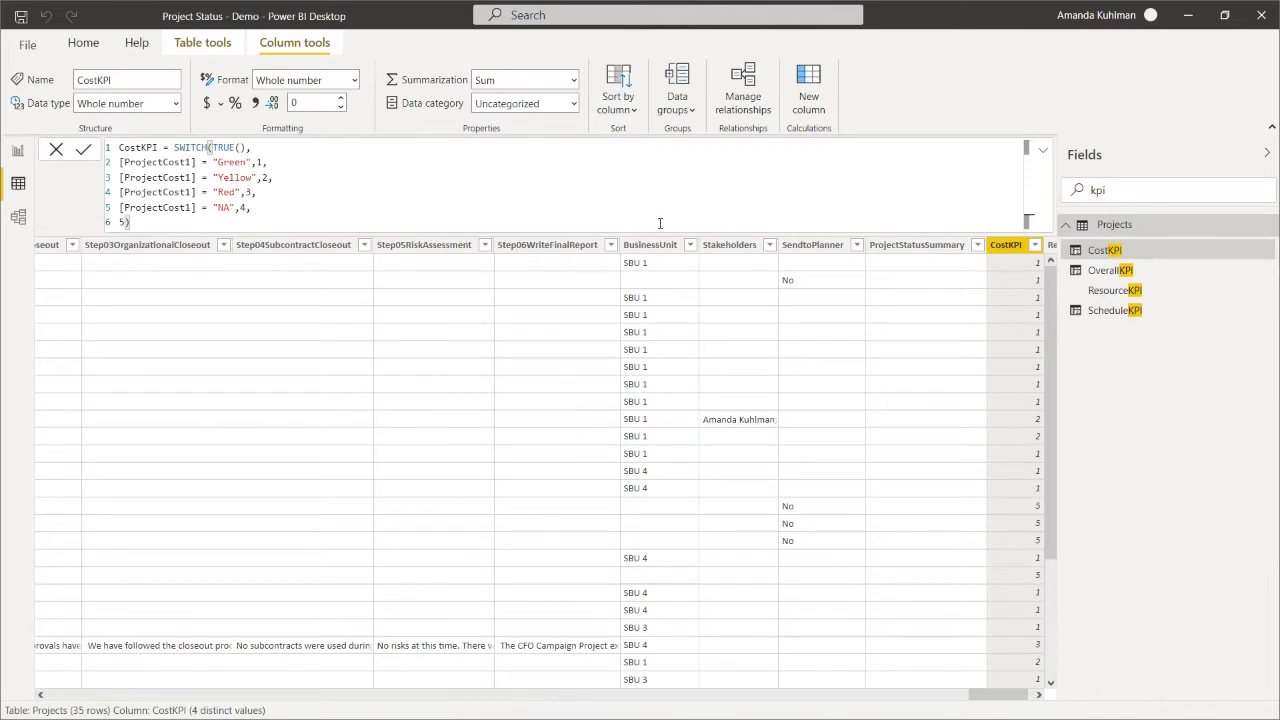
pyautogui.click(57, 151)
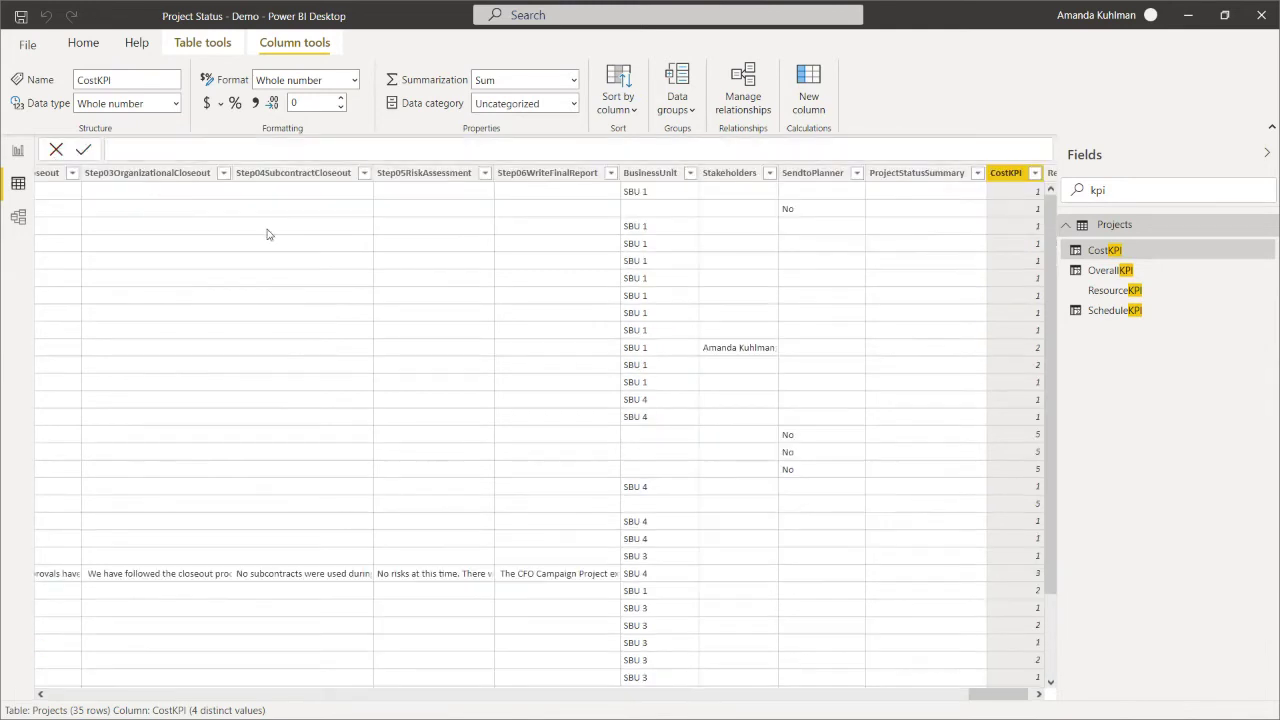
pyautogui.click(57, 150)
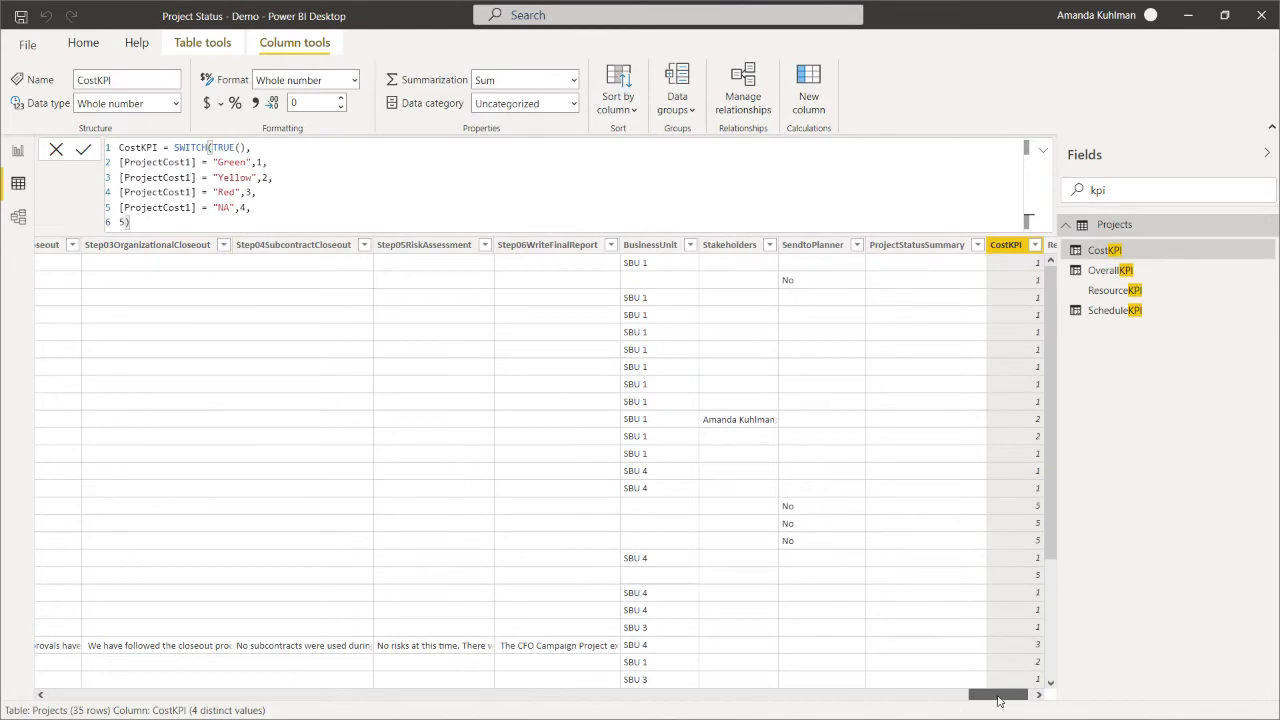
pyautogui.moveTo(998, 700); pyautogui.dragTo(930, 703)
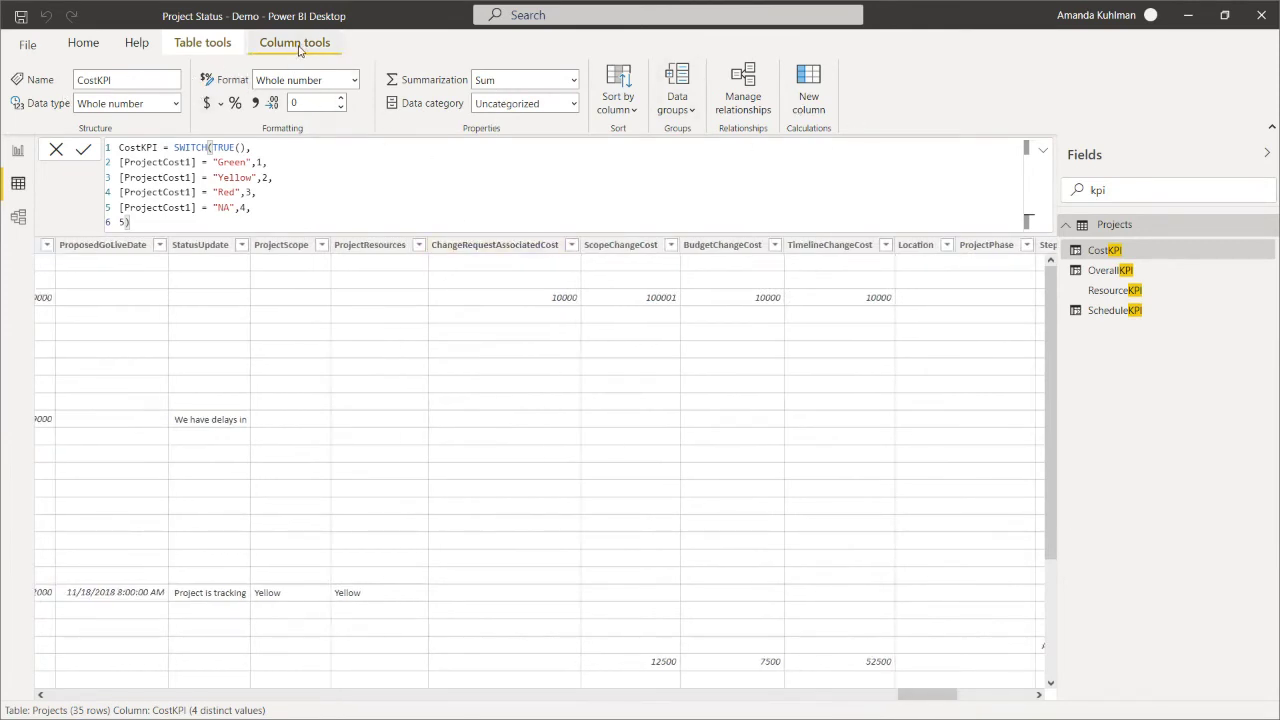
pyautogui.click(444, 248)
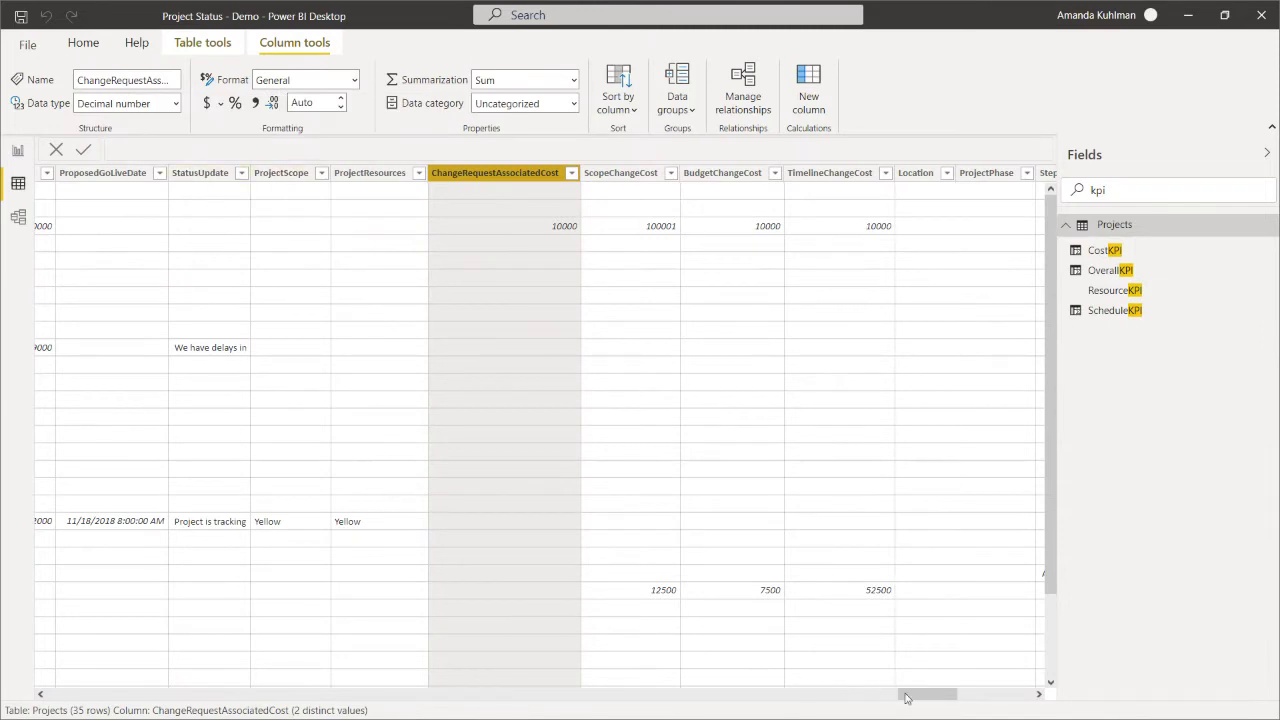
# Search the fields for "finish" and set the ProjectActualStartDate column's date format to 14-Mar-01 (dd-mmm-yy).
pyautogui.doubleClick(1110, 191)
pyautogui.write('finish')
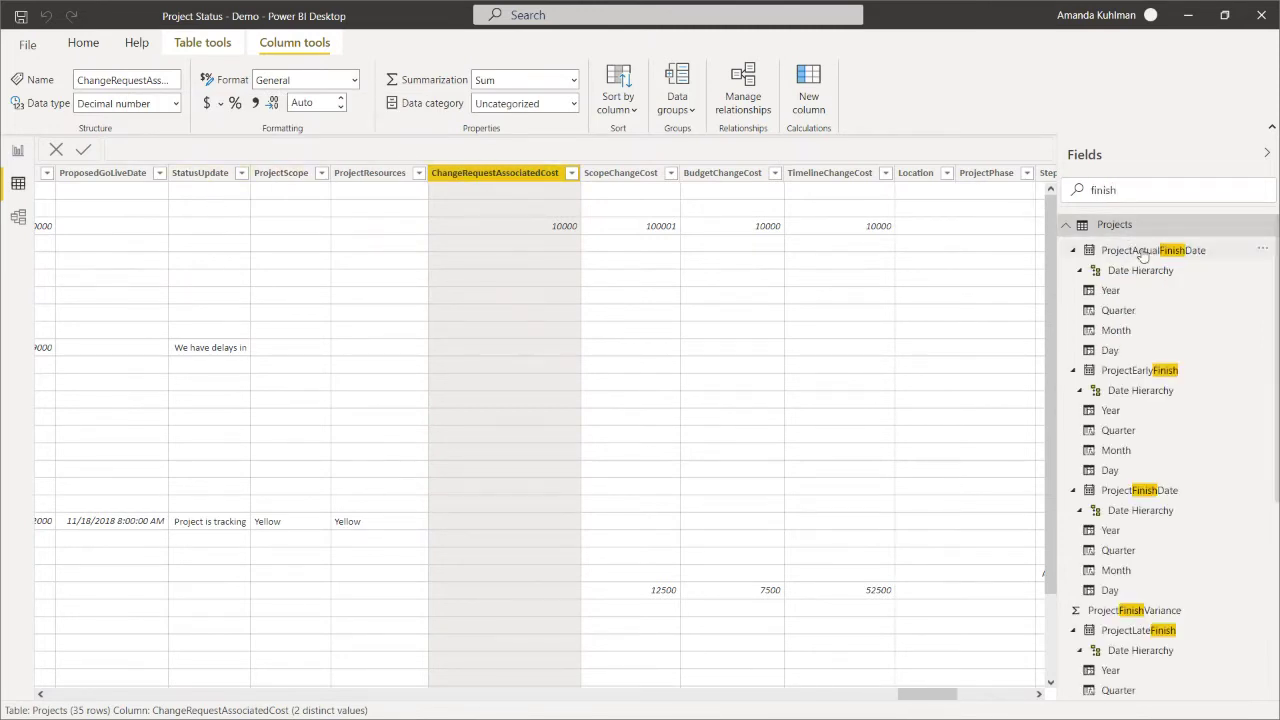
pyautogui.click(1143, 252)
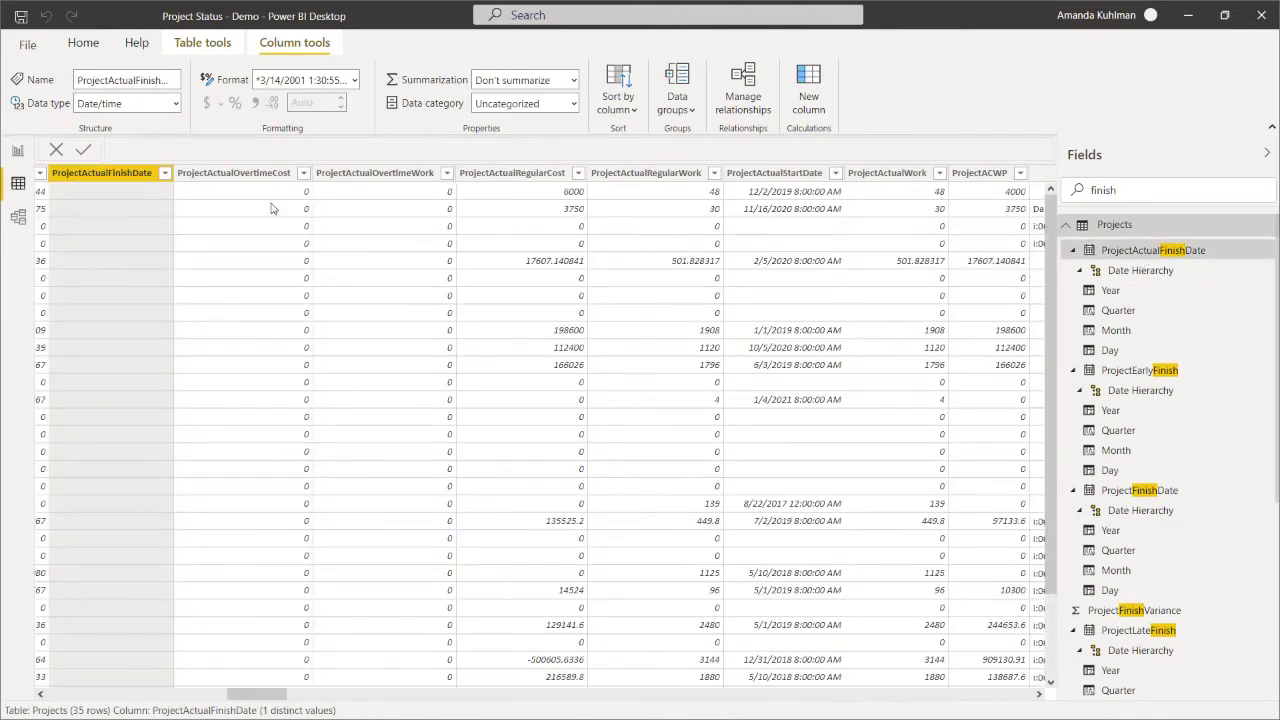
pyautogui.click(776, 180)
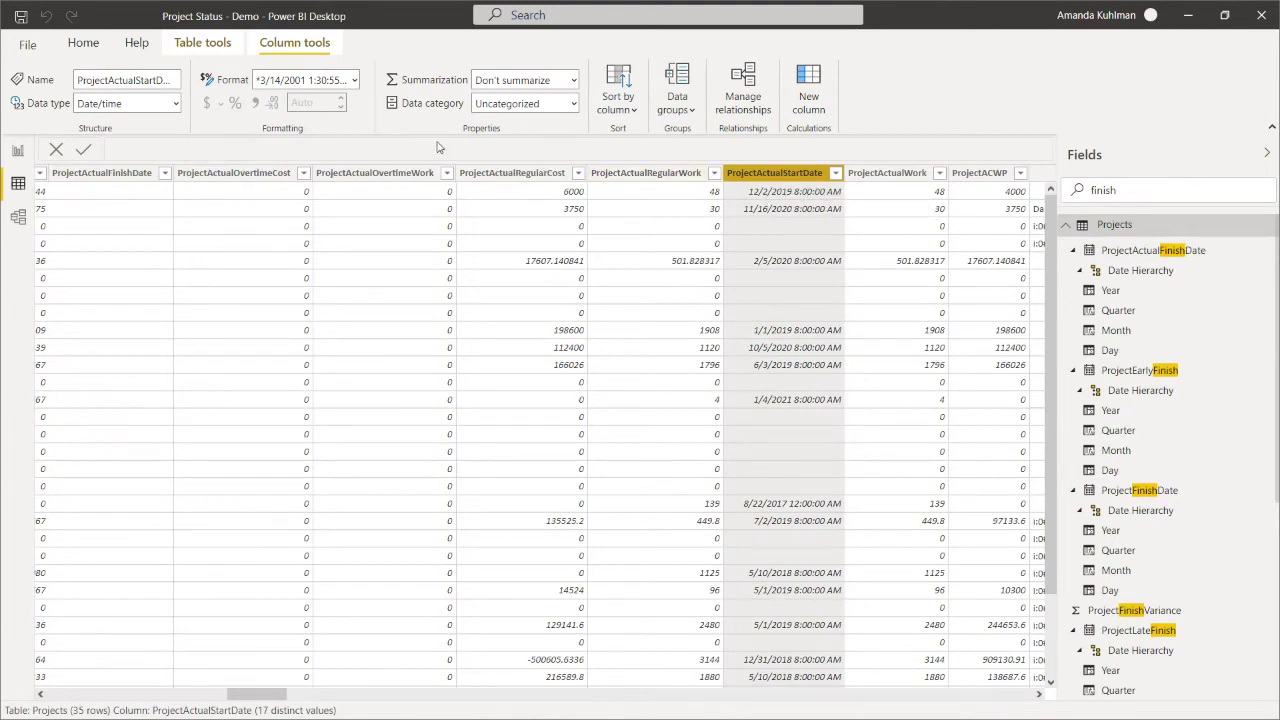
pyautogui.click(353, 82)
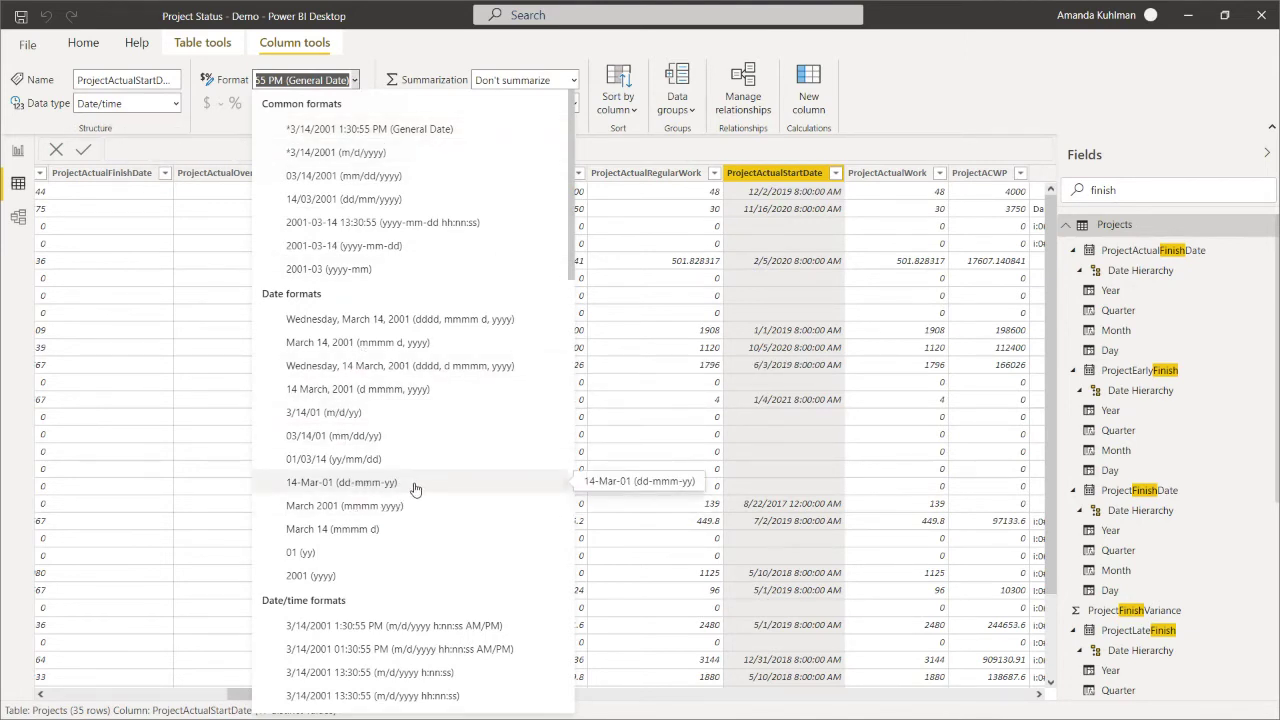
pyautogui.press('Escape')
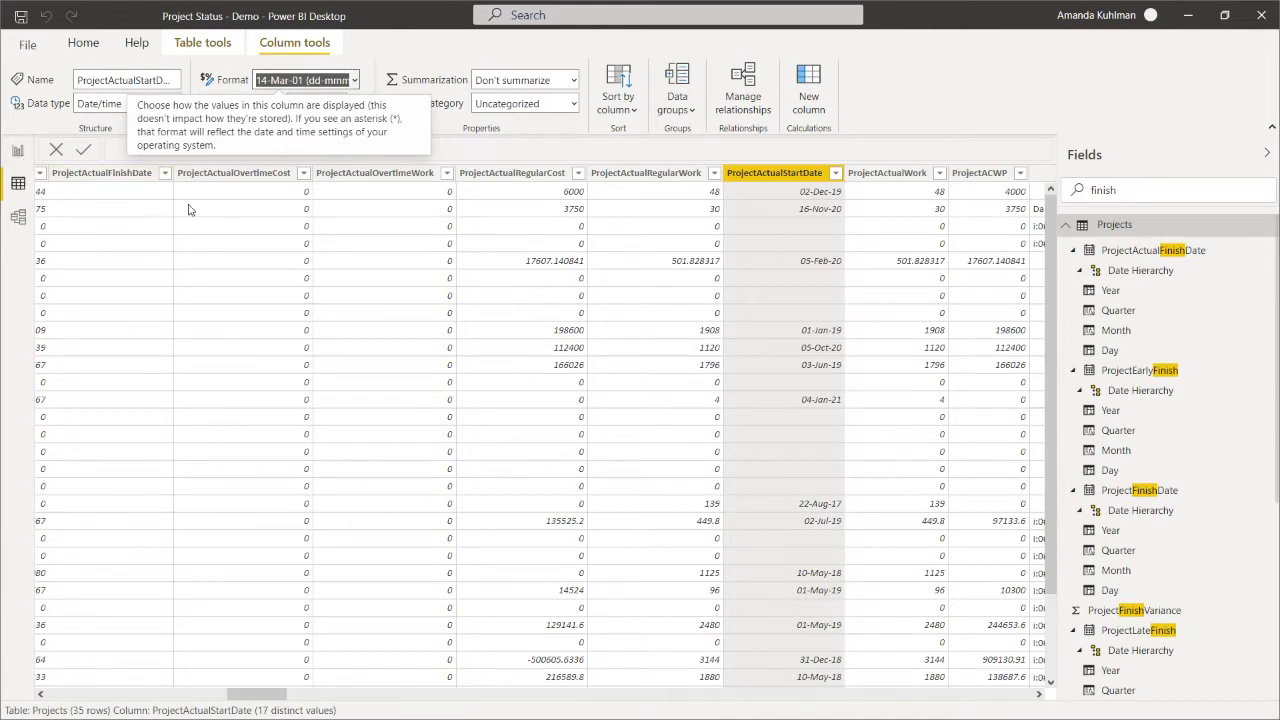
# Return to the Project Status report page and check the format of the Status Date card.
pyautogui.click(19, 154)
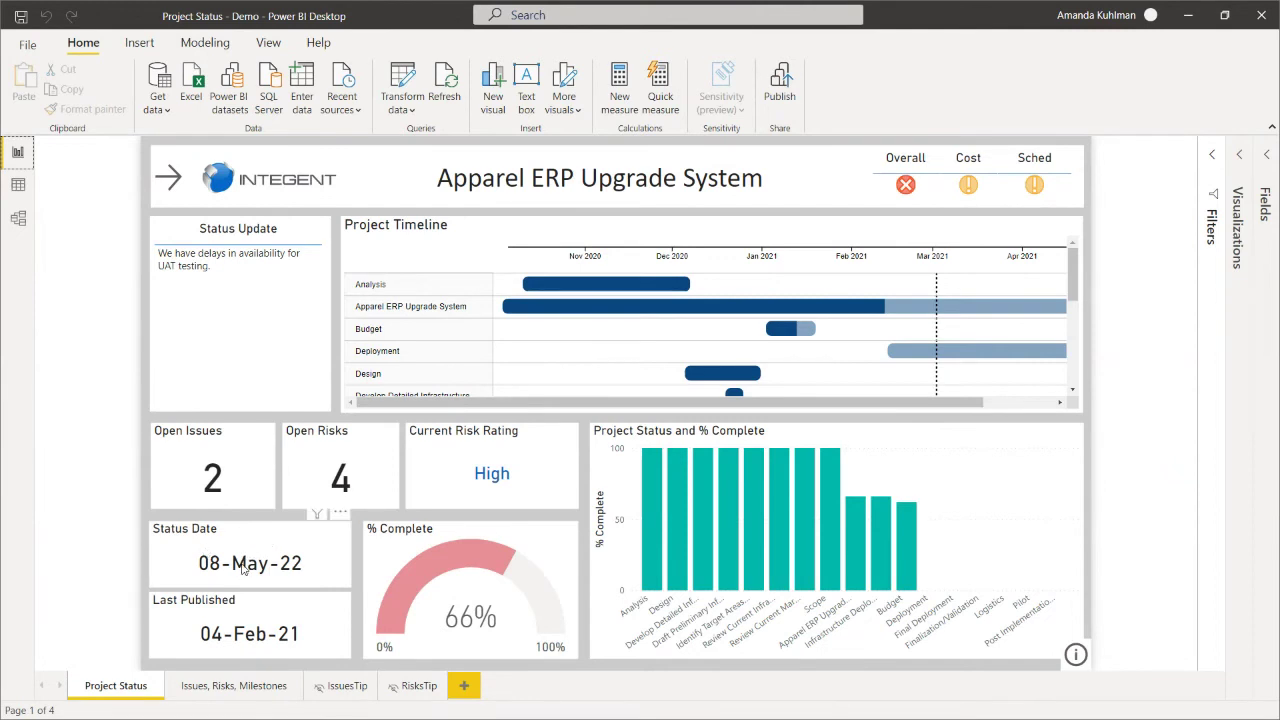
pyautogui.moveTo(238, 556)
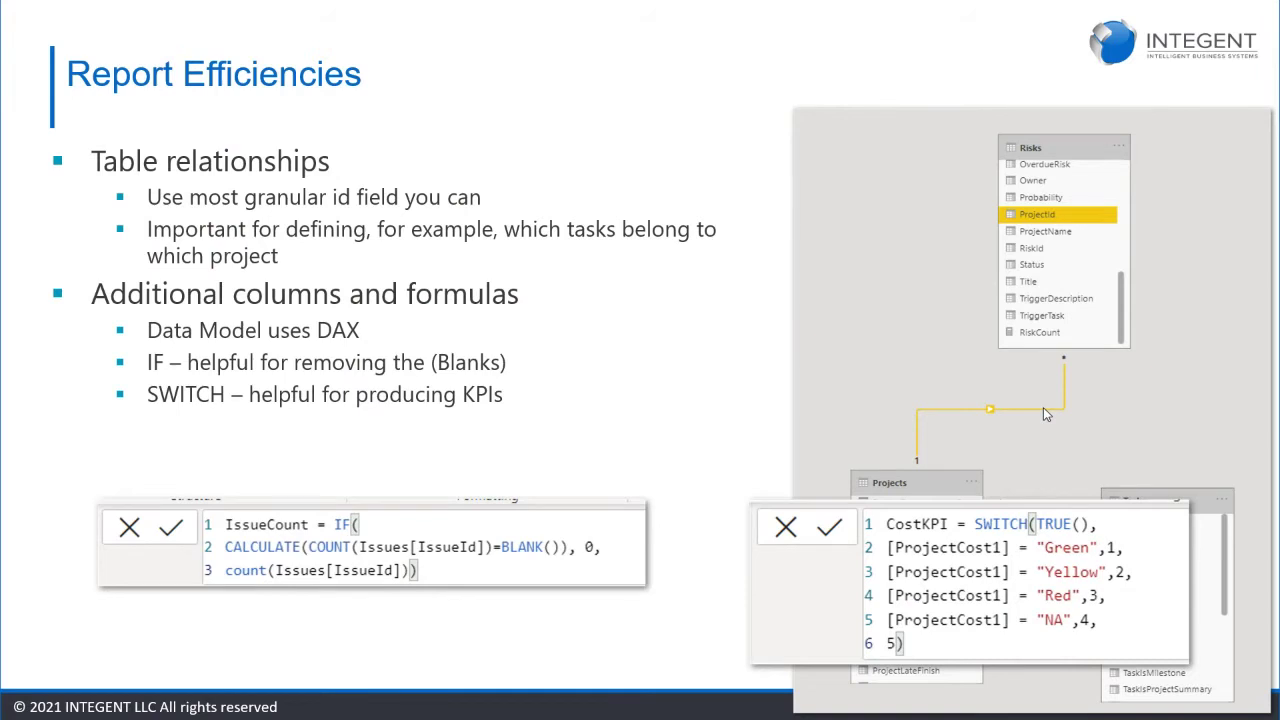
pyautogui.press('Right')
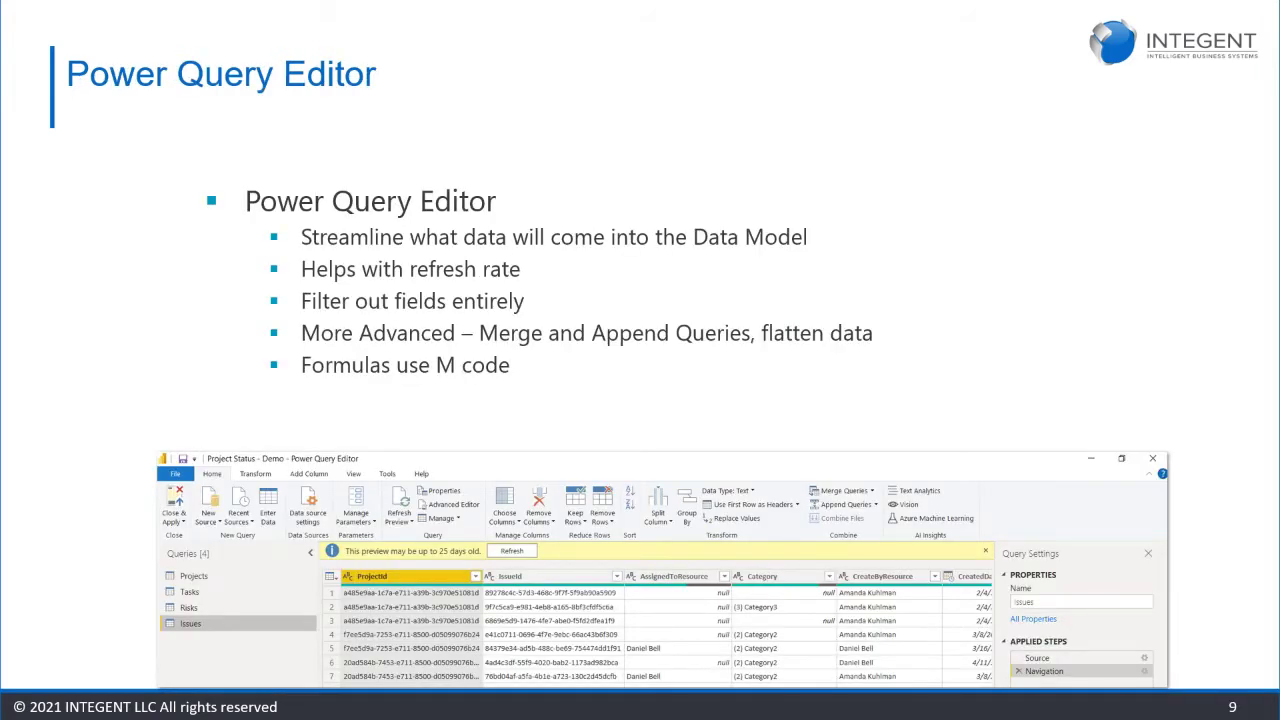
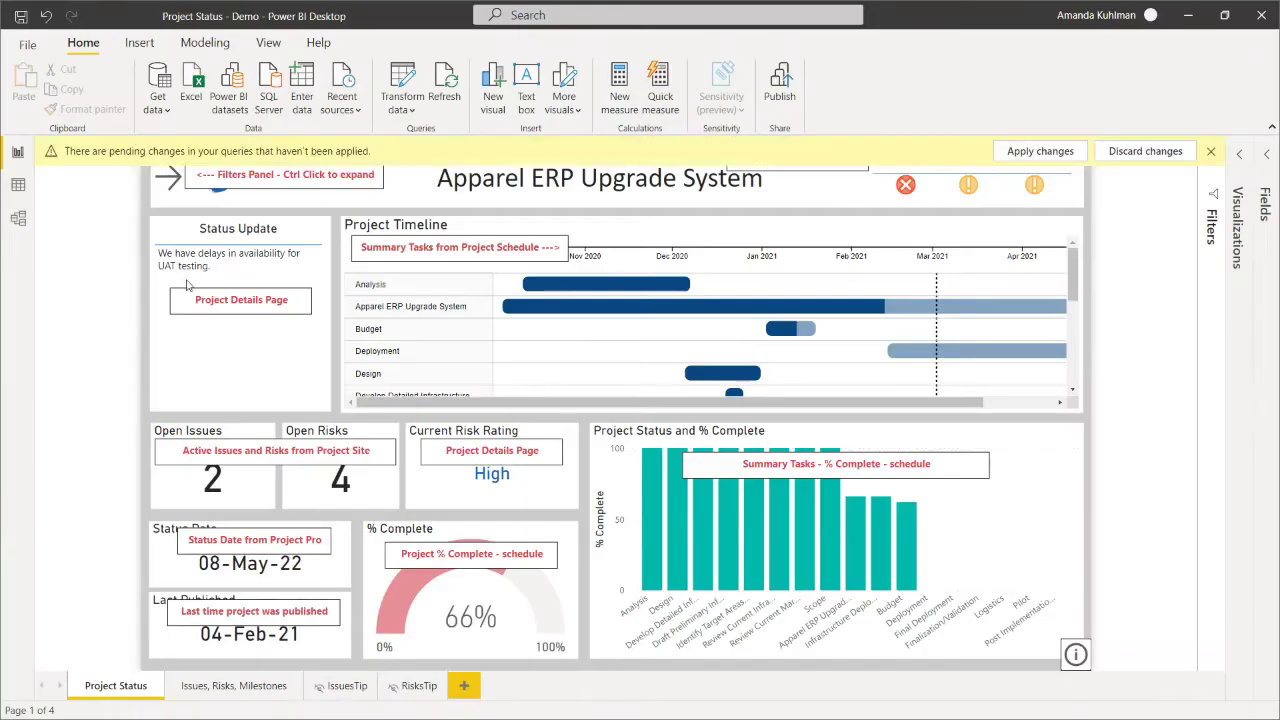
# Back out of discarding the pending Projects query changes and dismiss the notice about them.
pyautogui.click(1178, 150)
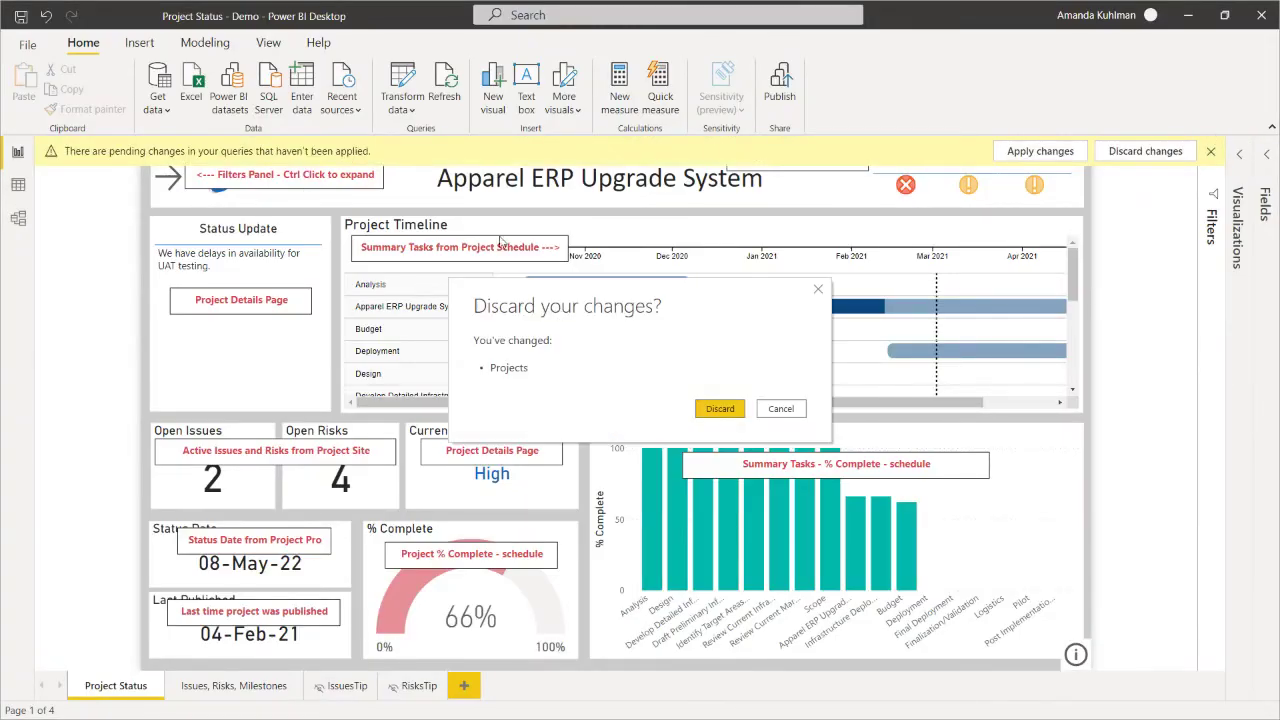
pyautogui.click(781, 409)
pyautogui.click(1211, 151)
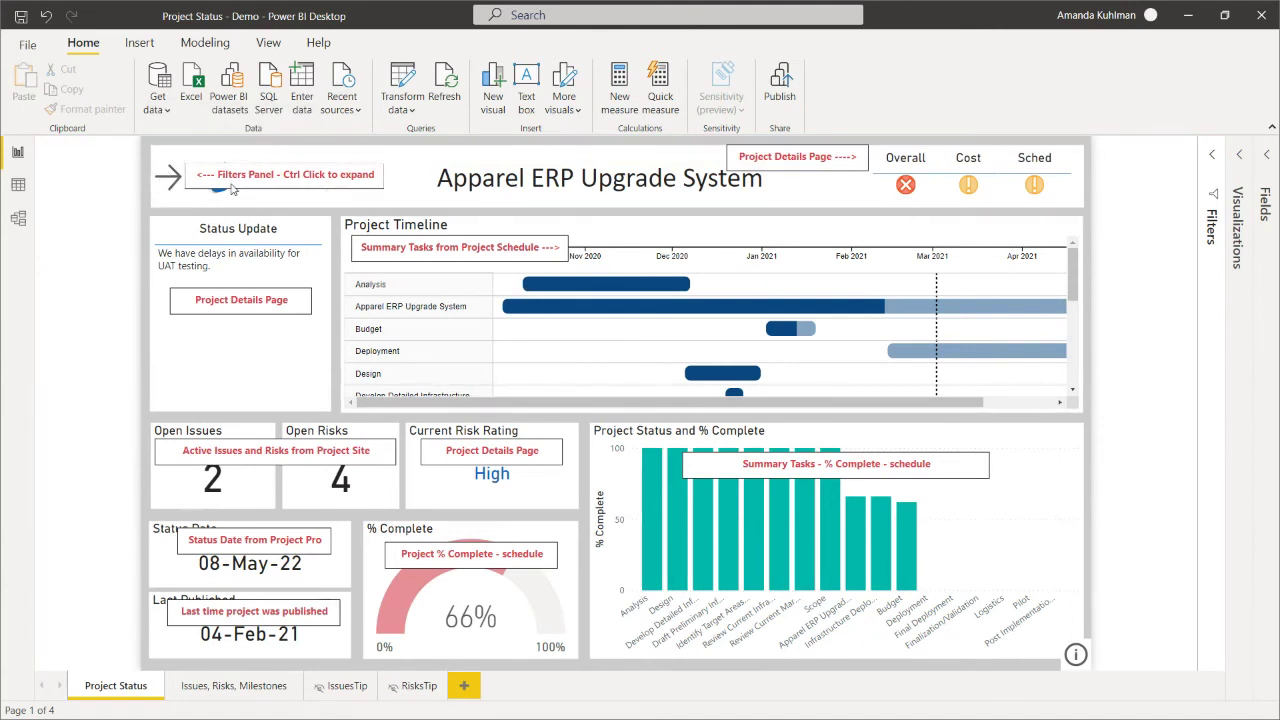
# Filter the report by project, trying Biothermal ear heating system for helmets before choosing Content Filtering Design and Implementation, and close the Project Name filter panel.
pyautogui.keyDown('ctrl'); pyautogui.click(174, 181); pyautogui.keyUp('ctrl')
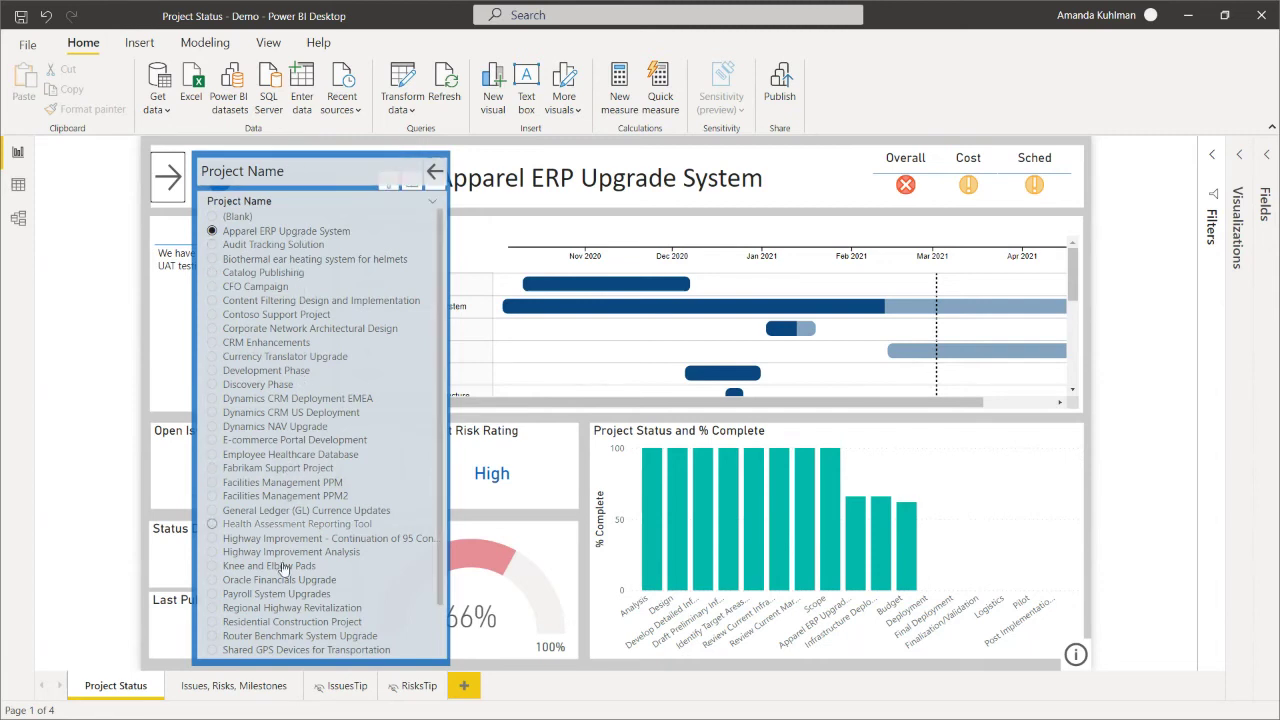
pyautogui.click(270, 260)
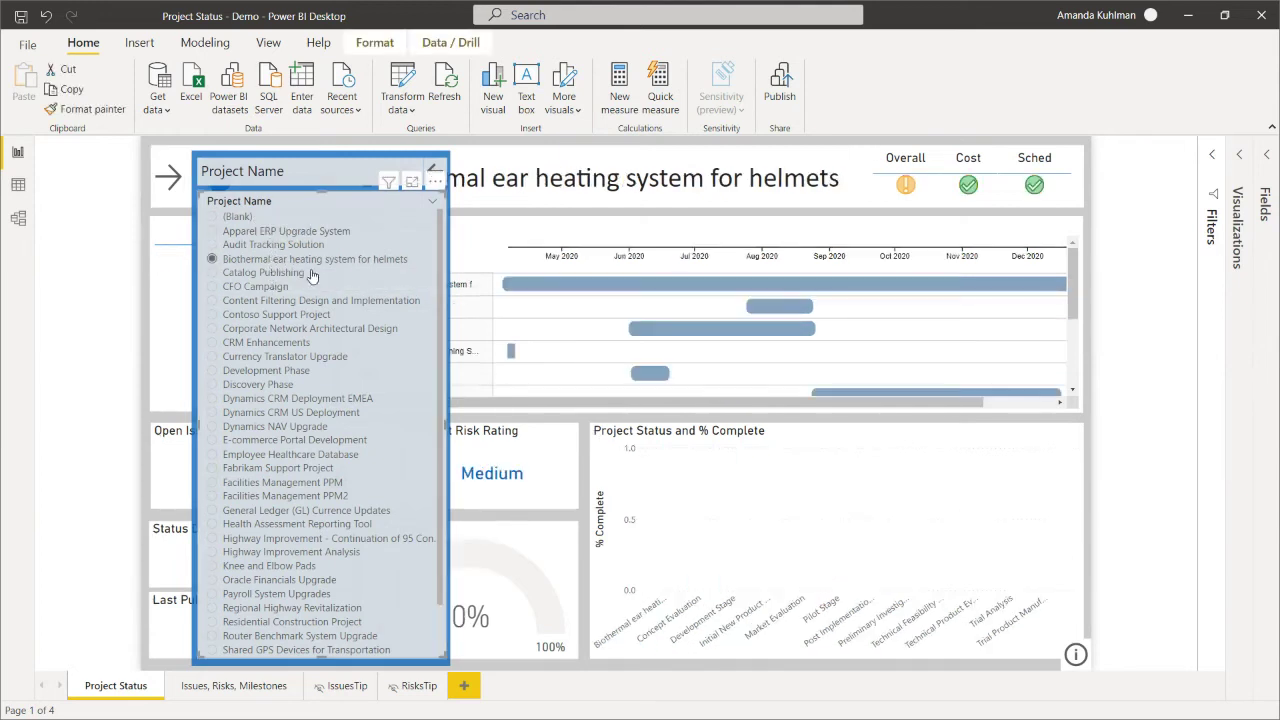
pyautogui.click(300, 302)
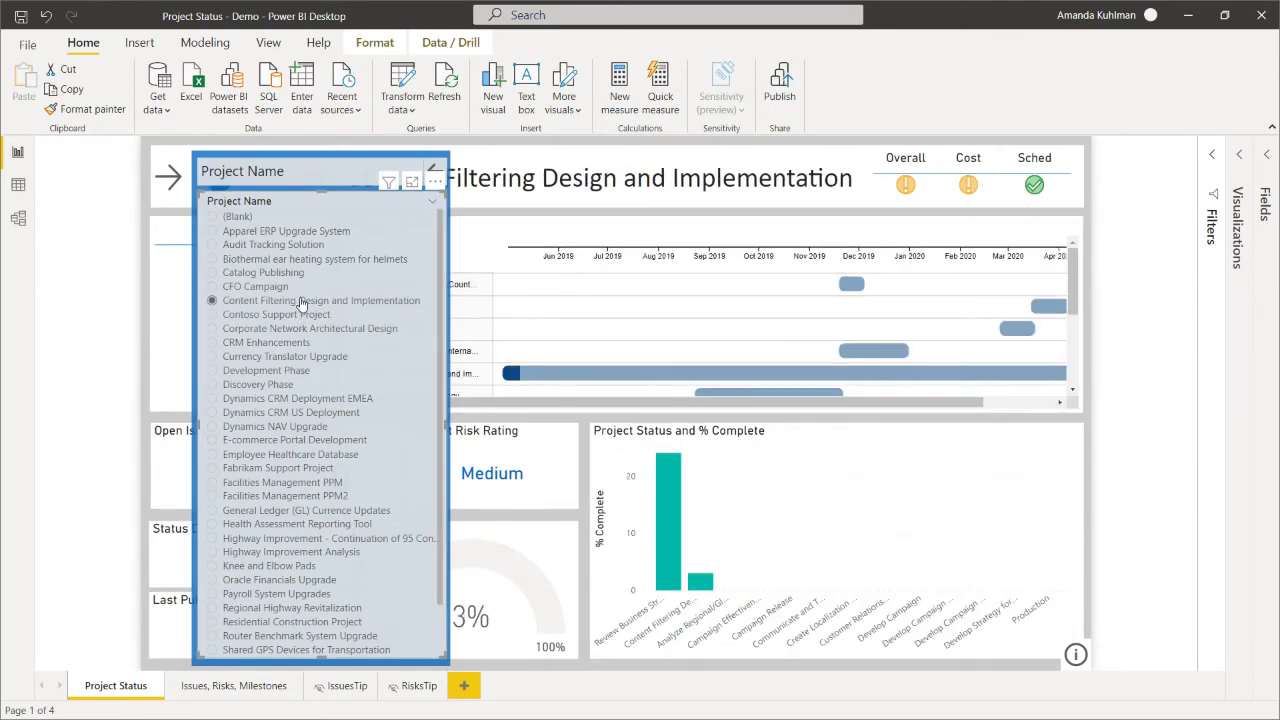
pyautogui.click(436, 166)
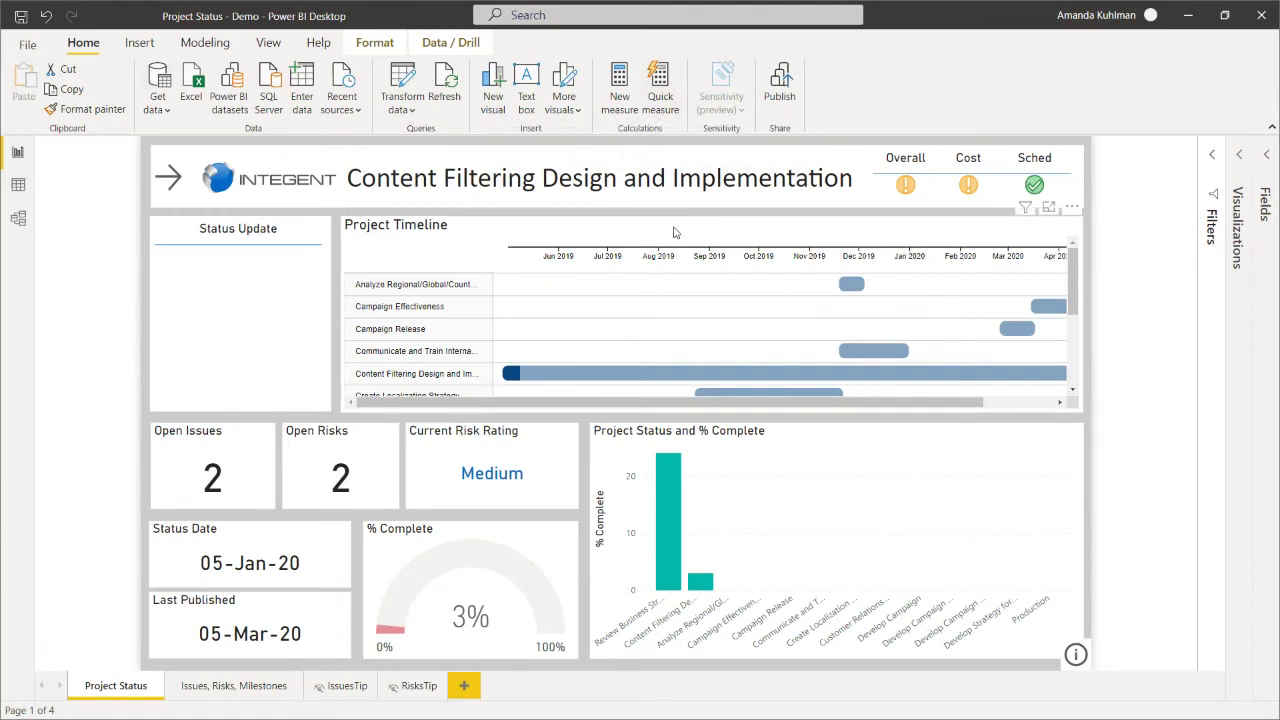
pyautogui.click(530, 272)
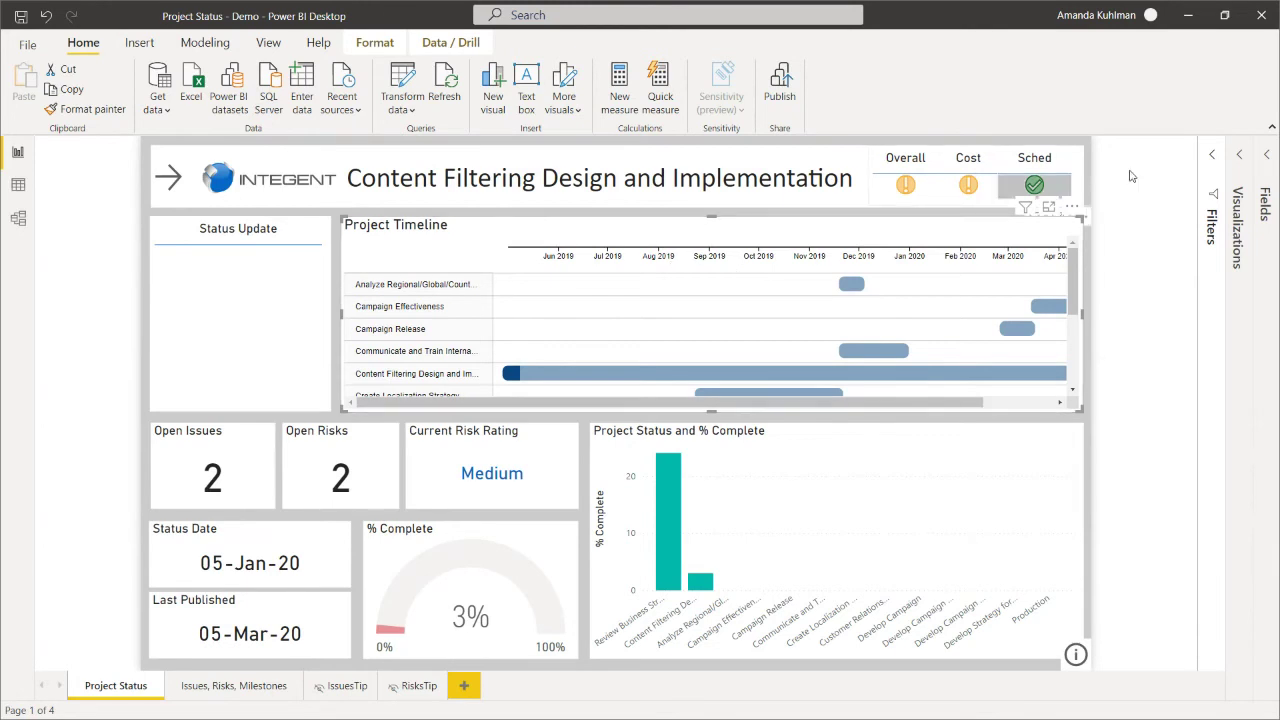
# Show the visual settings pane and inspect the fields behind the Project Timeline, the Project Status and % Complete chart, and the KPI table.
pyautogui.click(1240, 158)
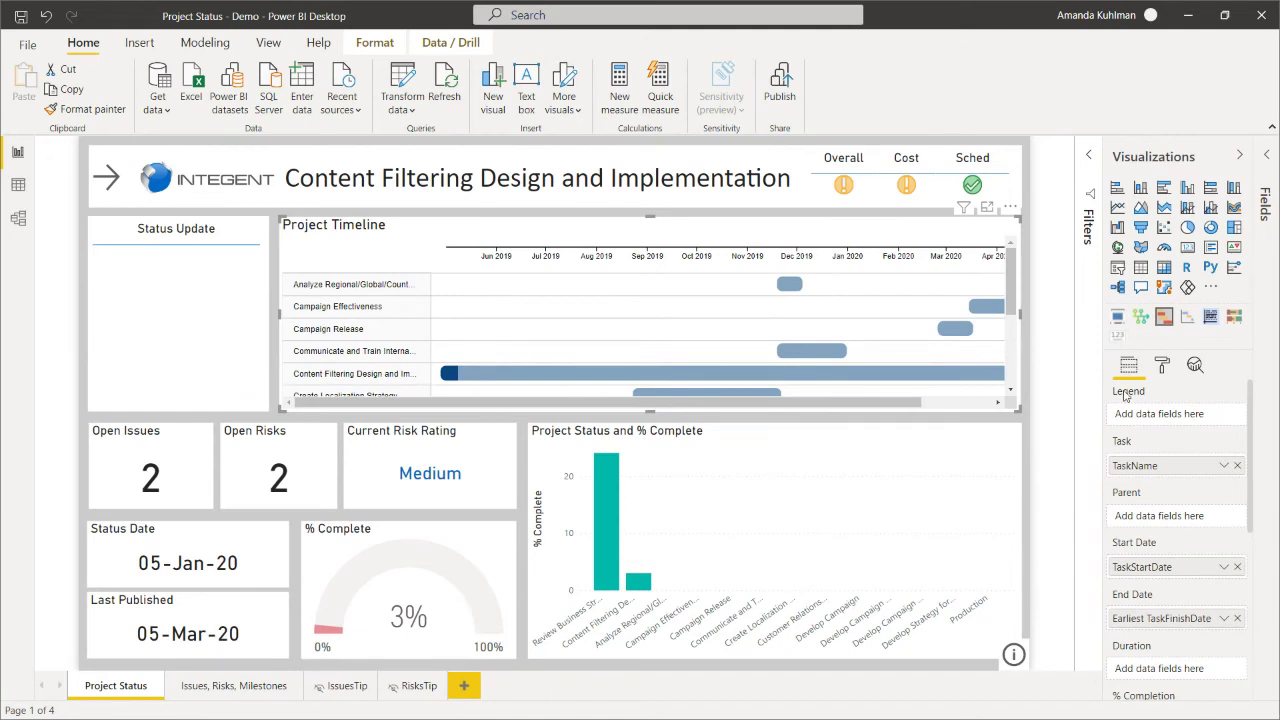
pyautogui.click(745, 436)
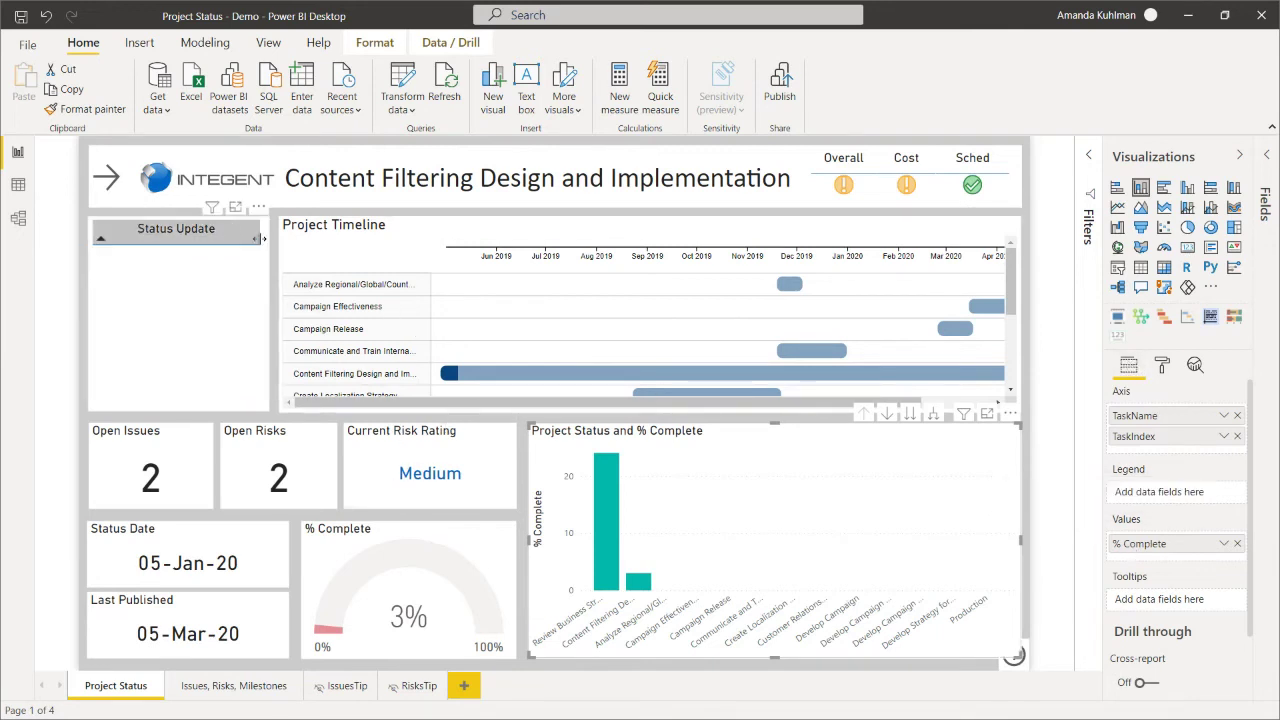
pyautogui.click(869, 152)
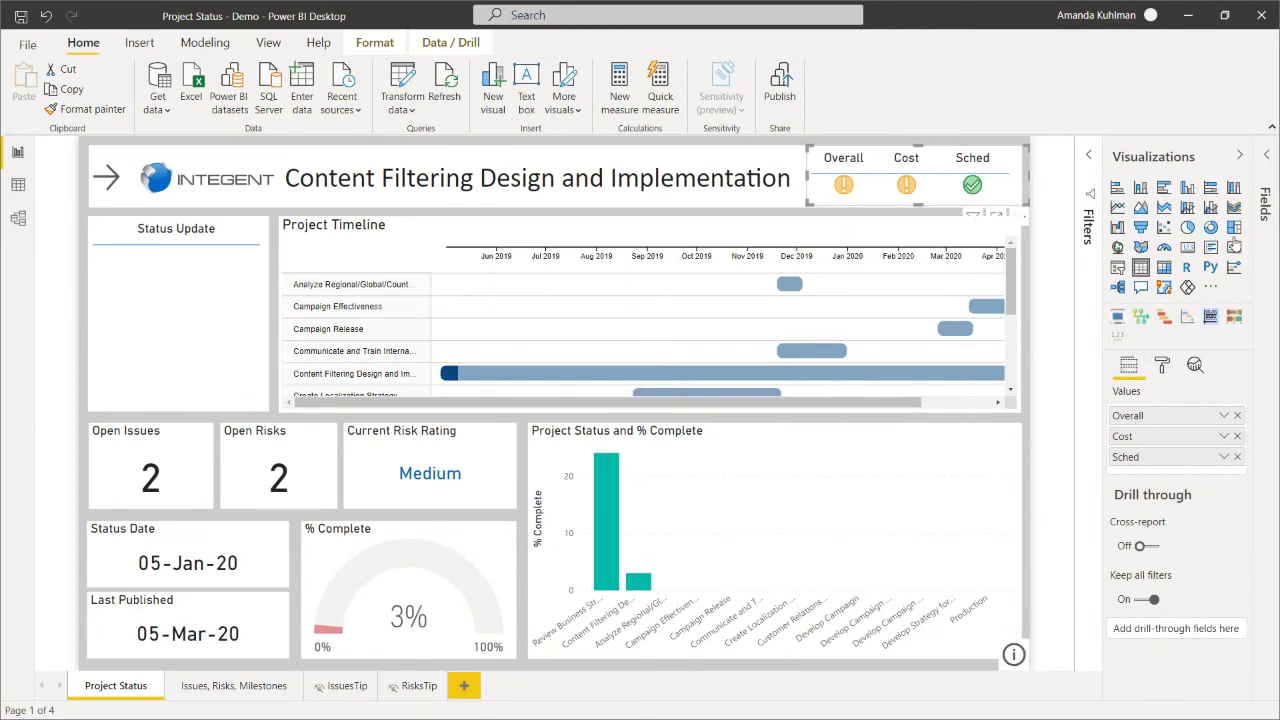
# Show the model's field list and check which tables feed the KPI table, % Complete chart, Current Risk Rating card and % Complete gauge.
pyautogui.click(1270, 158)
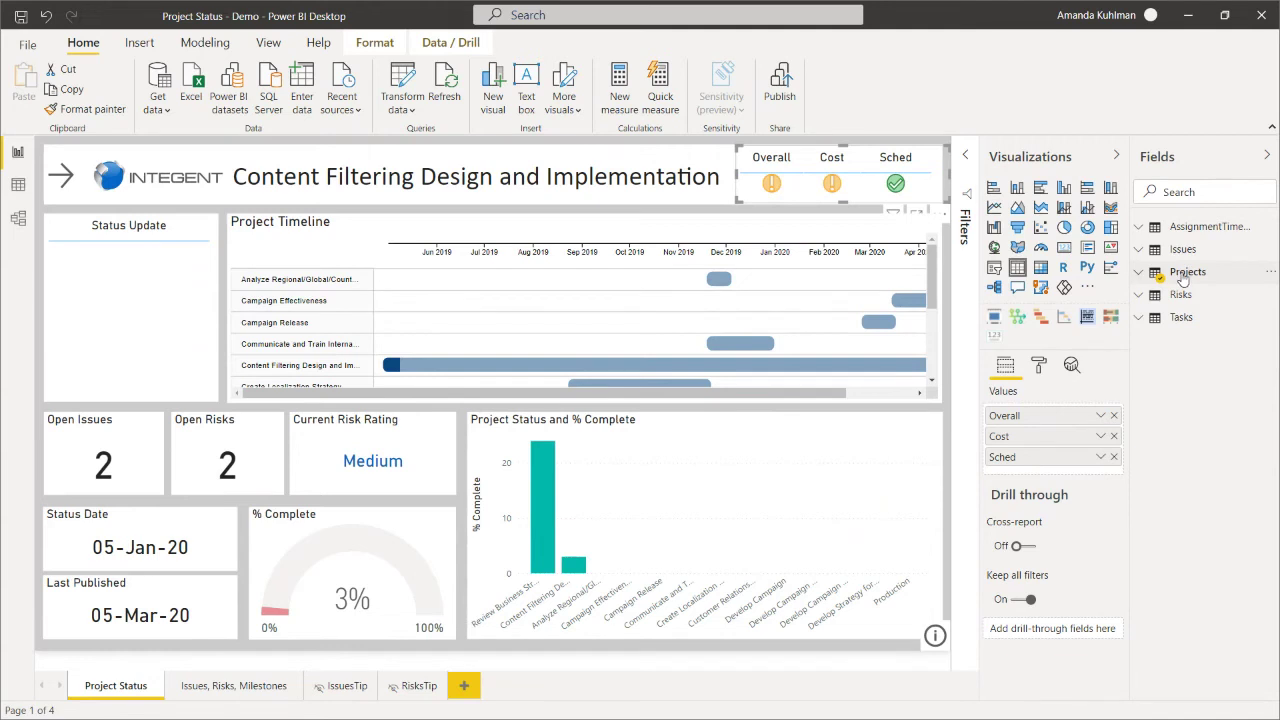
pyautogui.moveTo(1183, 282)
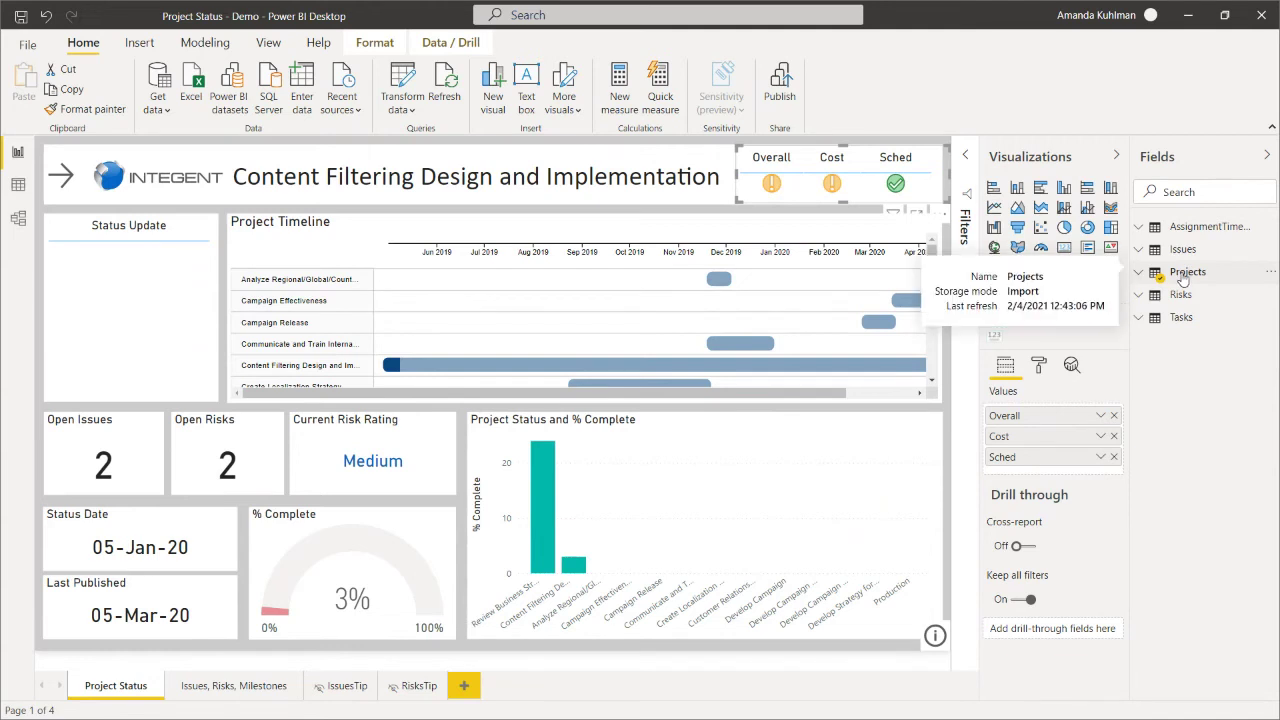
pyautogui.click(812, 440)
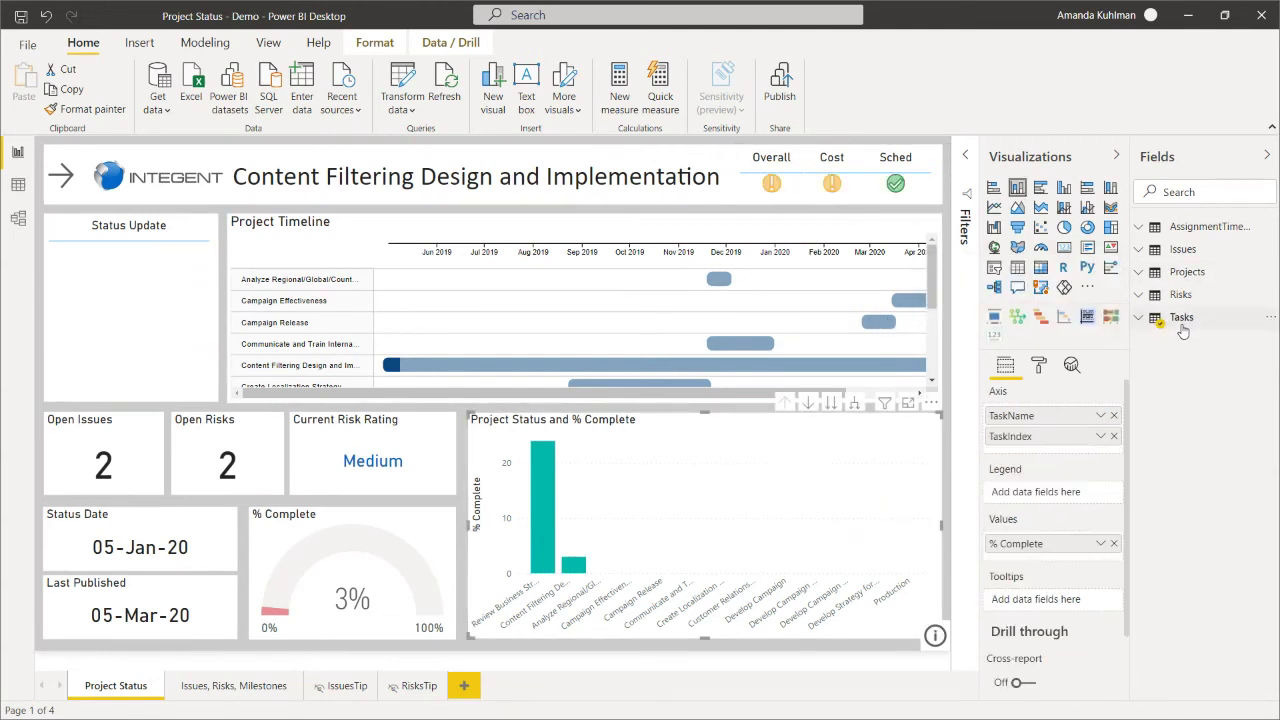
pyautogui.moveTo(1181, 331)
pyautogui.click(369, 448)
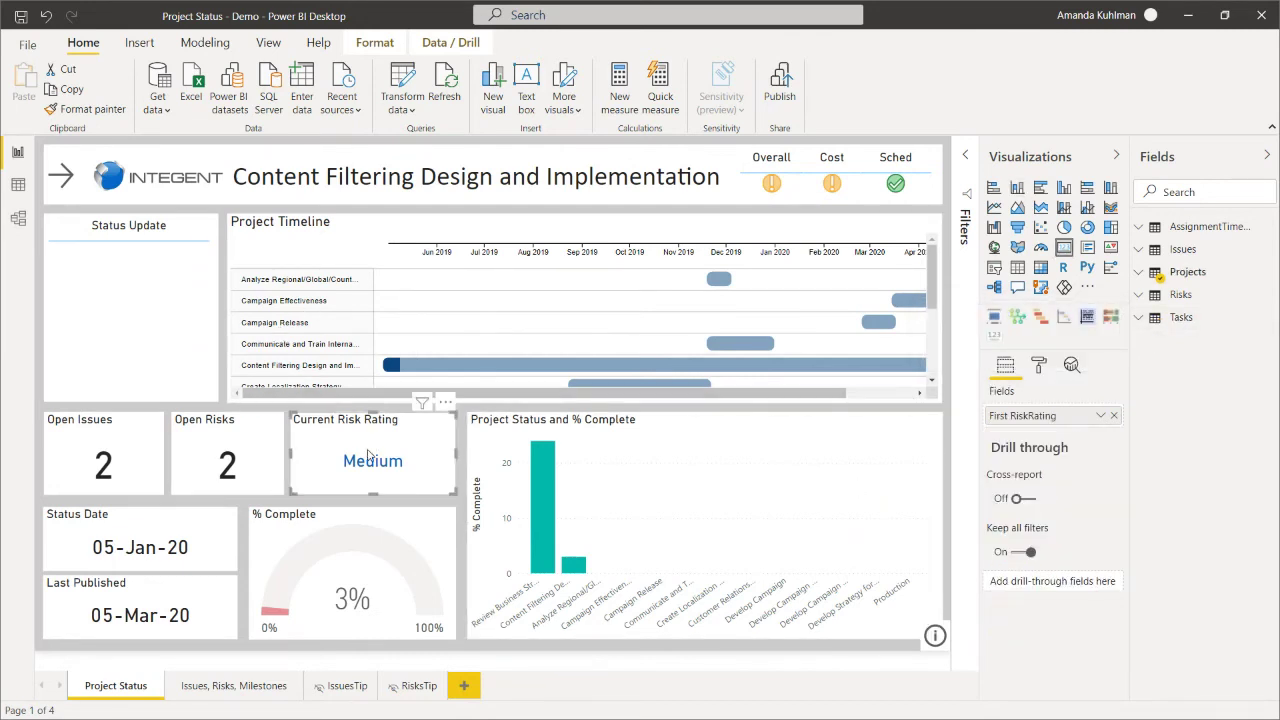
pyautogui.click(359, 543)
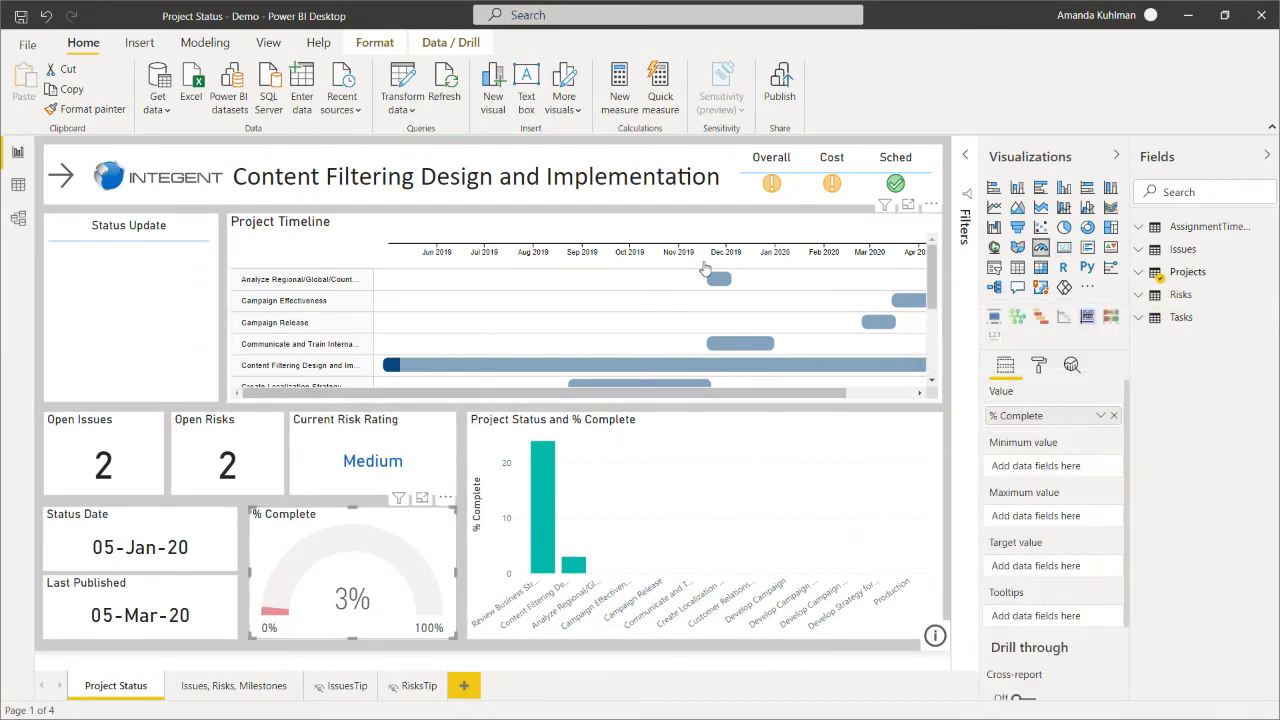
pyautogui.click(740, 195)
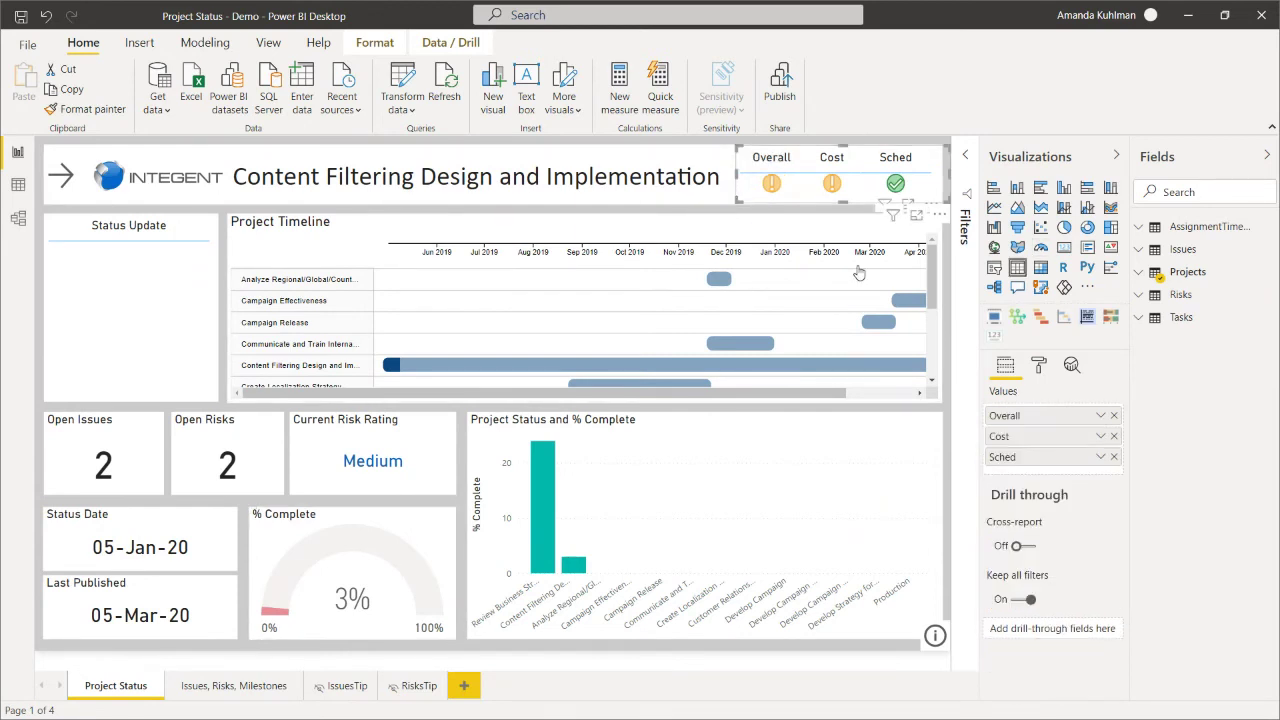
# Examine the column header formatting of the Overall, Cost and Sched KPI table, and collapse that section again.
pyautogui.click(1041, 367)
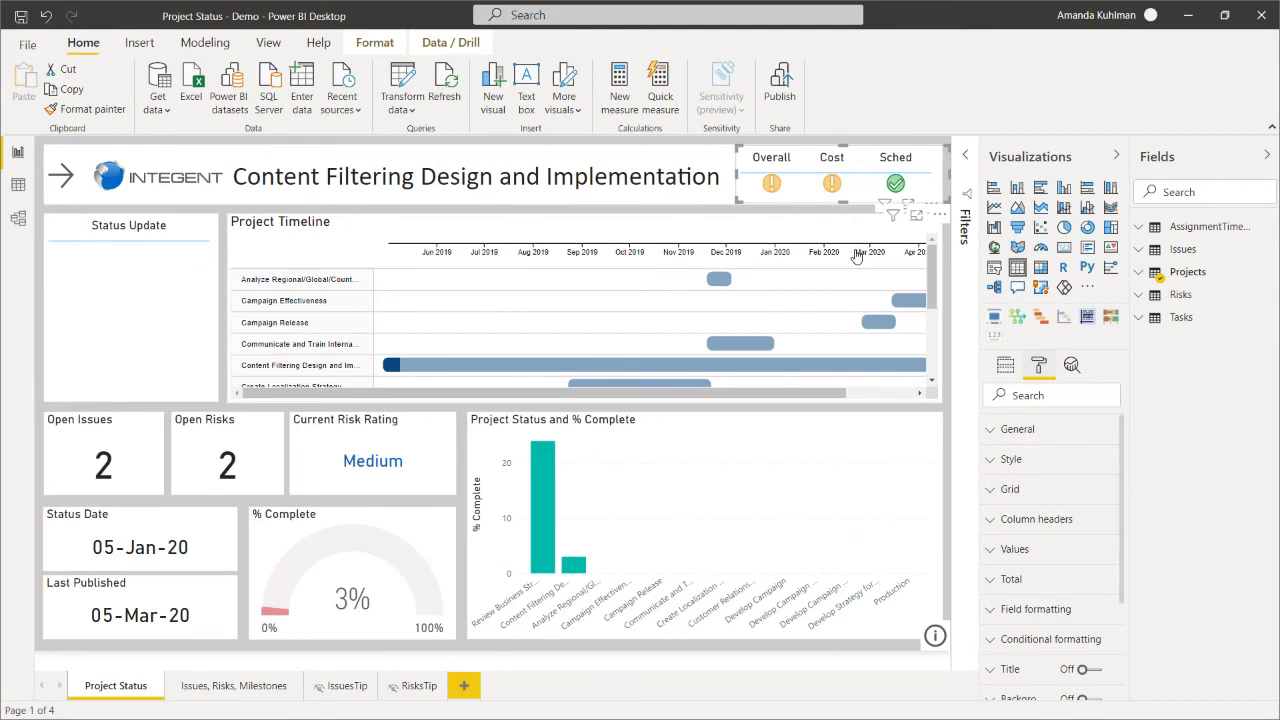
pyautogui.click(780, 167)
pyautogui.click(989, 527)
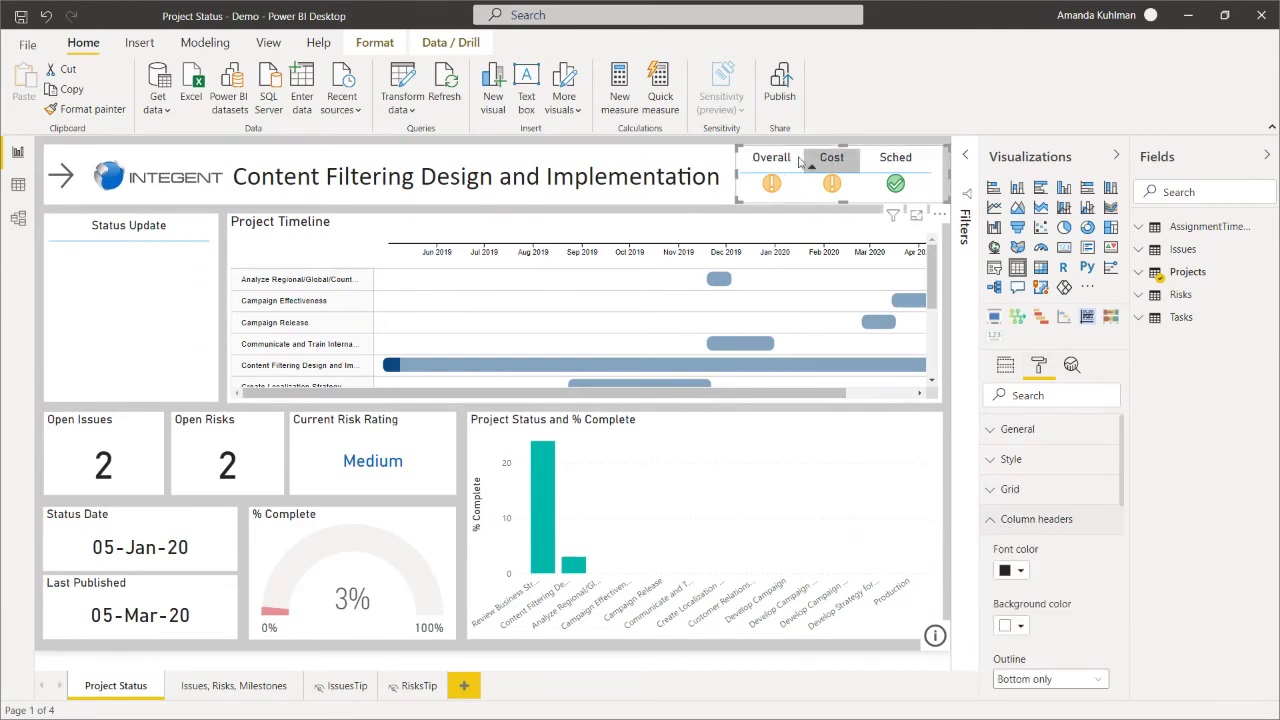
pyautogui.moveTo(893, 180)
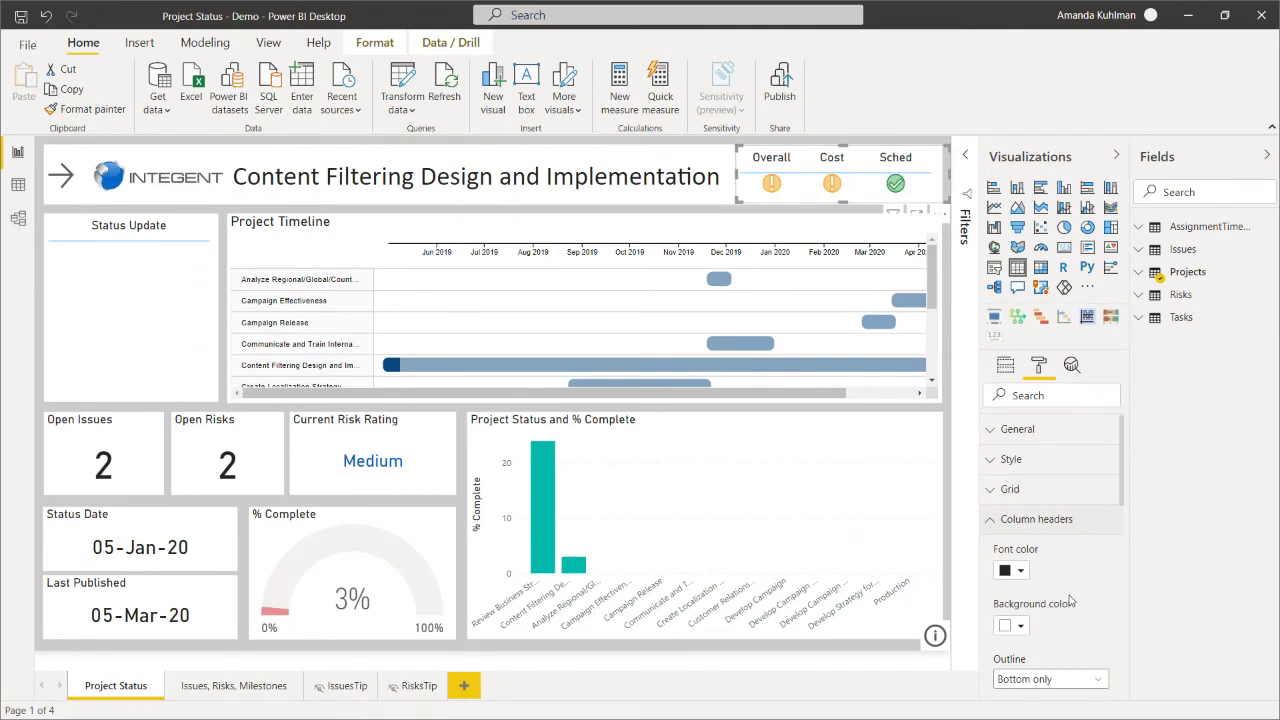
pyautogui.scroll(-1, 996, 527)
pyautogui.click(990, 440)
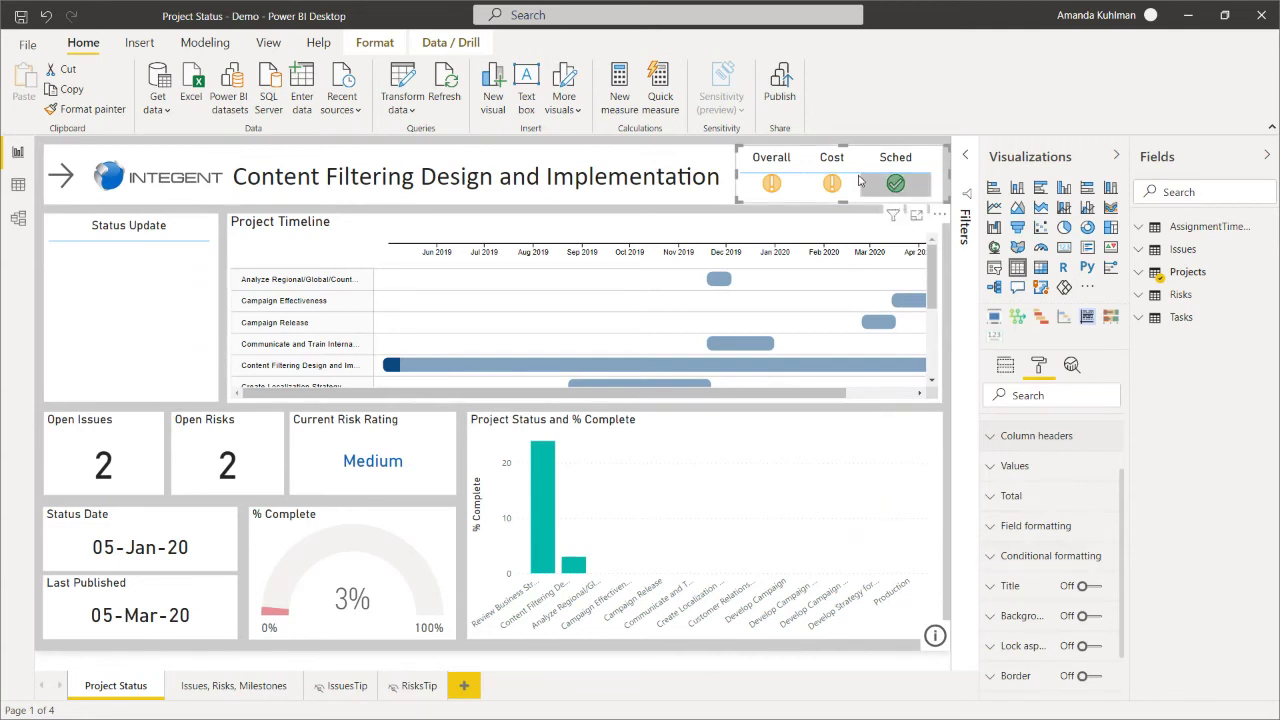
# Open the advanced icon rules in the KPI table's conditional formatting for the Cost column.
pyautogui.click(994, 557)
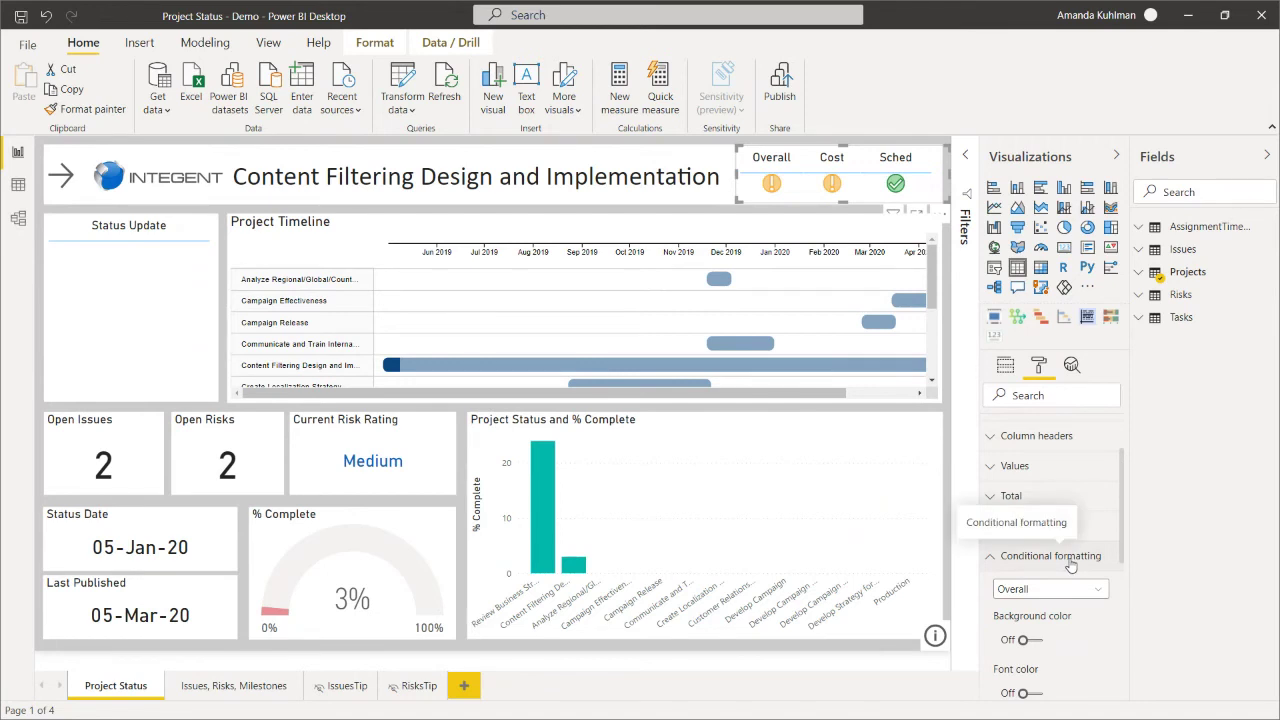
pyautogui.click(1096, 591)
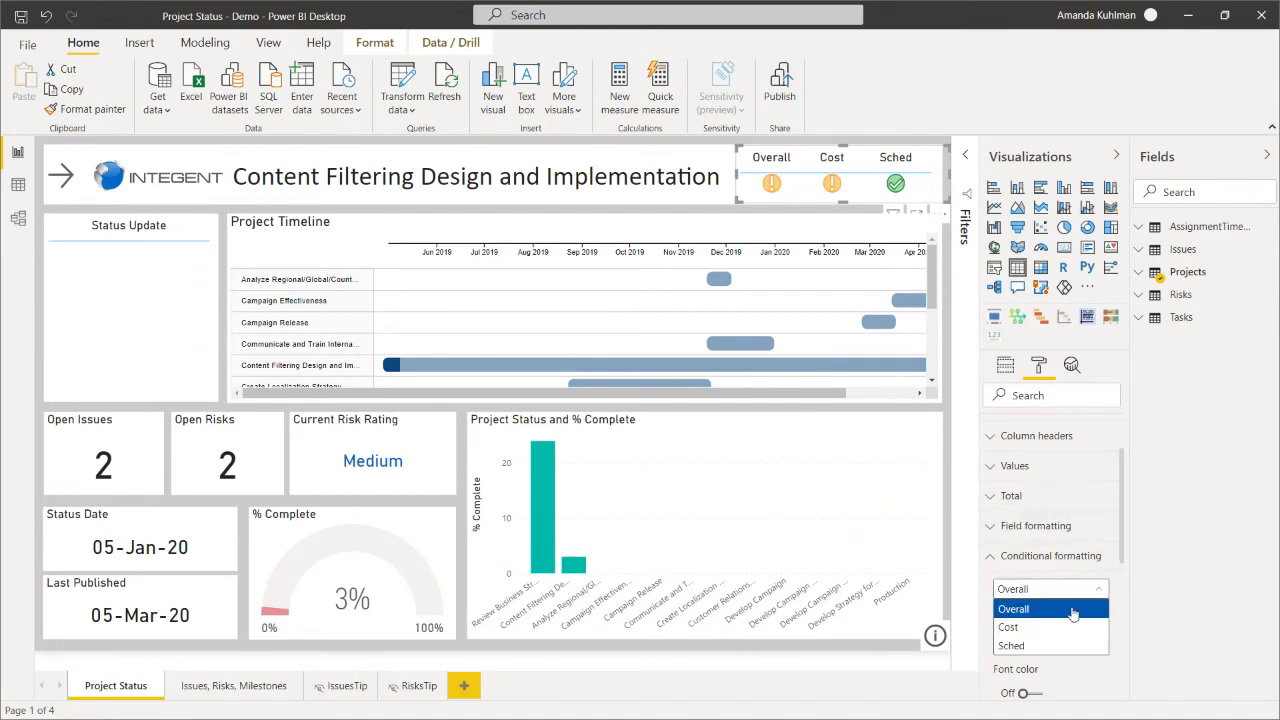
pyautogui.click(1060, 627)
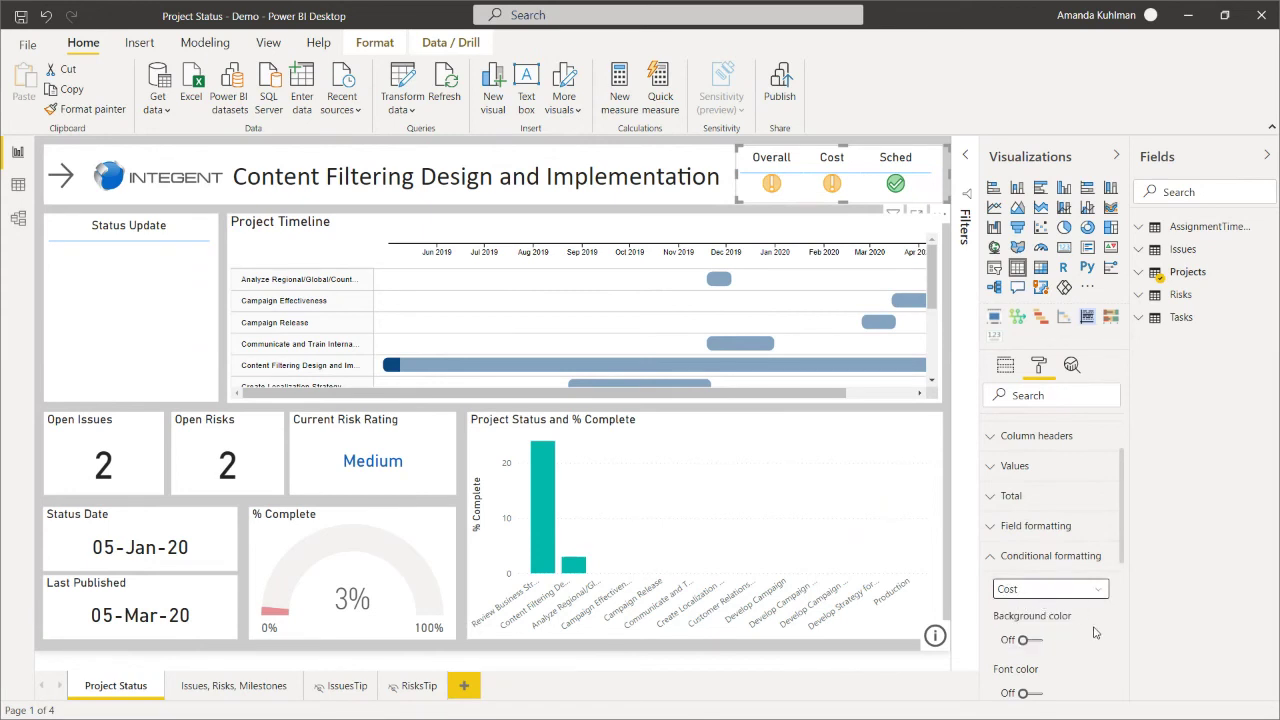
pyautogui.scroll(-2, 1065, 609)
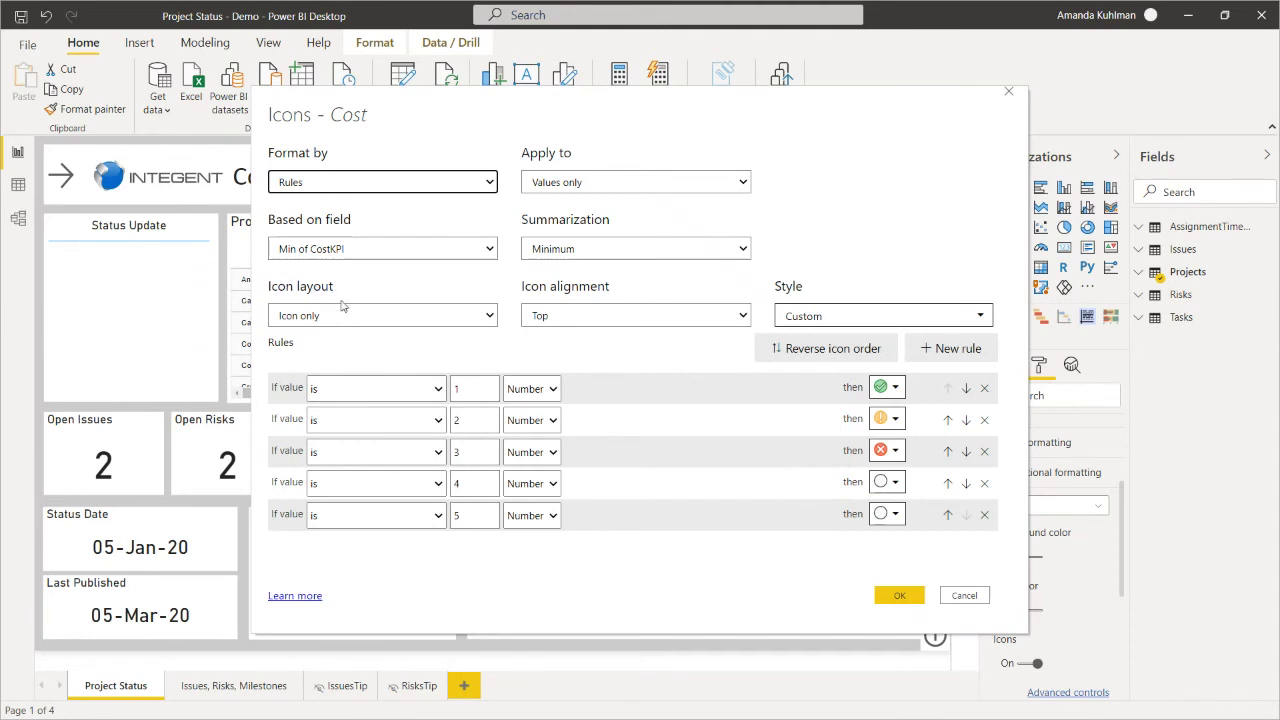
# Review the icon layout options for the Cost rules, cancel the icon settings, and dismiss the pending query changes notice.
pyautogui.click(488, 316)
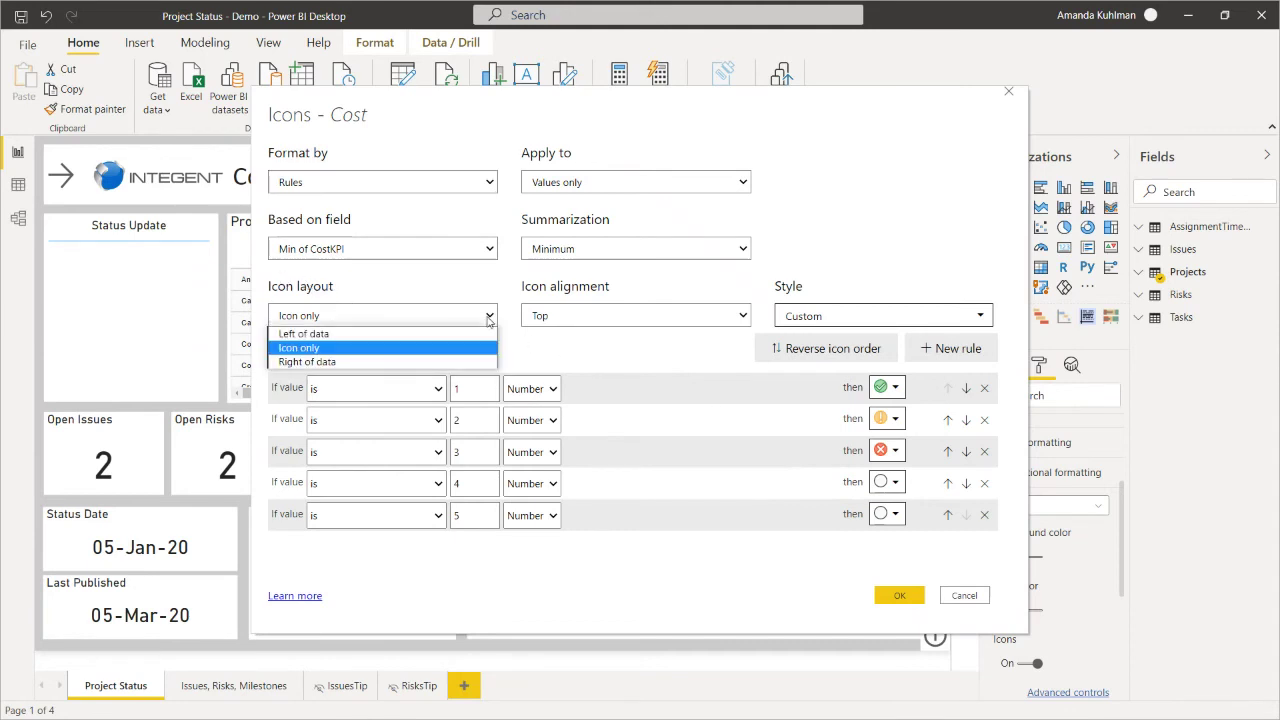
pyautogui.click(361, 347)
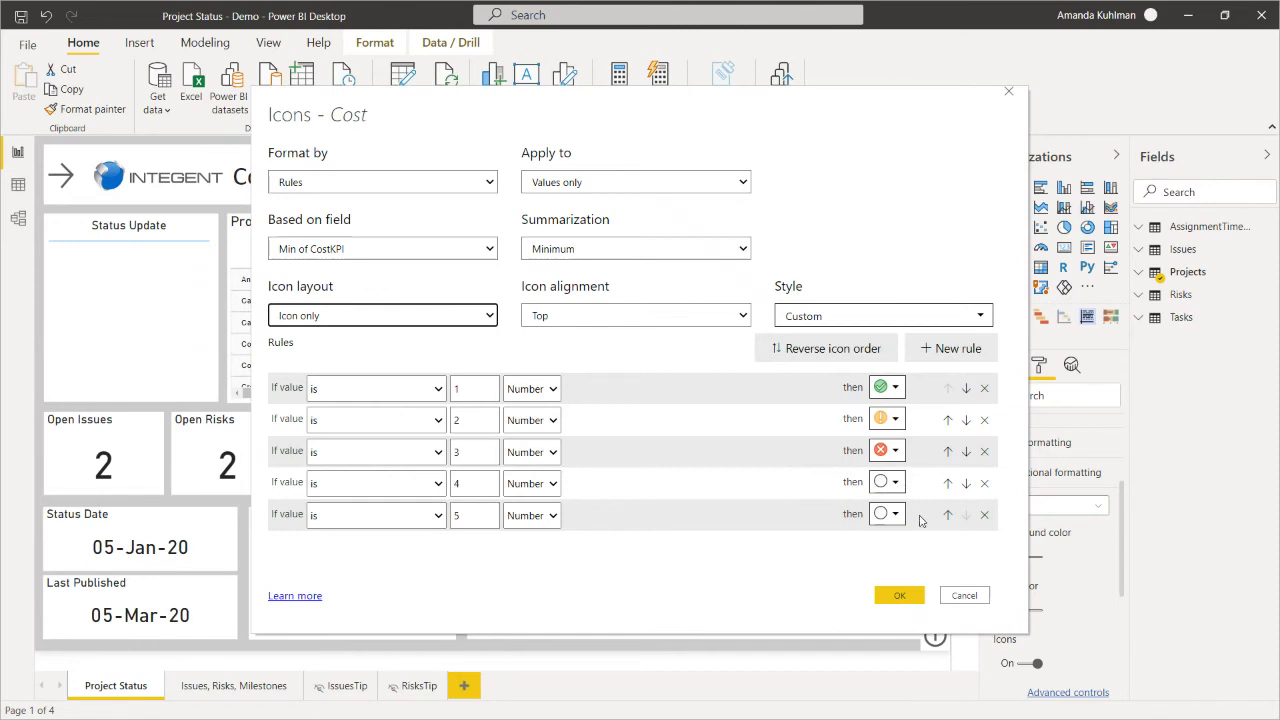
pyautogui.click(964, 596)
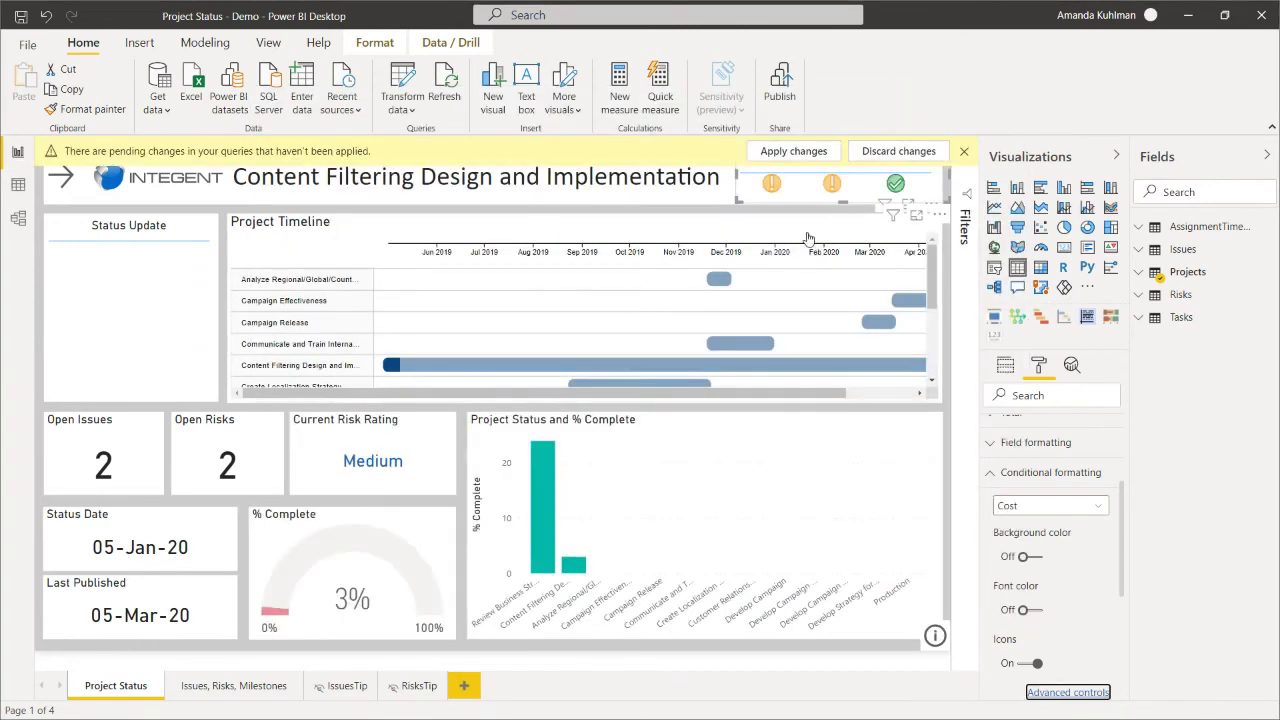
pyautogui.click(964, 154)
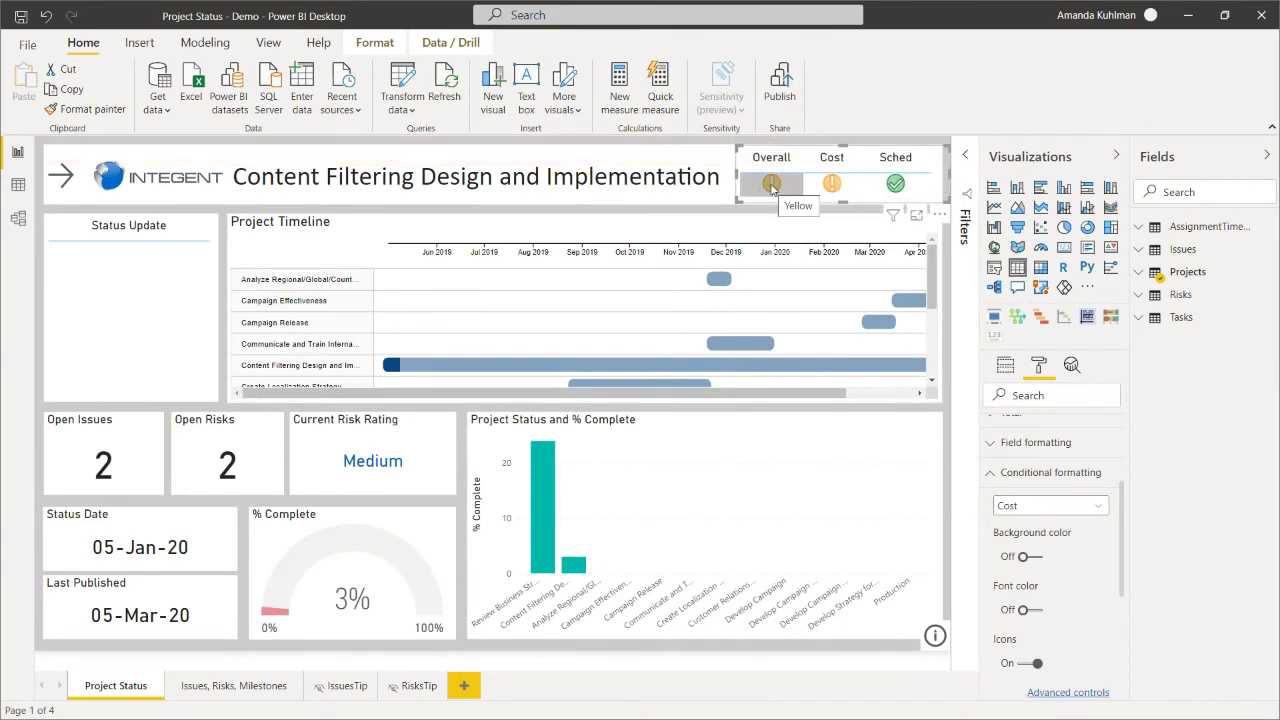
pyautogui.moveTo(828, 191)
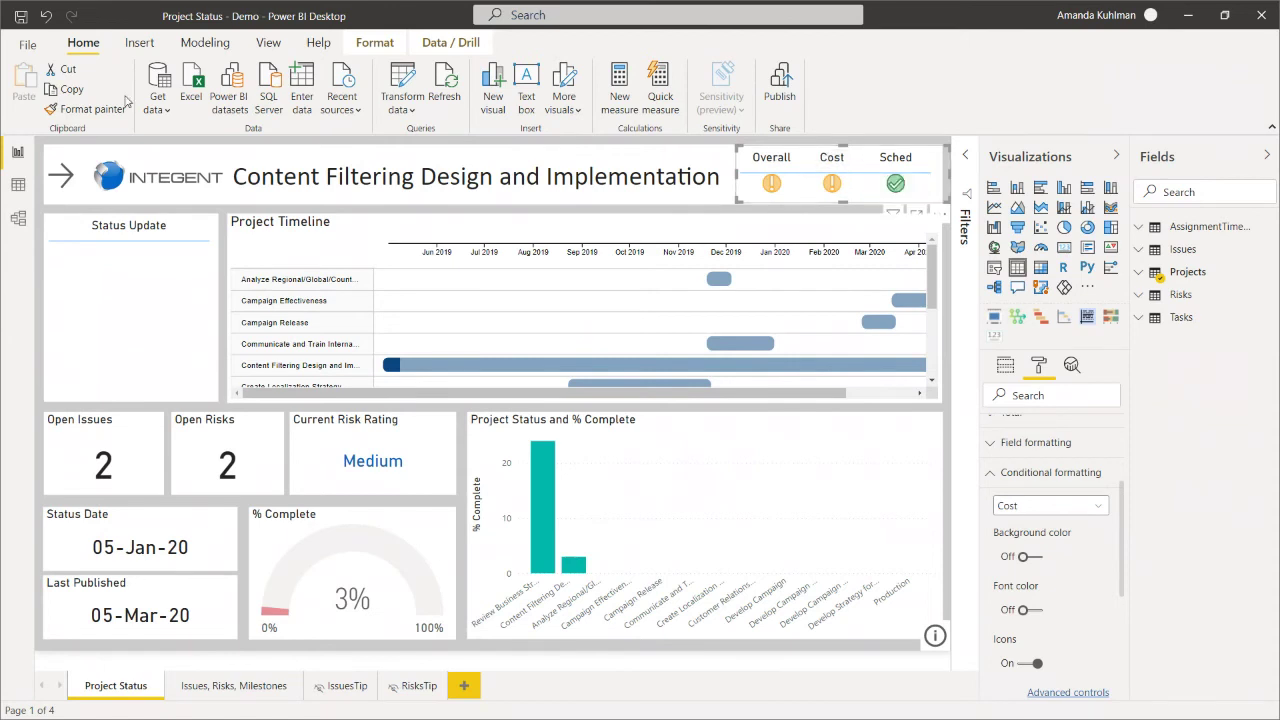
# Go to the Issues, Risks, Milestones page, dismiss the notice, and inspect the fields of the All, On Schedule and Late Milestones cards.
pyautogui.click(229, 686)
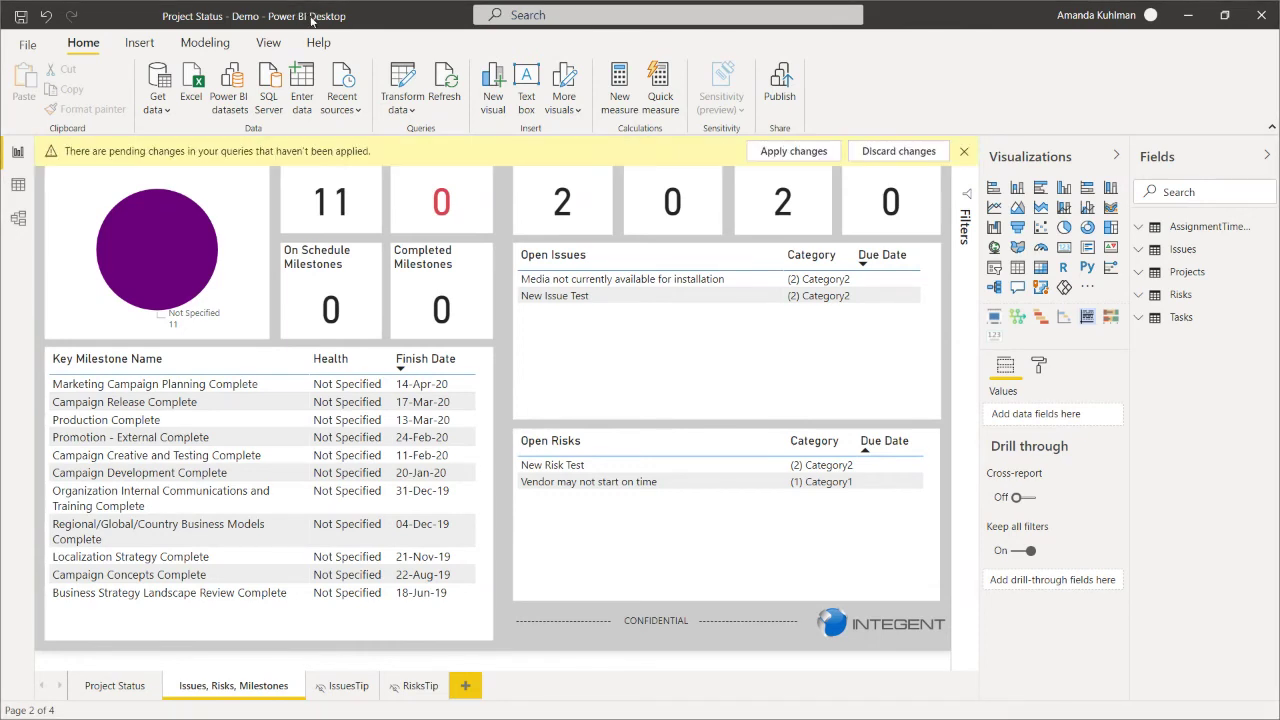
pyautogui.click(963, 151)
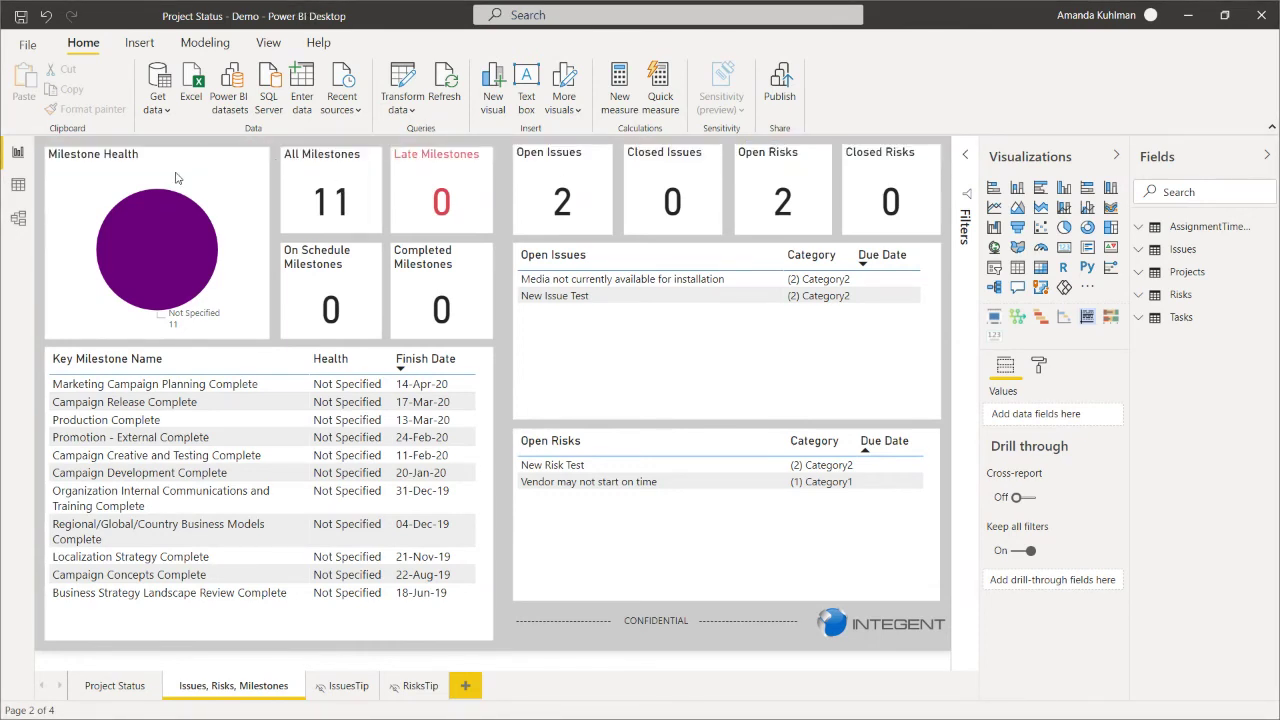
pyautogui.click(338, 200)
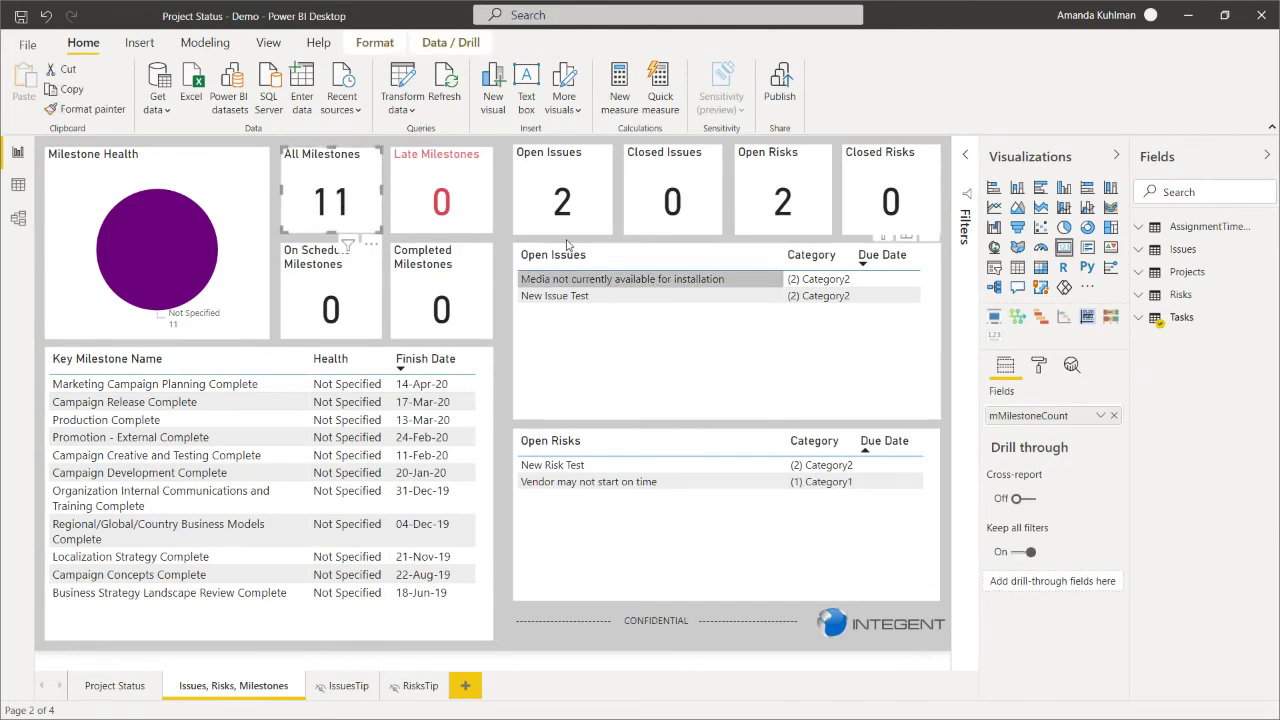
pyautogui.click(340, 290)
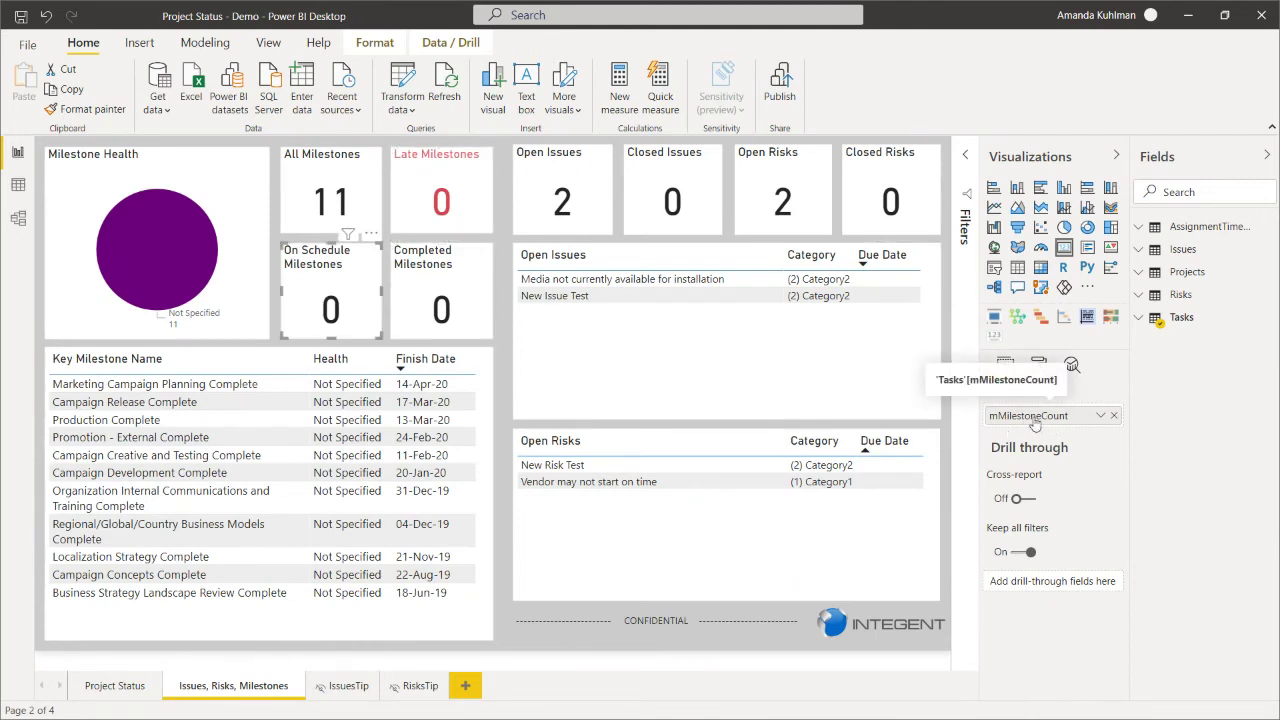
pyautogui.click(437, 195)
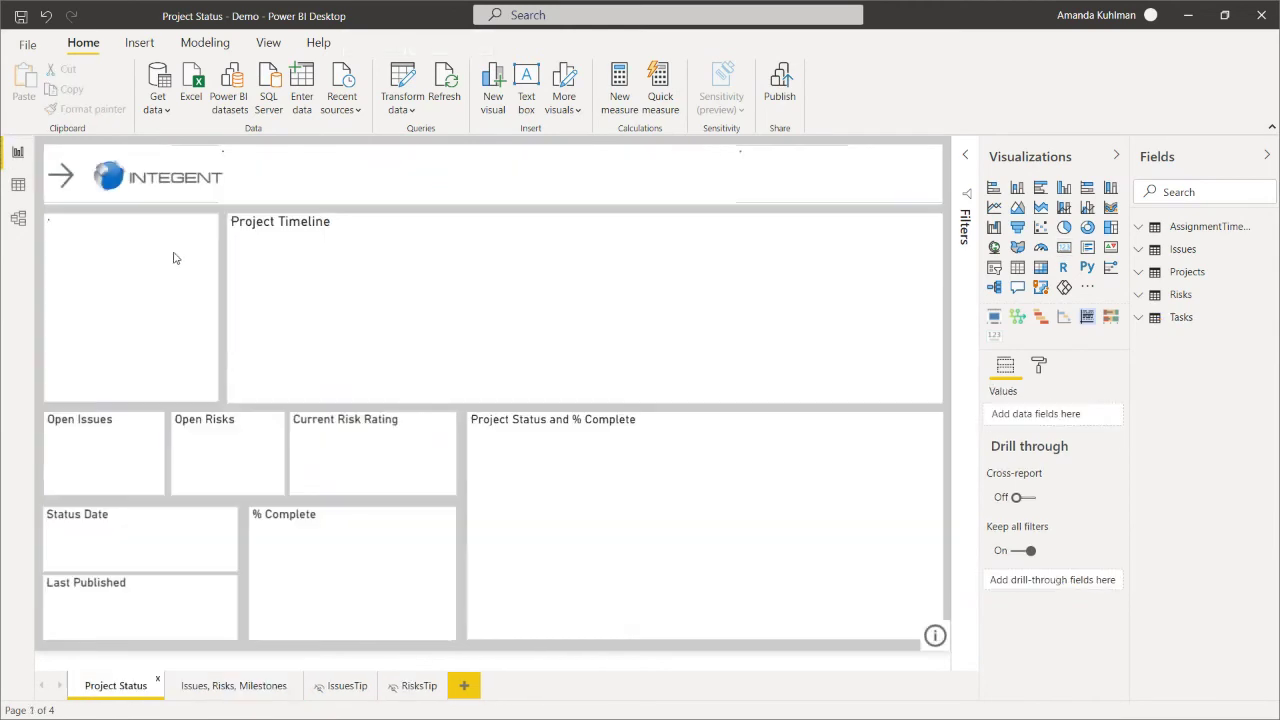
# Filter the report to the Apparel ERP Upgrade System project, and check the On Schedule Milestones card on the Issues, Risks, Milestones page.
pyautogui.keyDown('ctrl'); pyautogui.click(60, 175); pyautogui.keyUp('ctrl')
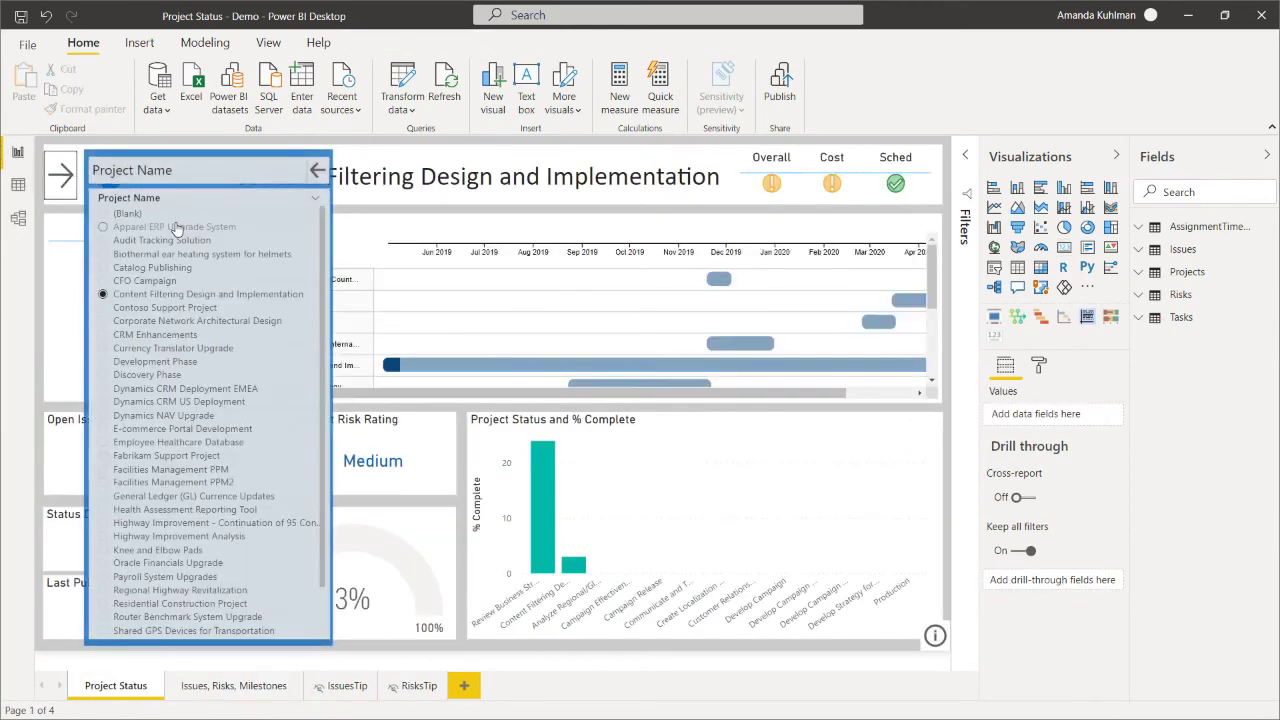
pyautogui.click(172, 227)
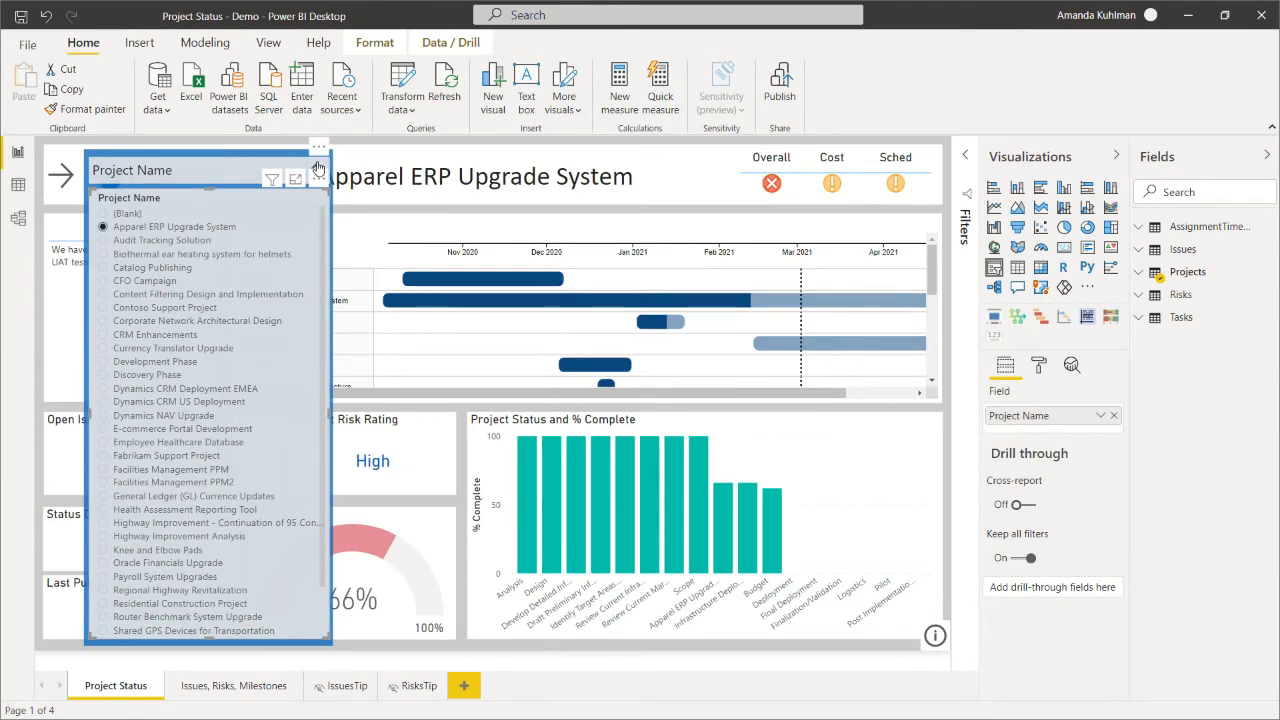
pyautogui.keyDown('ctrl'); pyautogui.click(317, 170); pyautogui.keyUp('ctrl')
pyautogui.click(225, 688)
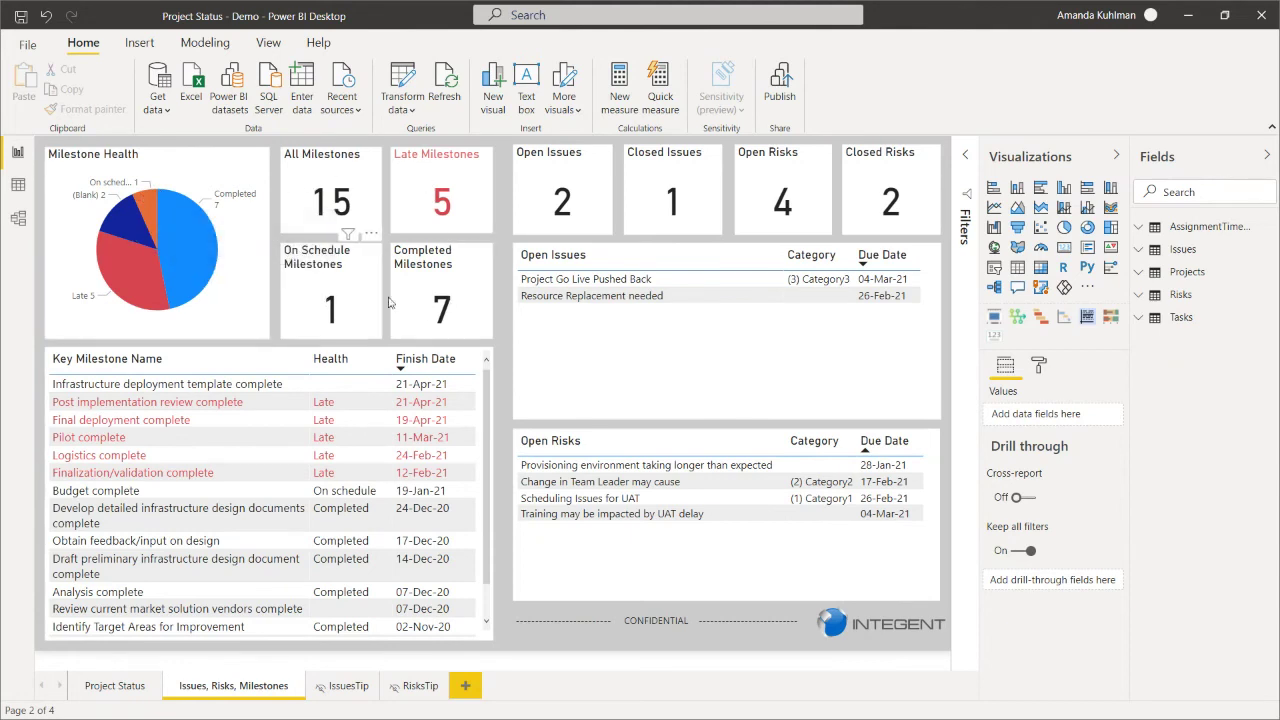
pyautogui.click(322, 297)
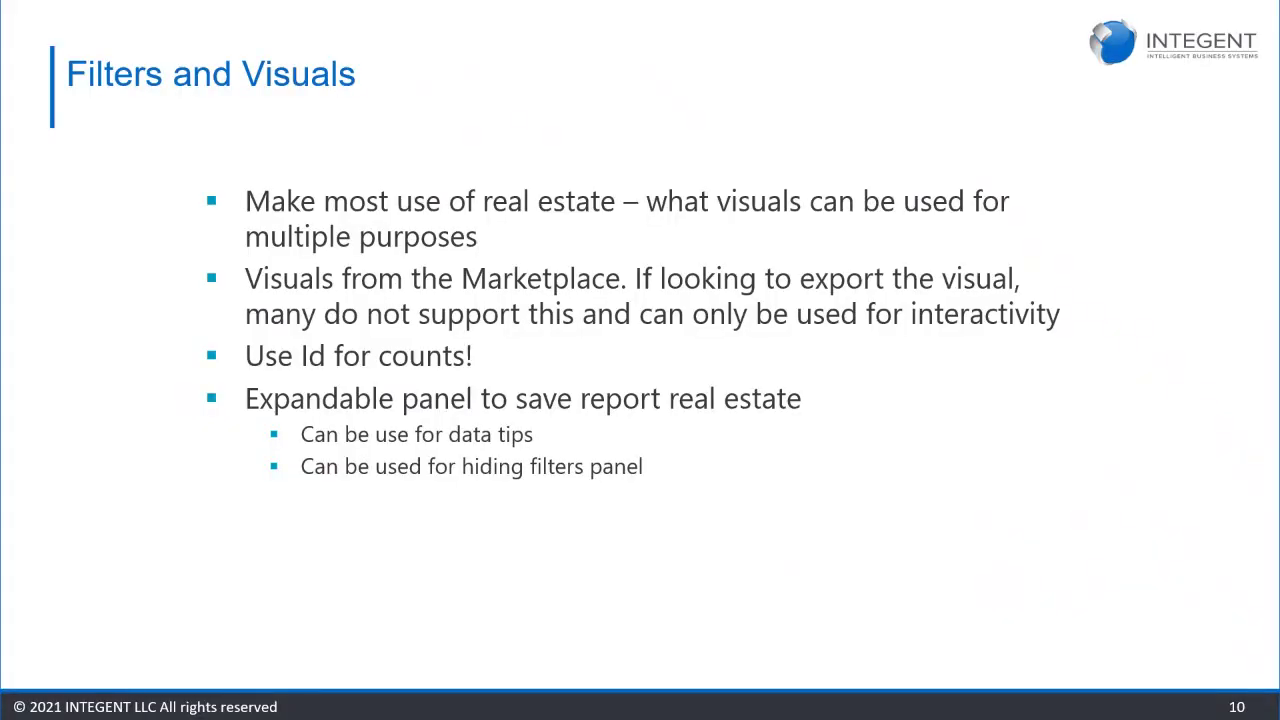
pyautogui.press('Right')
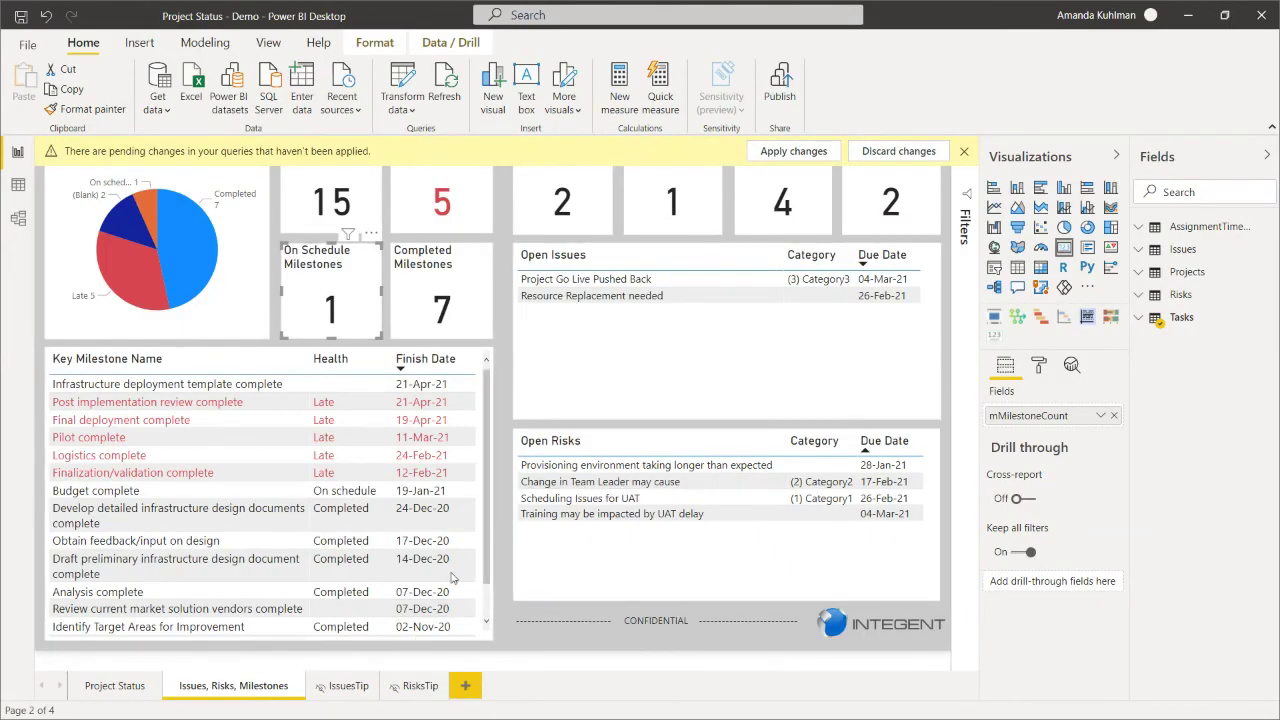
# Inspect the fields of the Key Milestone table and the Late Milestones card, dismissing the pending query changes notice.
pyautogui.click(488, 566)
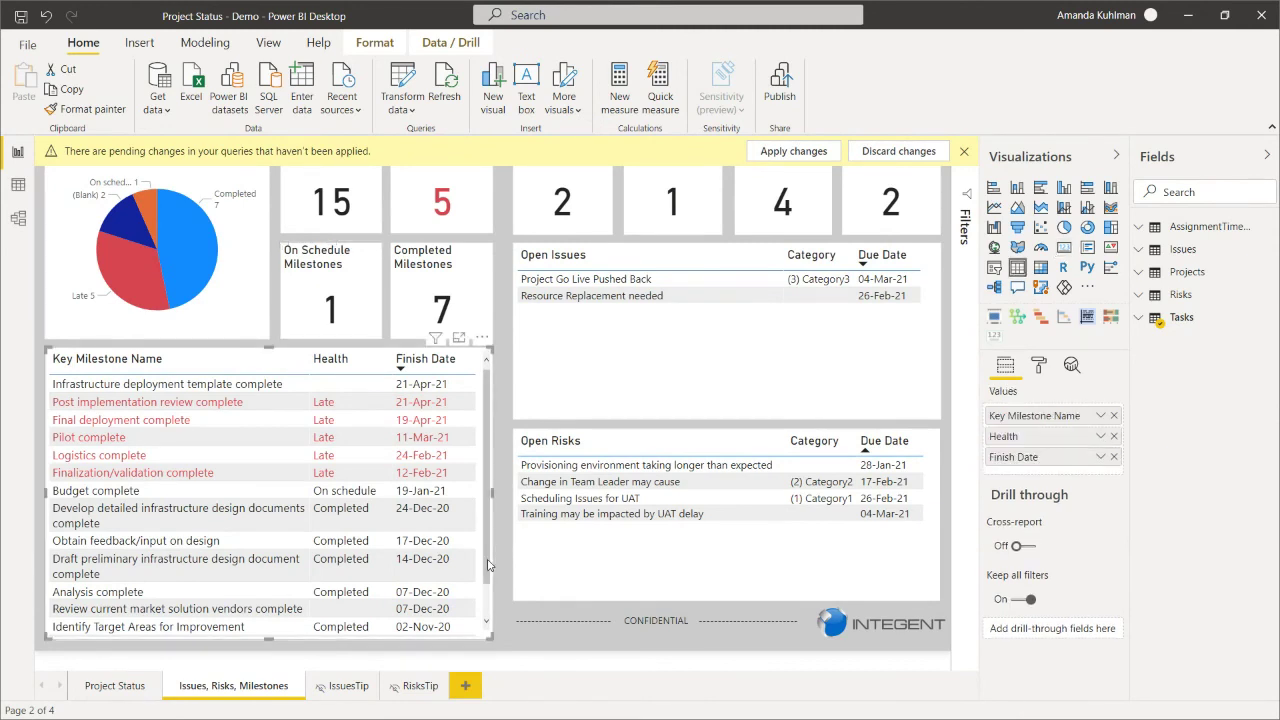
pyautogui.click(964, 152)
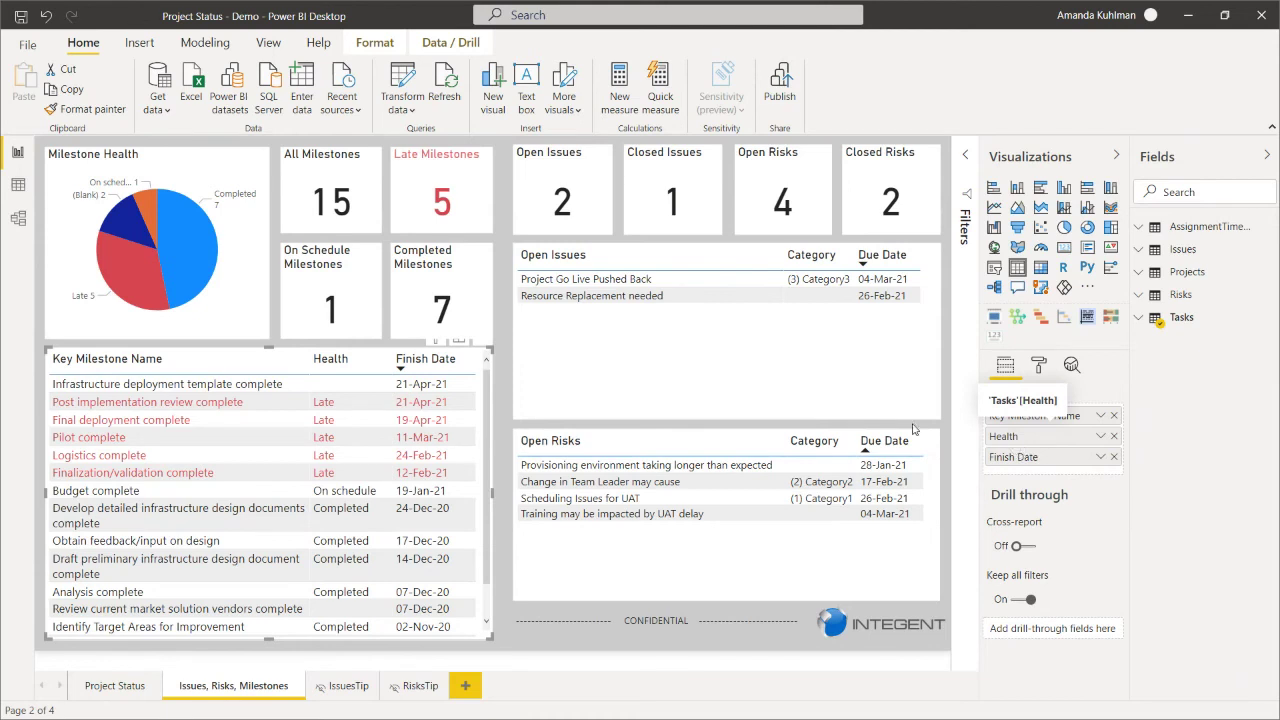
pyautogui.click(437, 205)
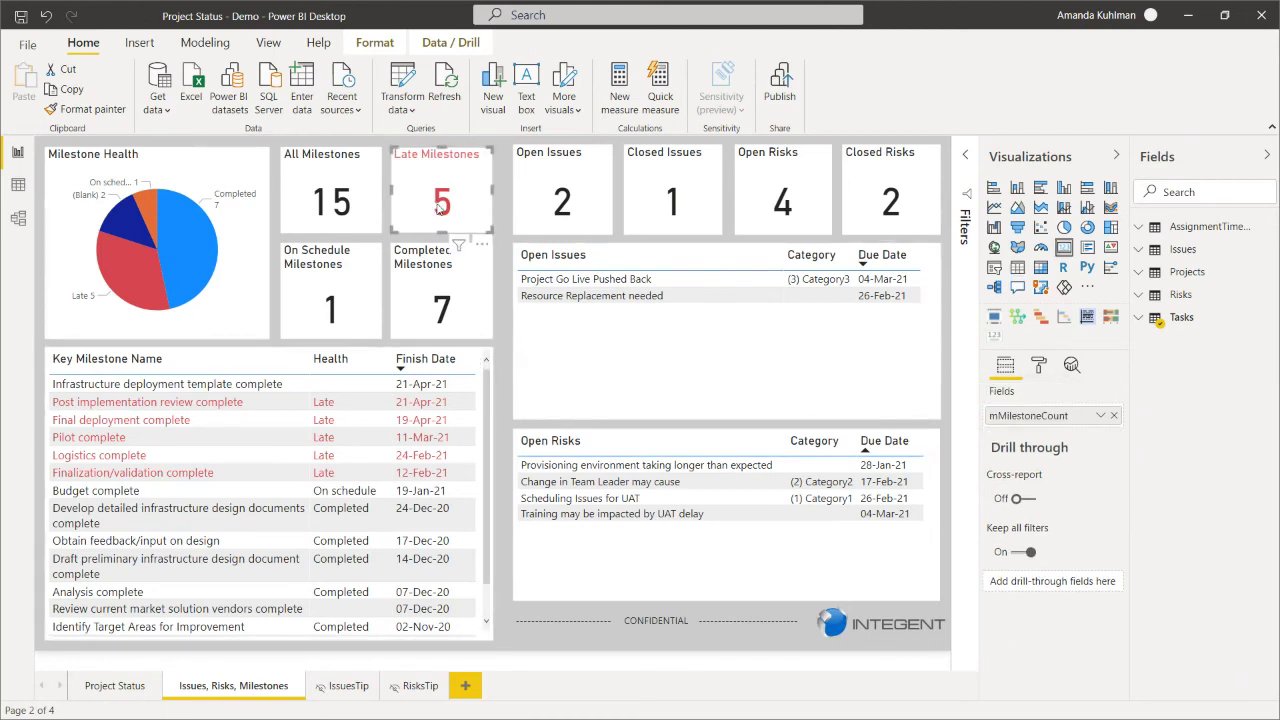
# Inspect the fields of the Closed Issues card and of the Open Risks card on the Project Status page.
pyautogui.click(660, 203)
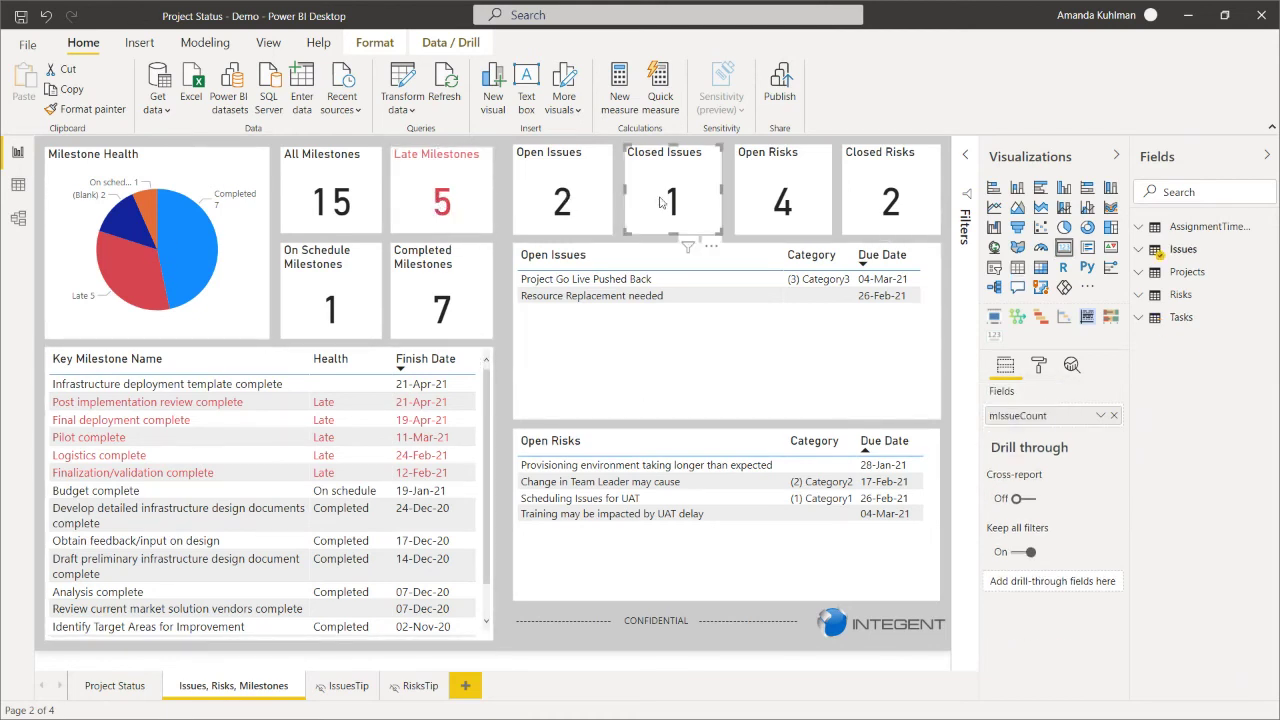
pyautogui.click(113, 686)
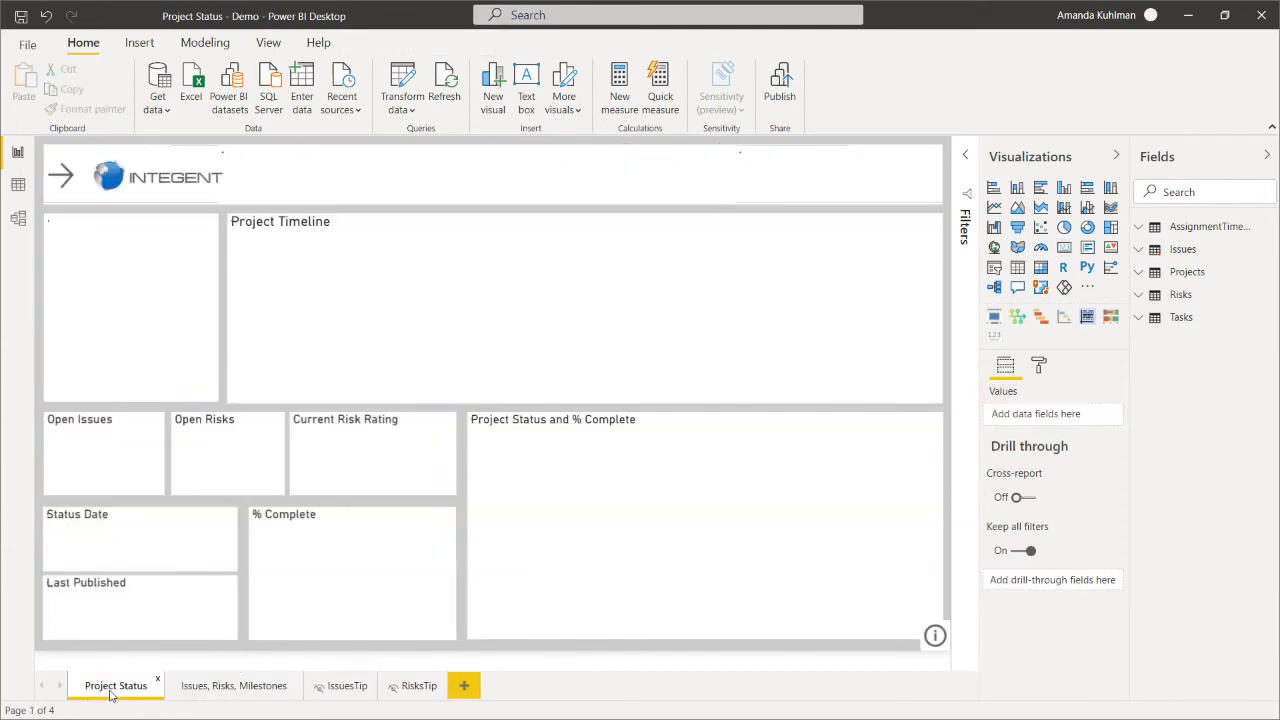
pyautogui.click(236, 483)
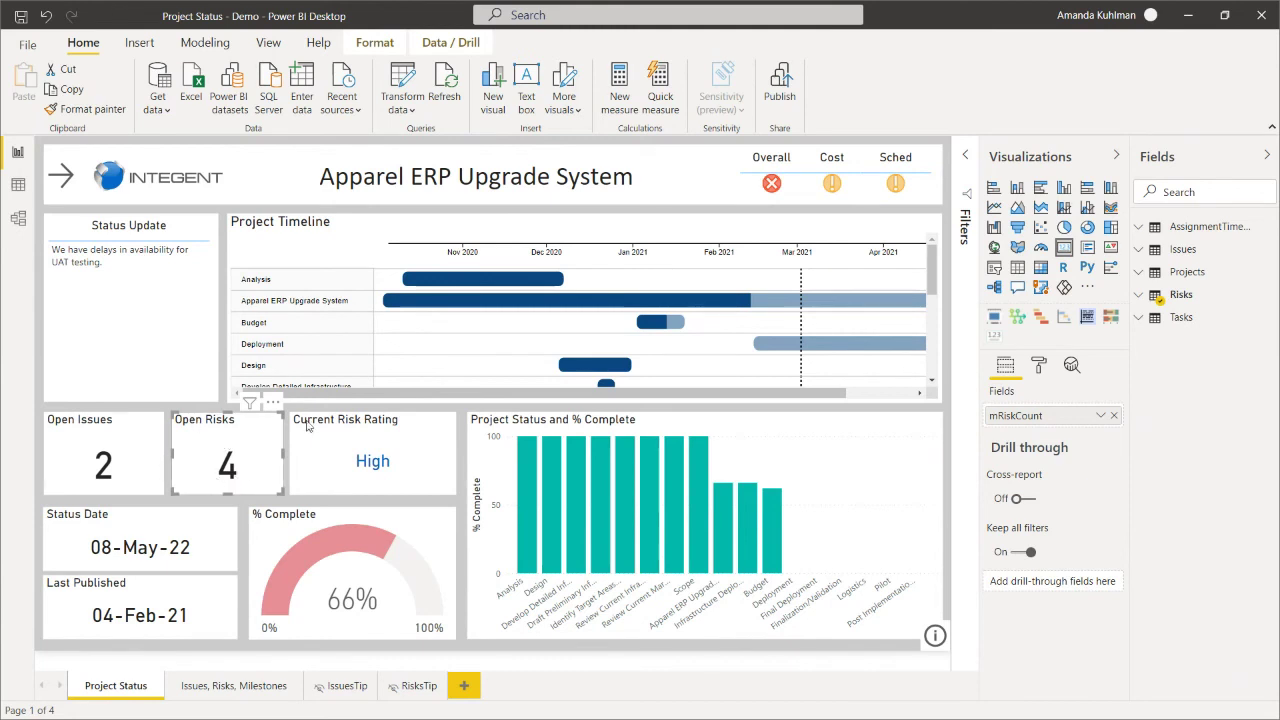
# Deselect the Open Risks card and display its report page tooltip.
pyautogui.click(248, 655)
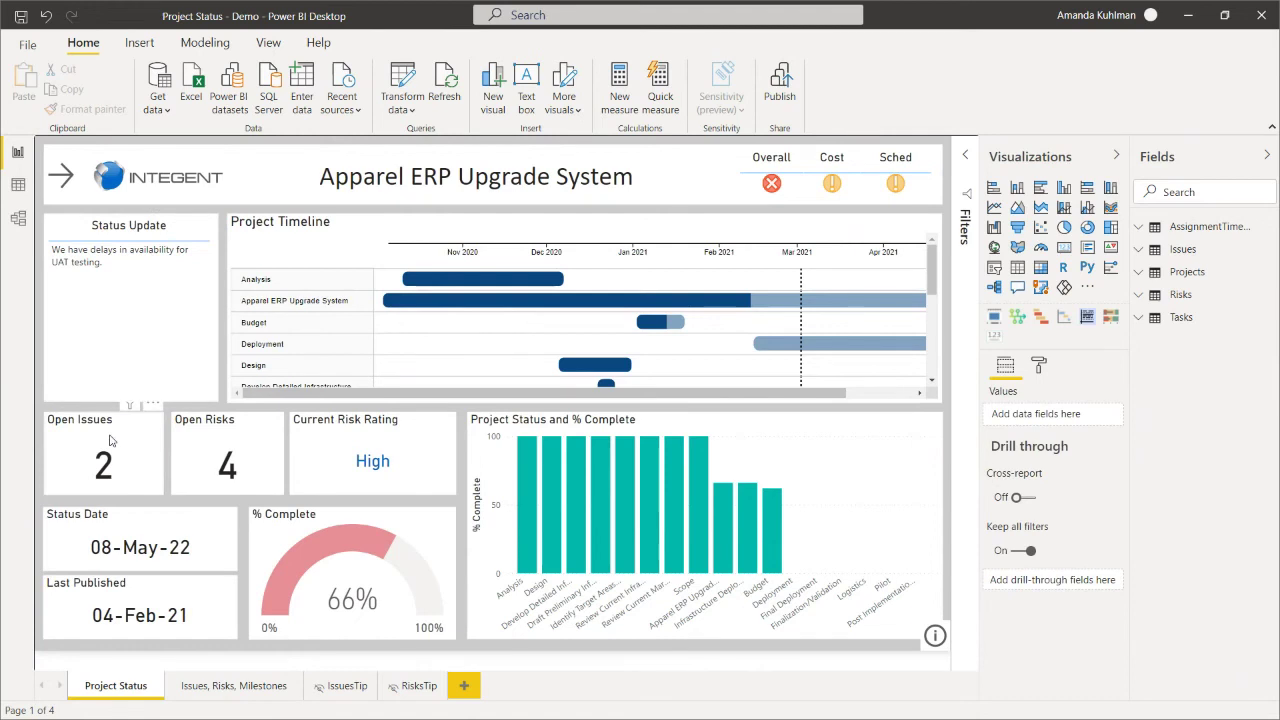
pyautogui.click(140, 405)
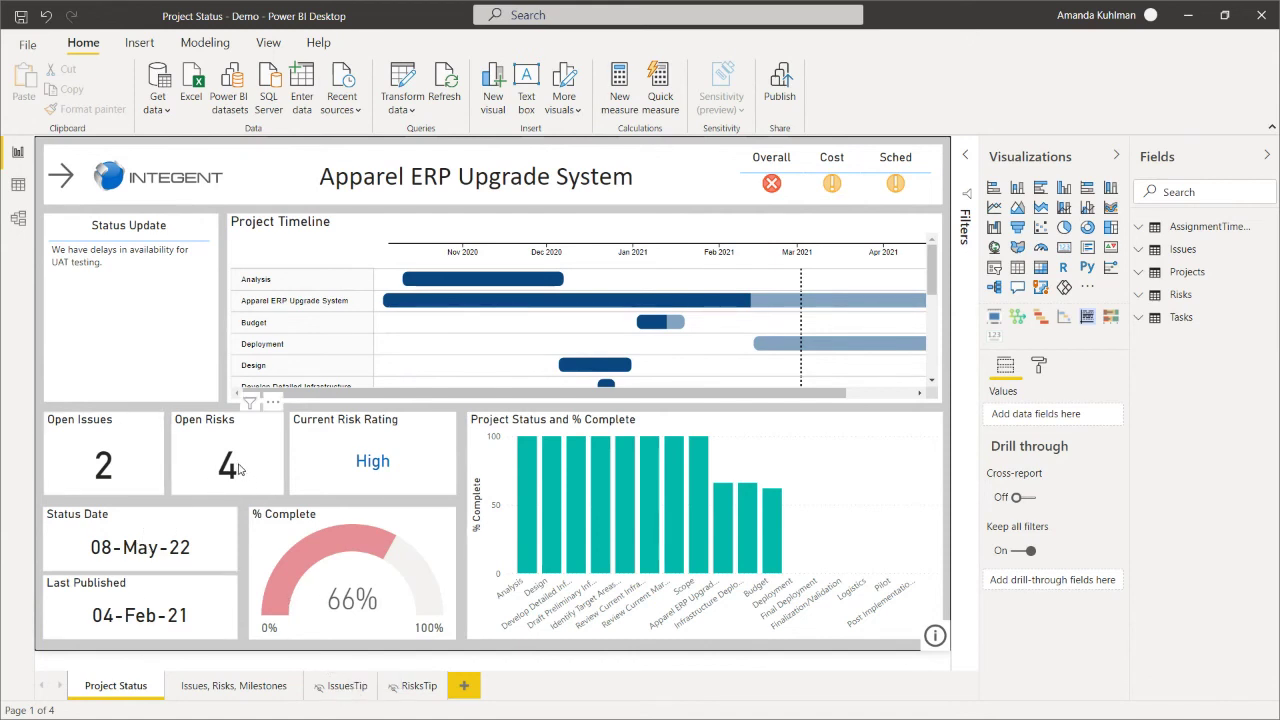
pyautogui.moveTo(238, 469)
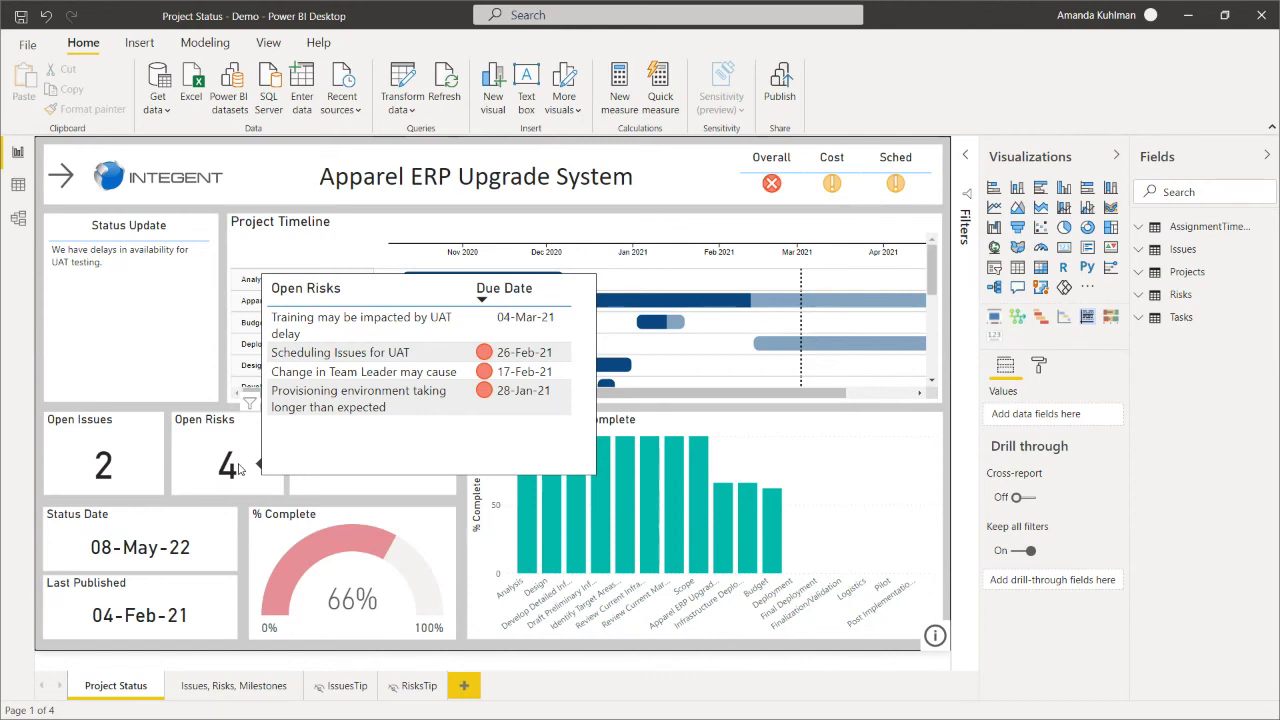
# Open the RisksTip page and examine its page size settings.
pyautogui.click(402, 685)
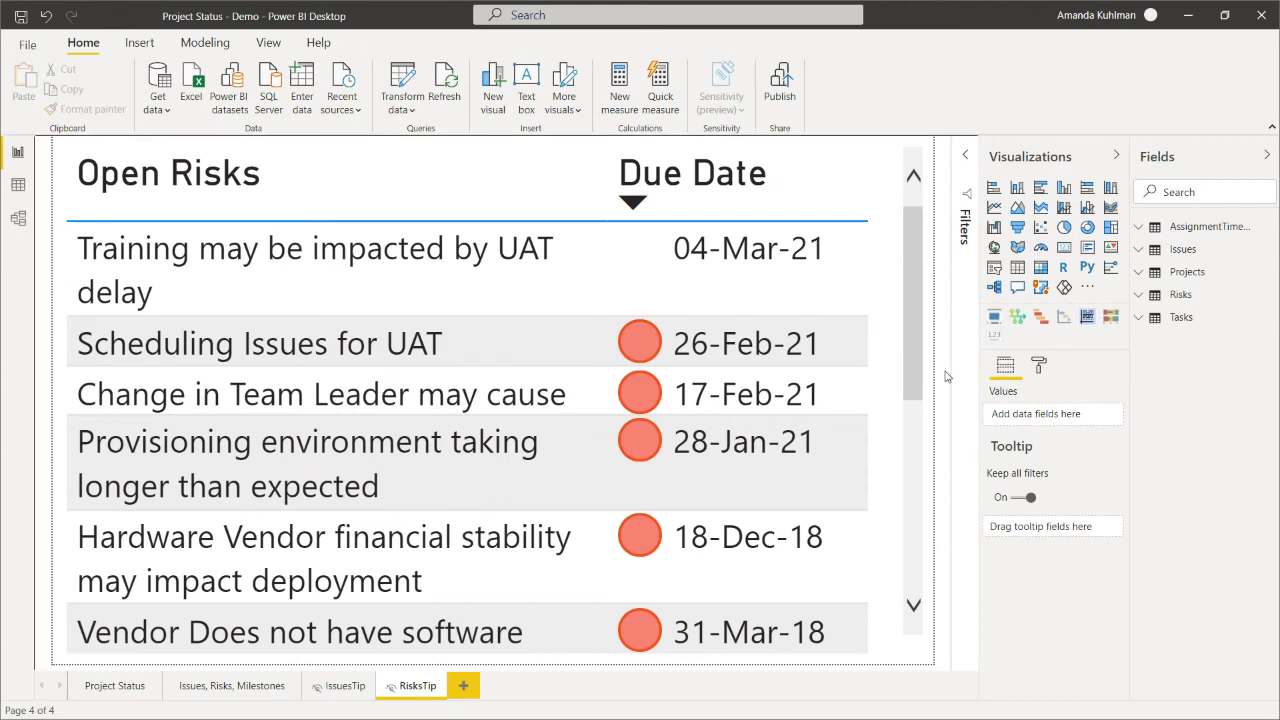
pyautogui.click(1040, 367)
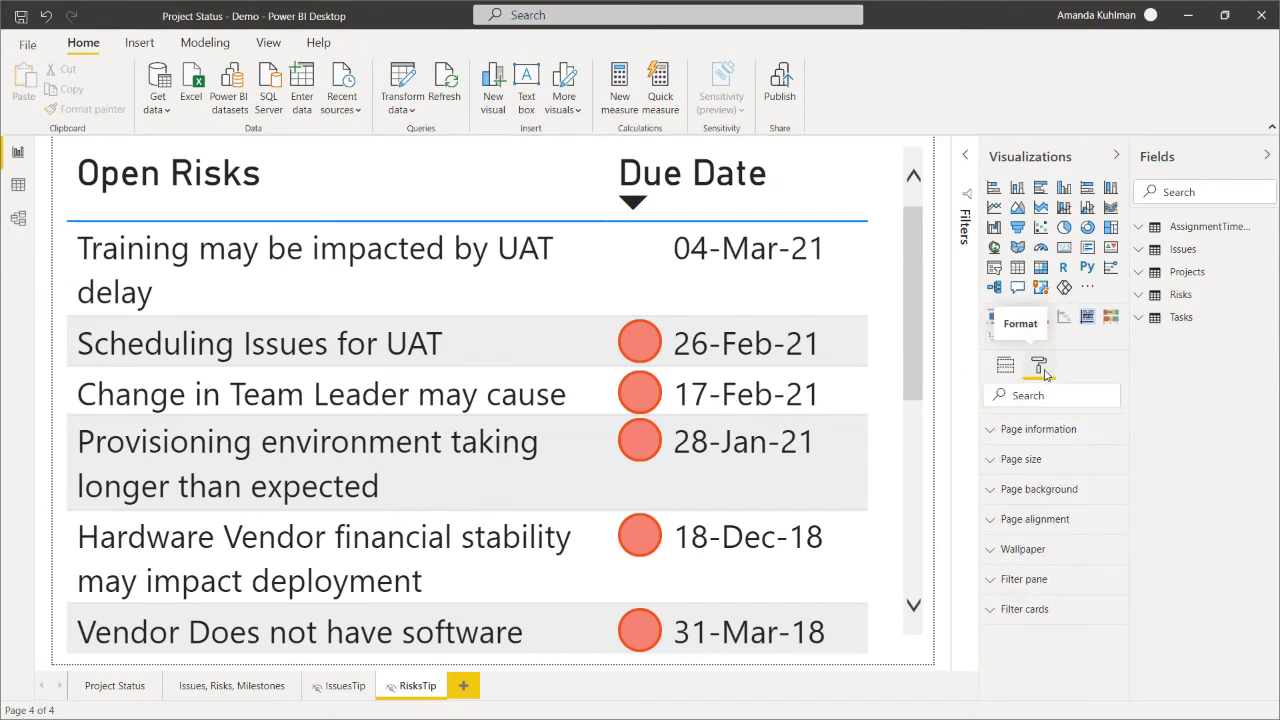
pyautogui.click(1028, 461)
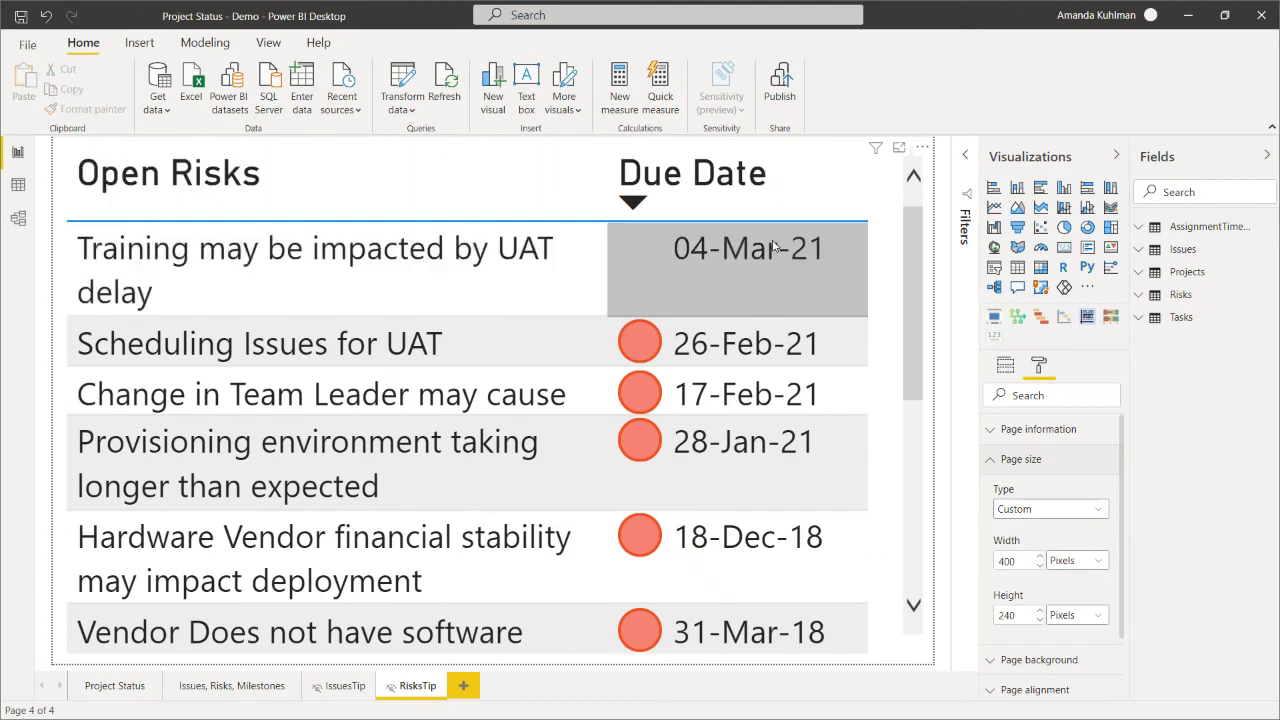
# Review the RisksTip page information, including its Tooltip setting, and collapse the section.
pyautogui.click(921, 237)
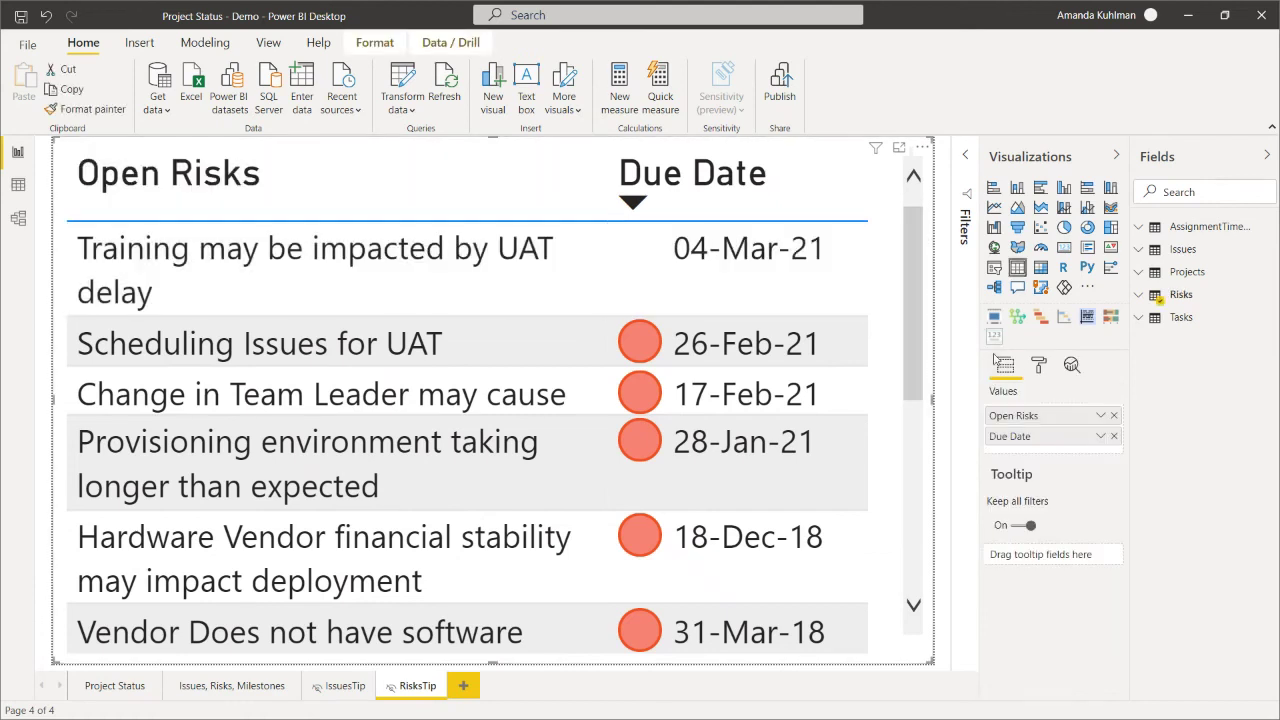
pyautogui.click(1037, 366)
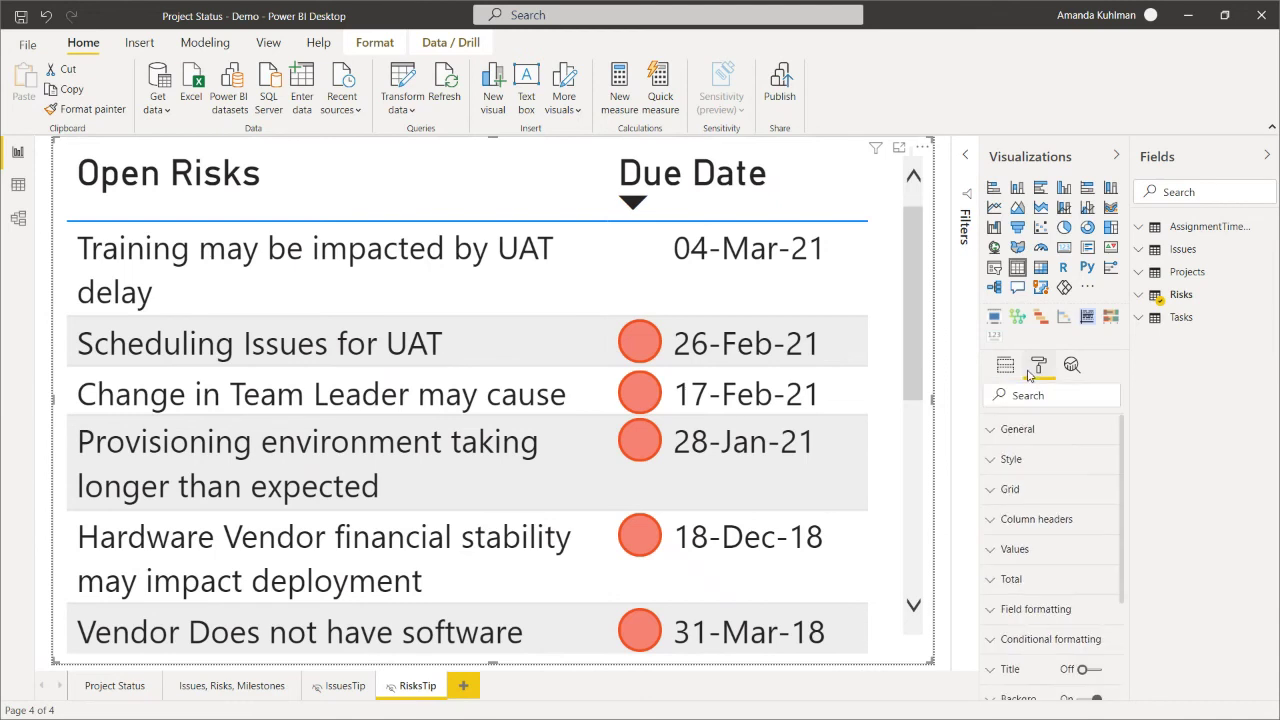
pyautogui.click(948, 421)
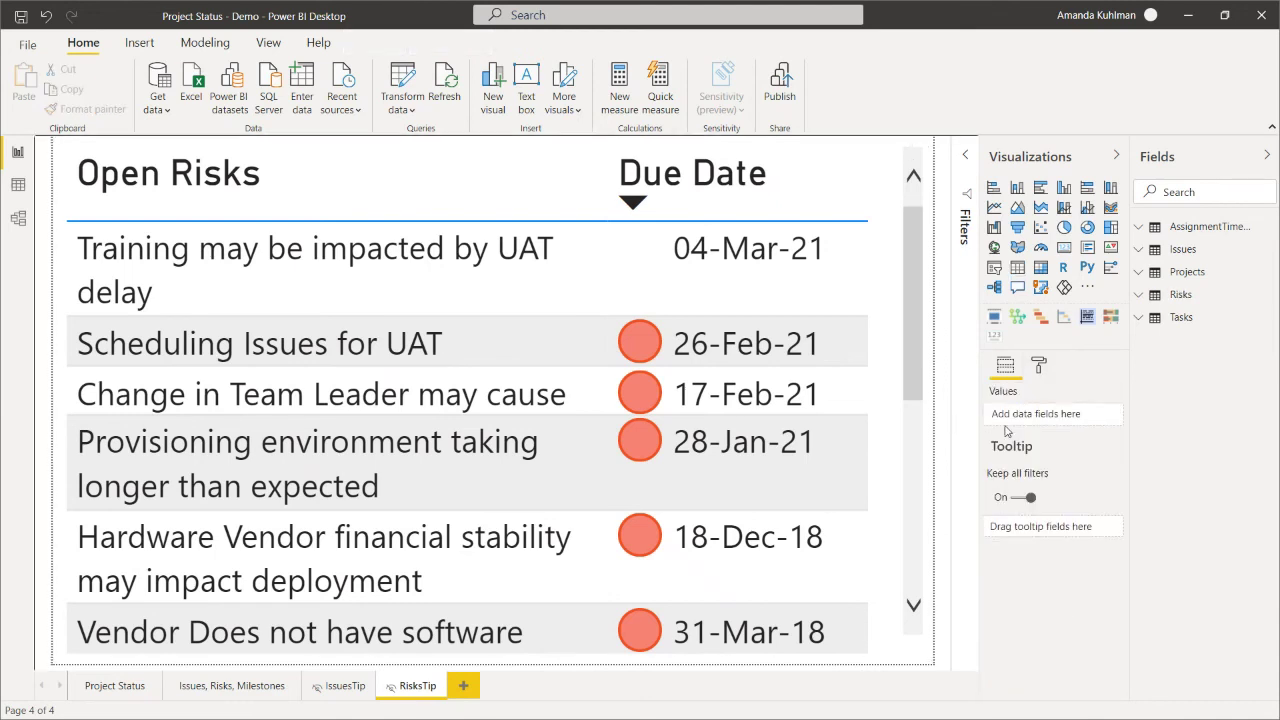
pyautogui.click(1038, 366)
pyautogui.click(1030, 430)
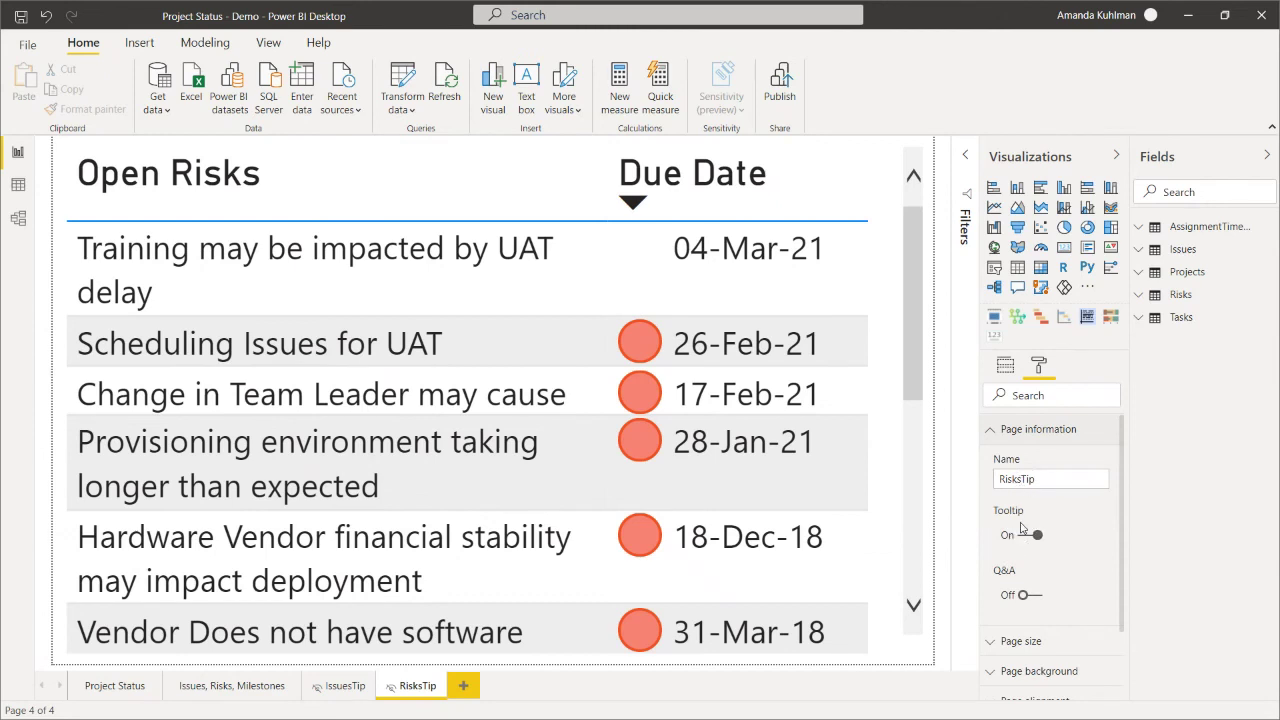
pyautogui.click(991, 436)
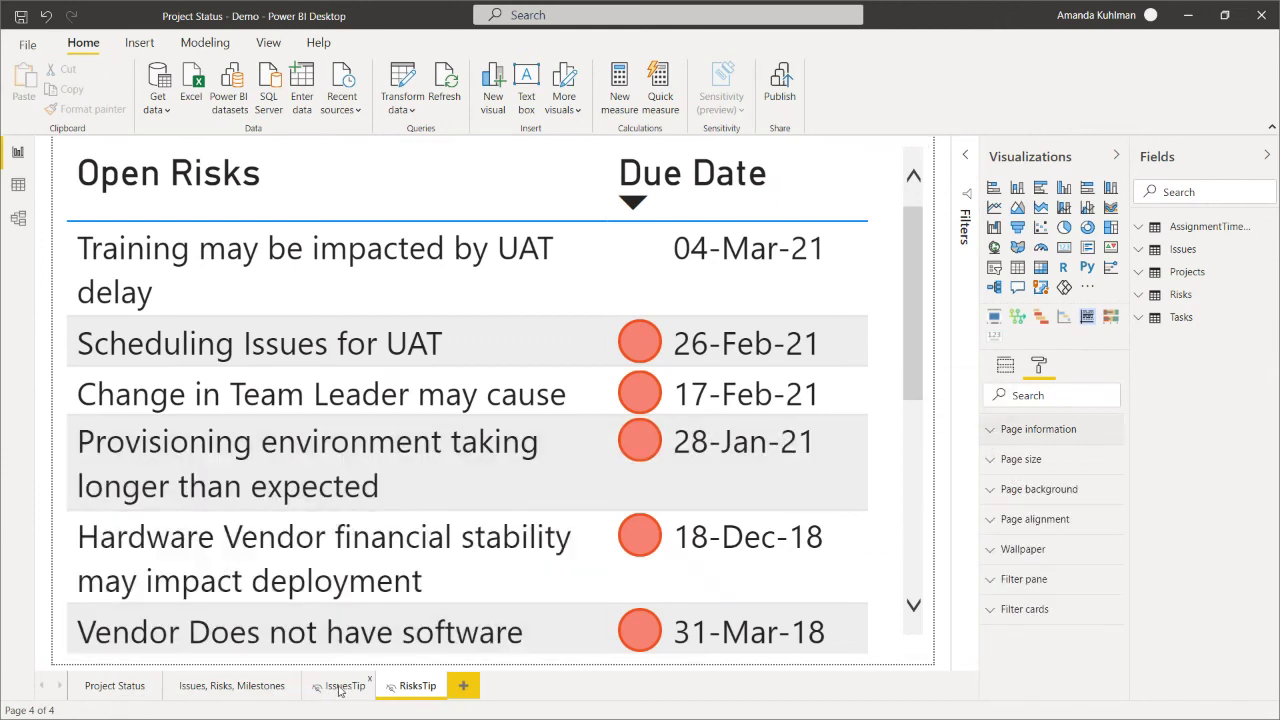
# On the Project Status page, open the Open Risks card's tooltip settings and view the Project Status and % Complete chart's default tooltip.
pyautogui.click(111, 686)
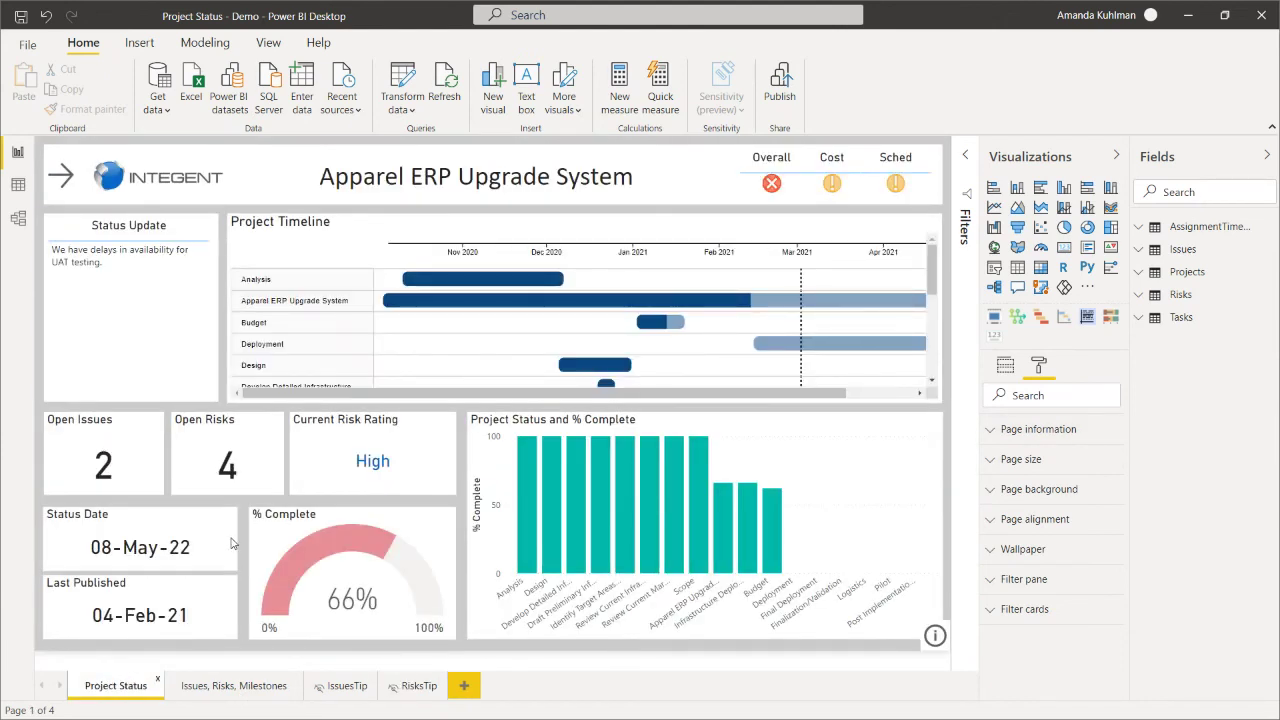
pyautogui.click(235, 455)
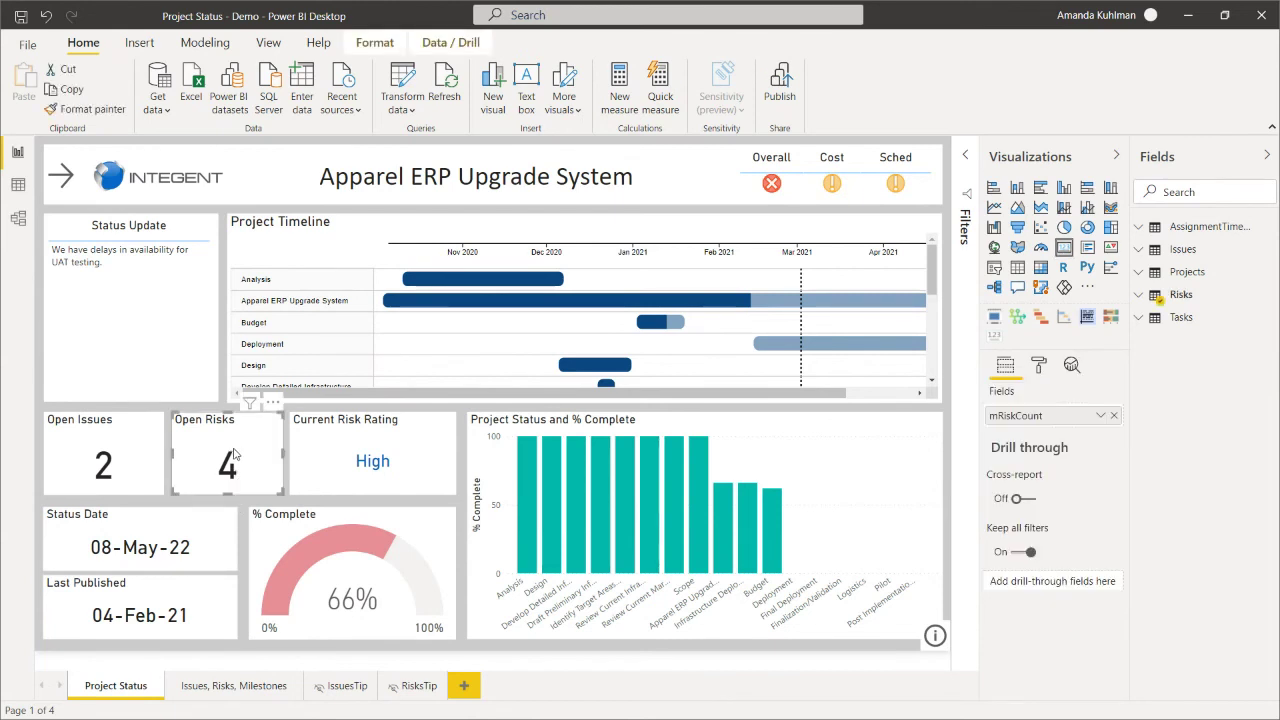
pyautogui.click(1044, 370)
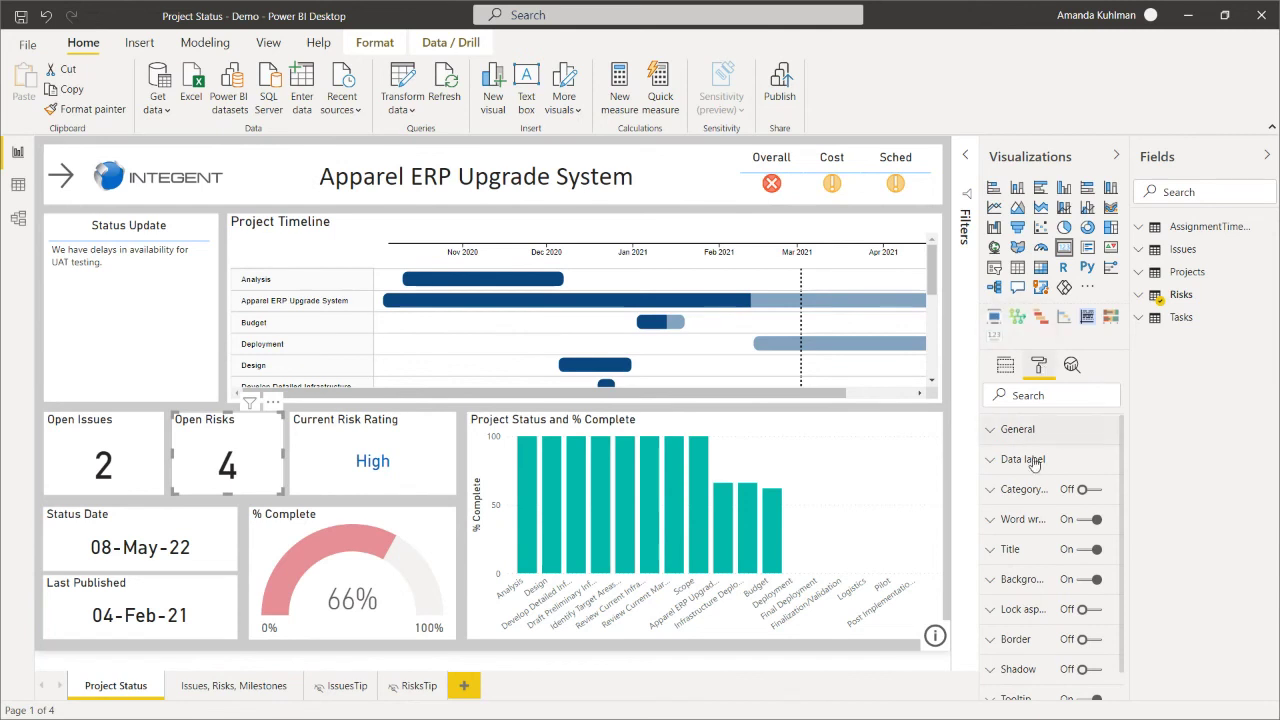
pyautogui.scroll(-1, 1035, 495)
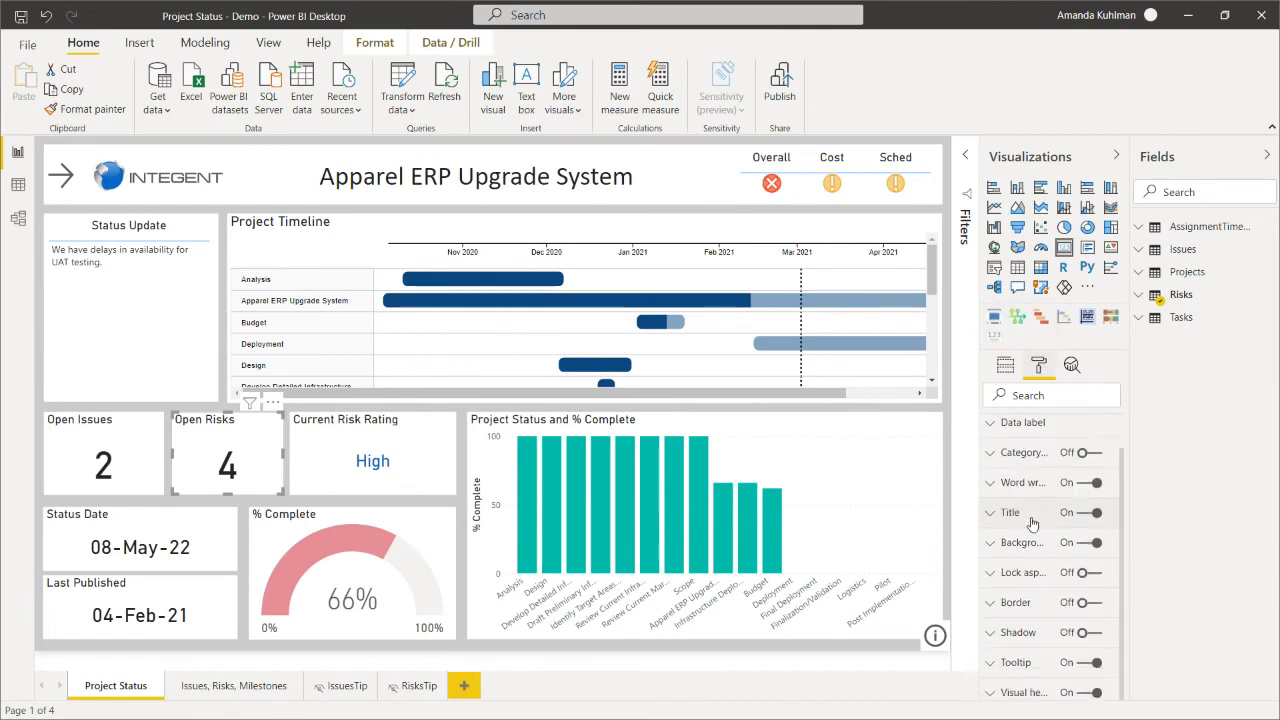
pyautogui.click(1016, 662)
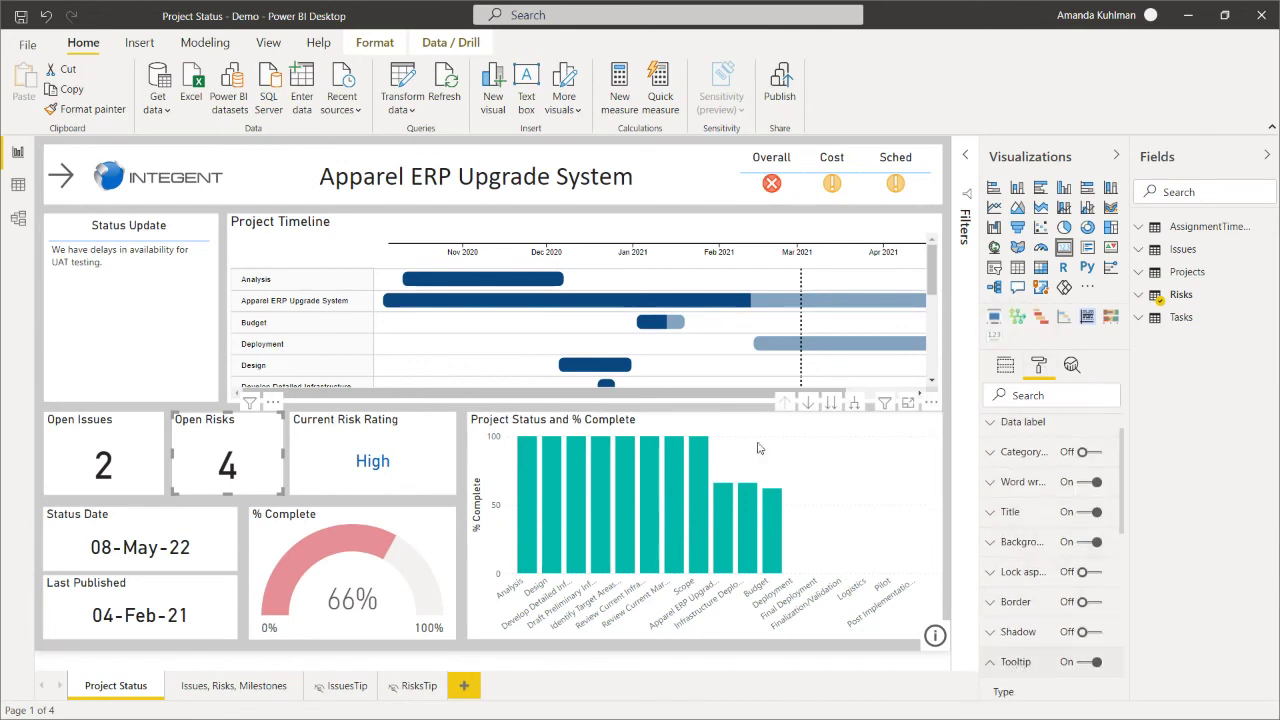
pyautogui.moveTo(647, 457)
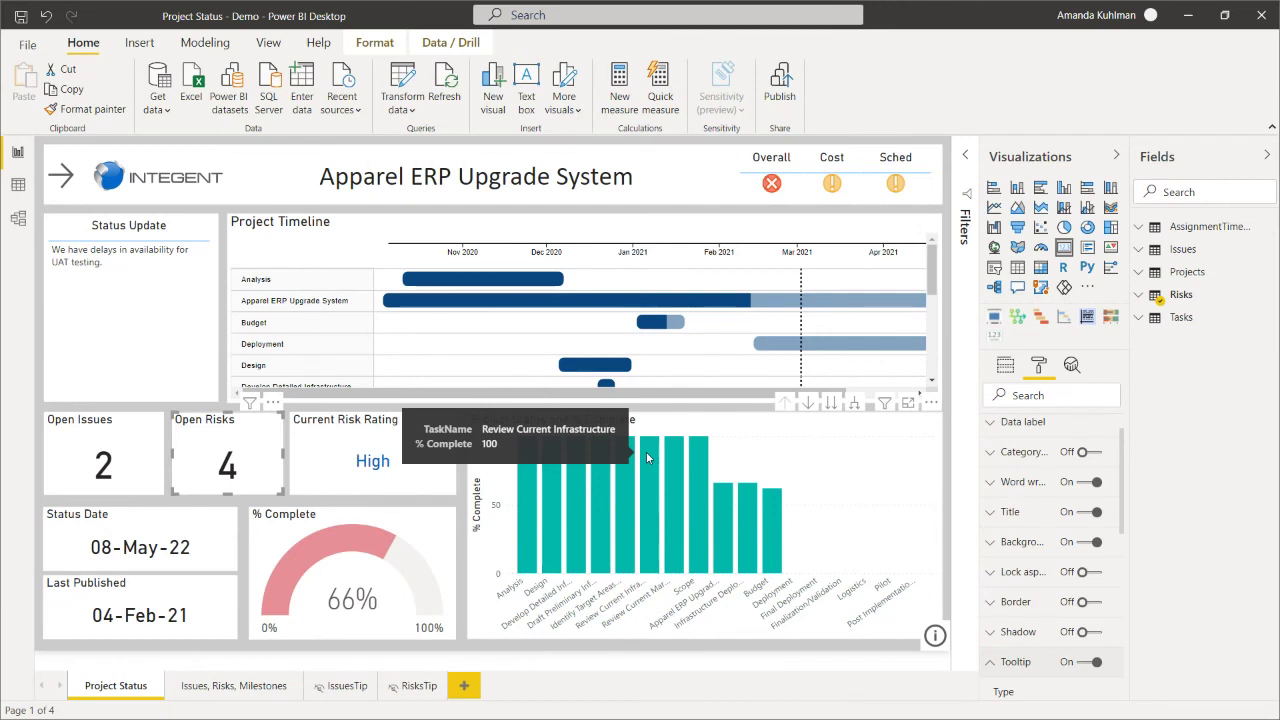
# Set the Open Risks card's tooltip type to Report page and its tooltip page to RisksTip.
pyautogui.scroll(-5, 1021, 510)
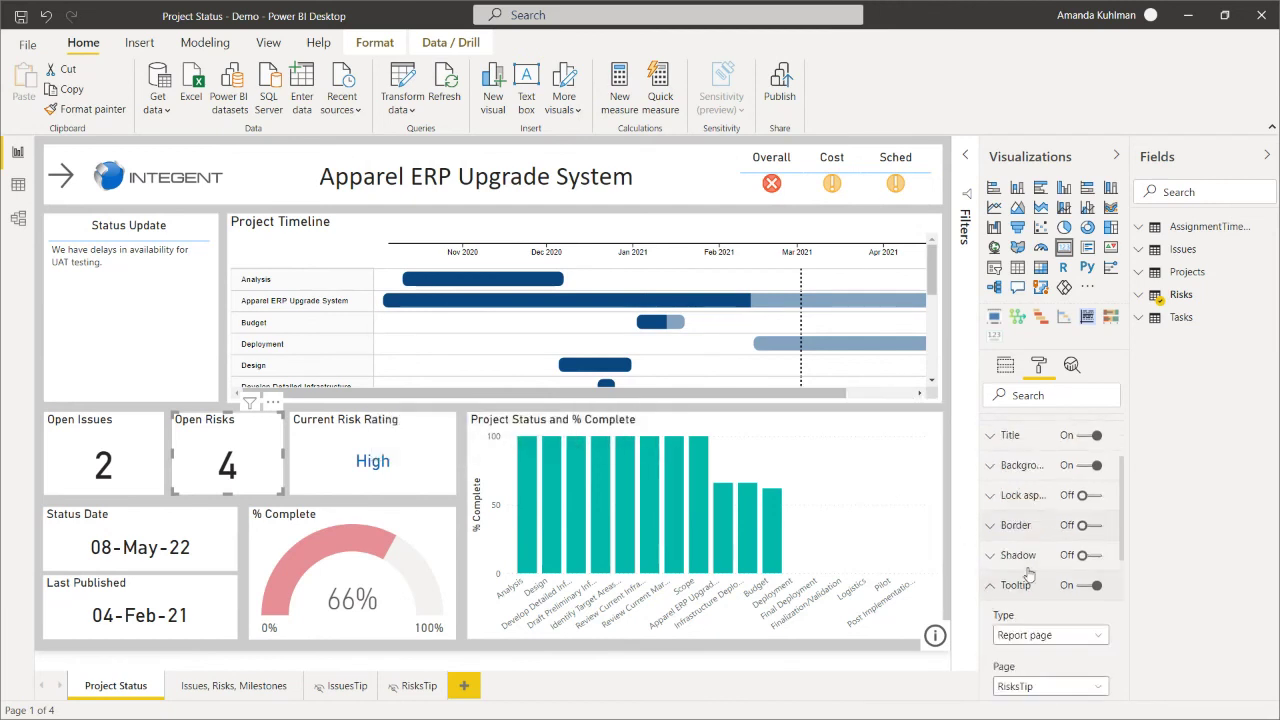
pyautogui.scroll(2, 1023, 475)
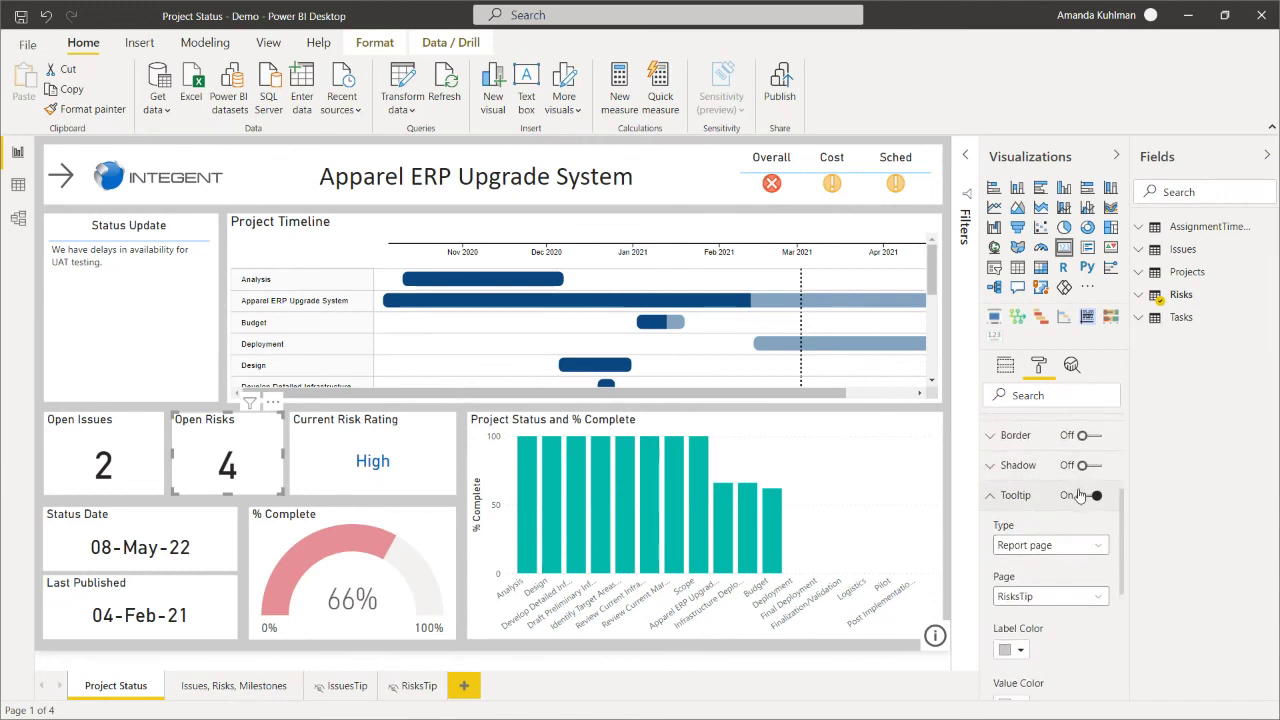
pyautogui.click(1101, 548)
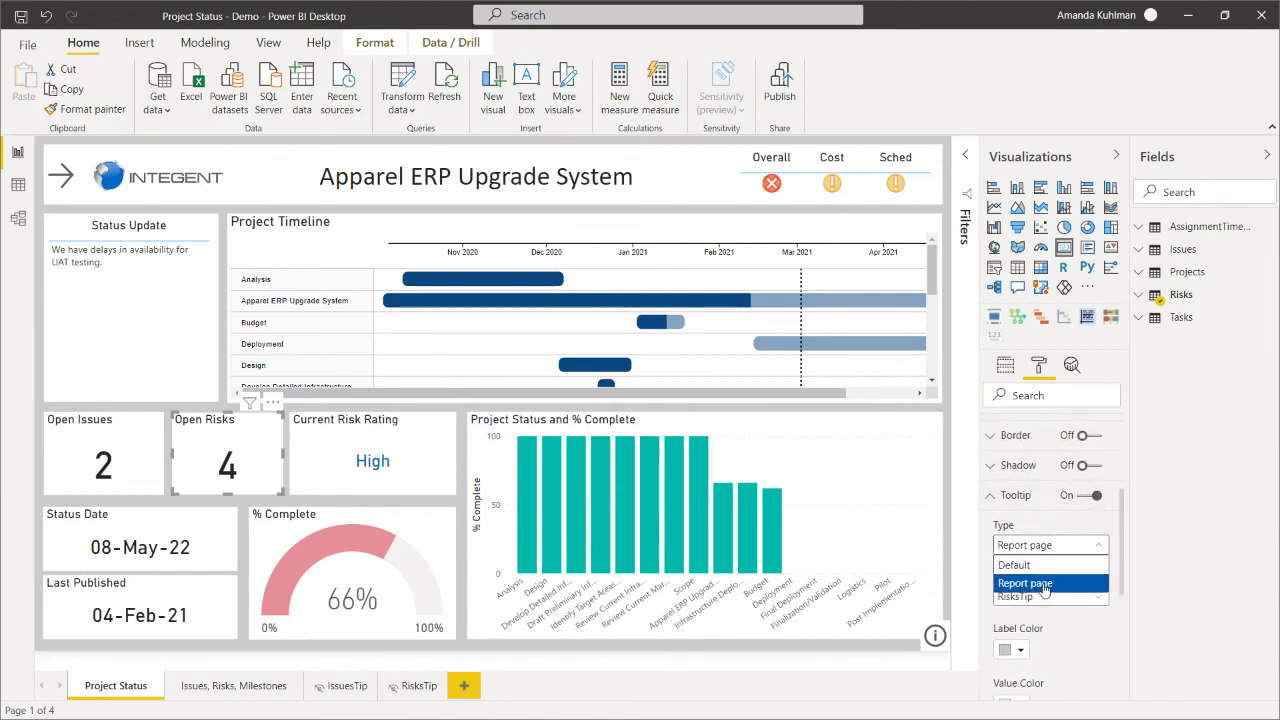
pyautogui.click(1084, 586)
pyautogui.click(1087, 595)
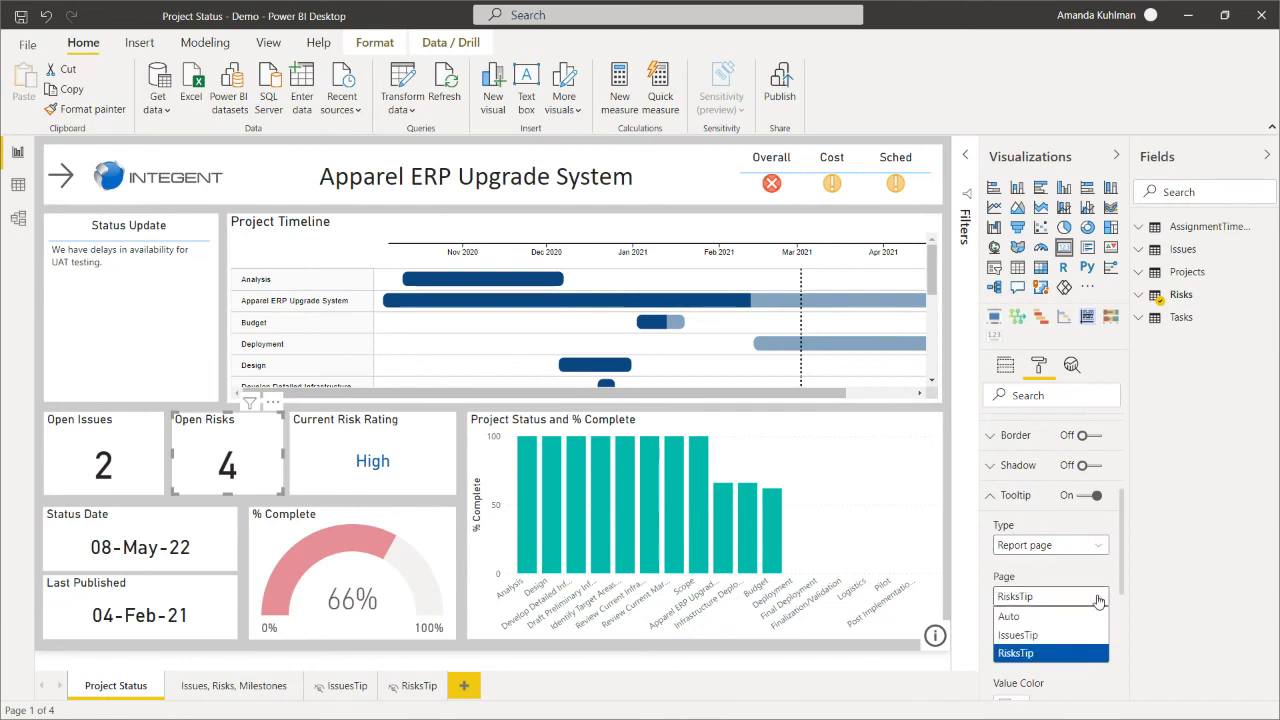
pyautogui.click(1089, 655)
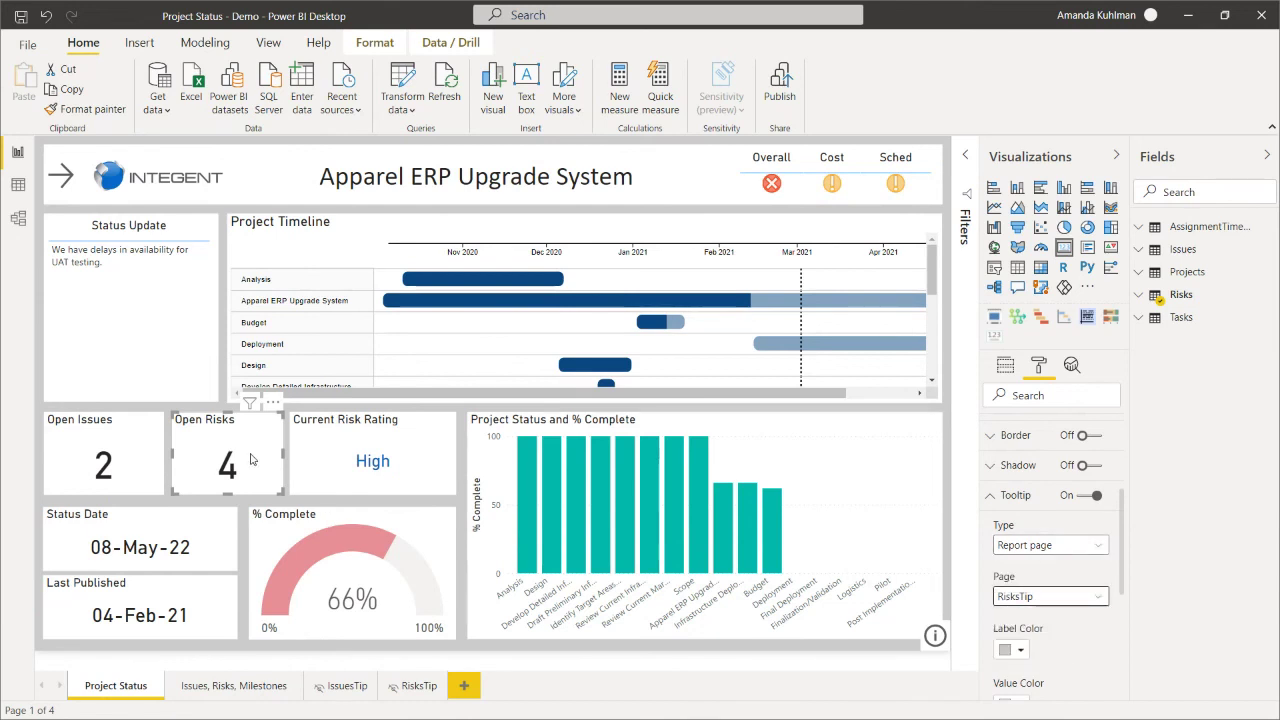
# Deselect the Open Risks card and display the tooltips of the Open Risks and Open Issues cards.
pyautogui.click(214, 502)
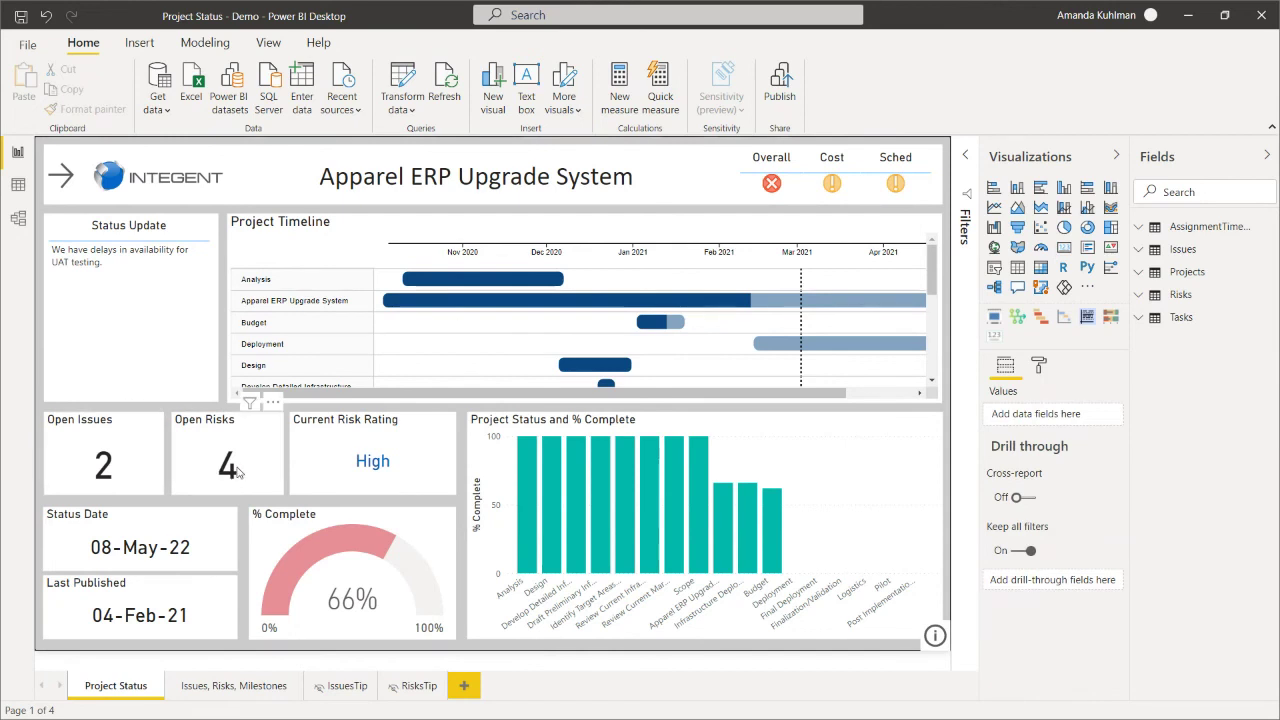
pyautogui.moveTo(238, 472)
pyautogui.moveTo(113, 465)
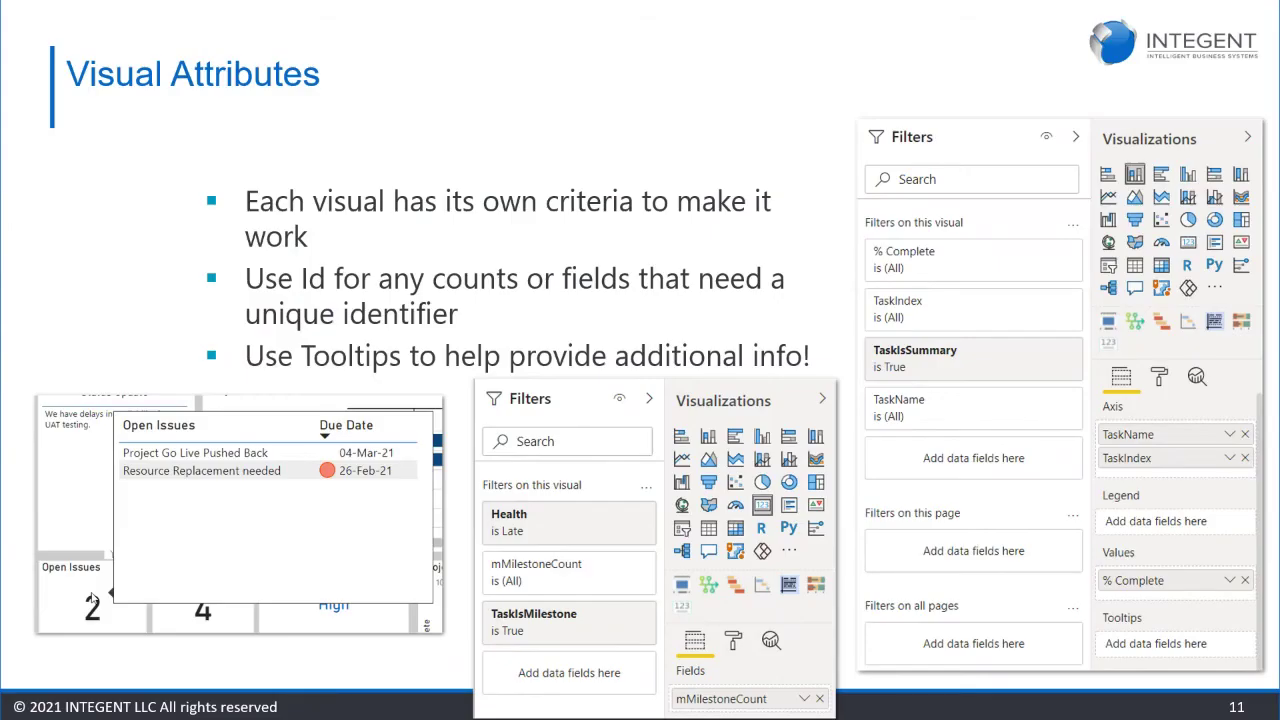
pyautogui.press('Right')
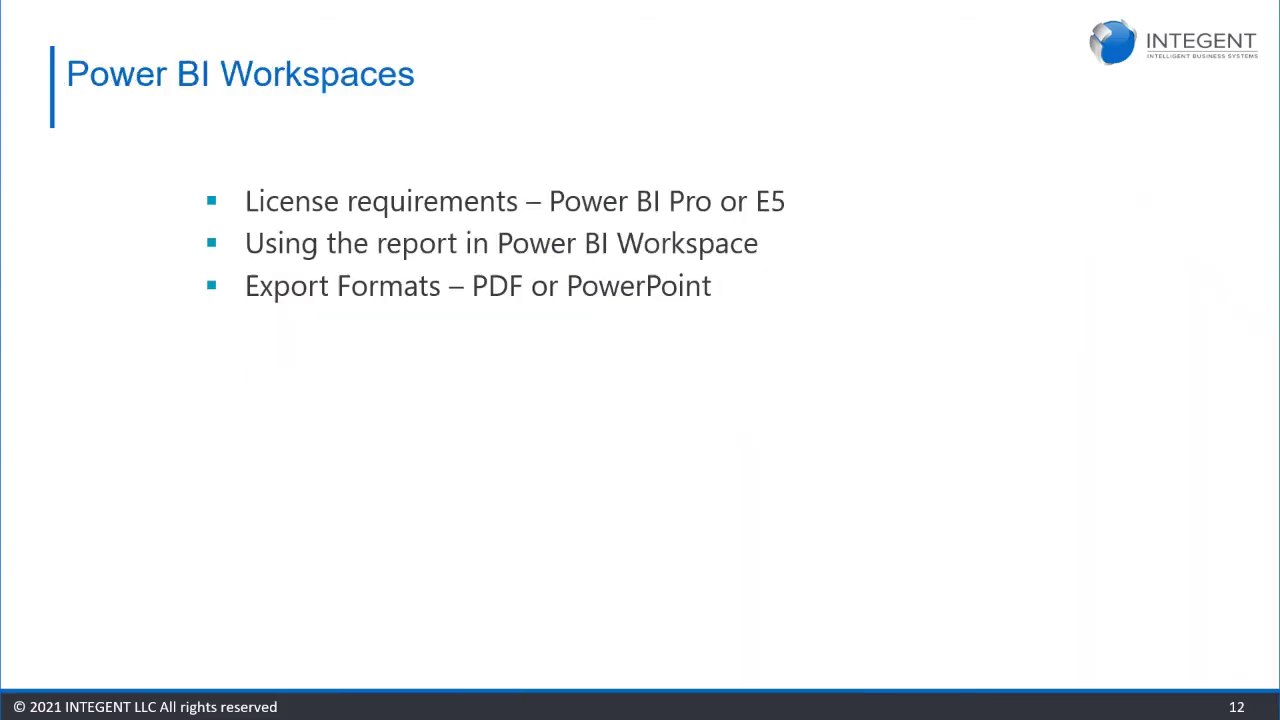